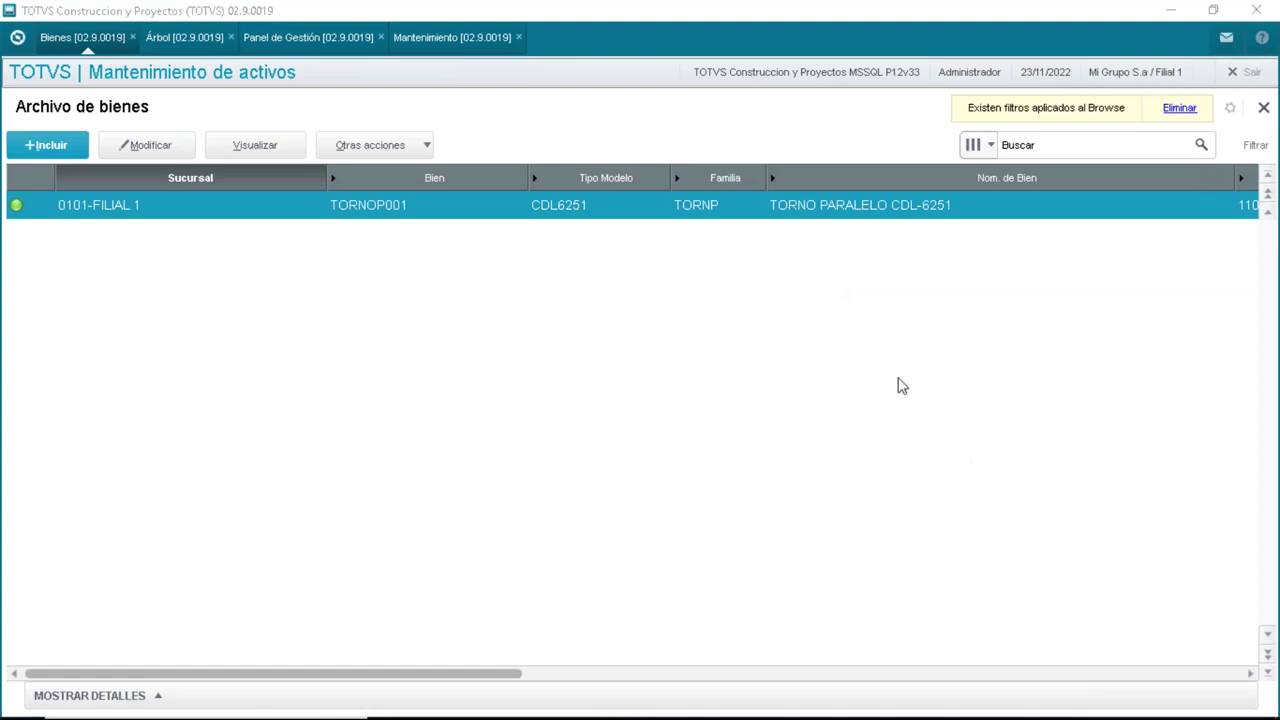
# Review the TORNOP001 asset record, including its characteristics, spare parts, counter data and available related actions, and close it
pyautogui.click(278, 156)
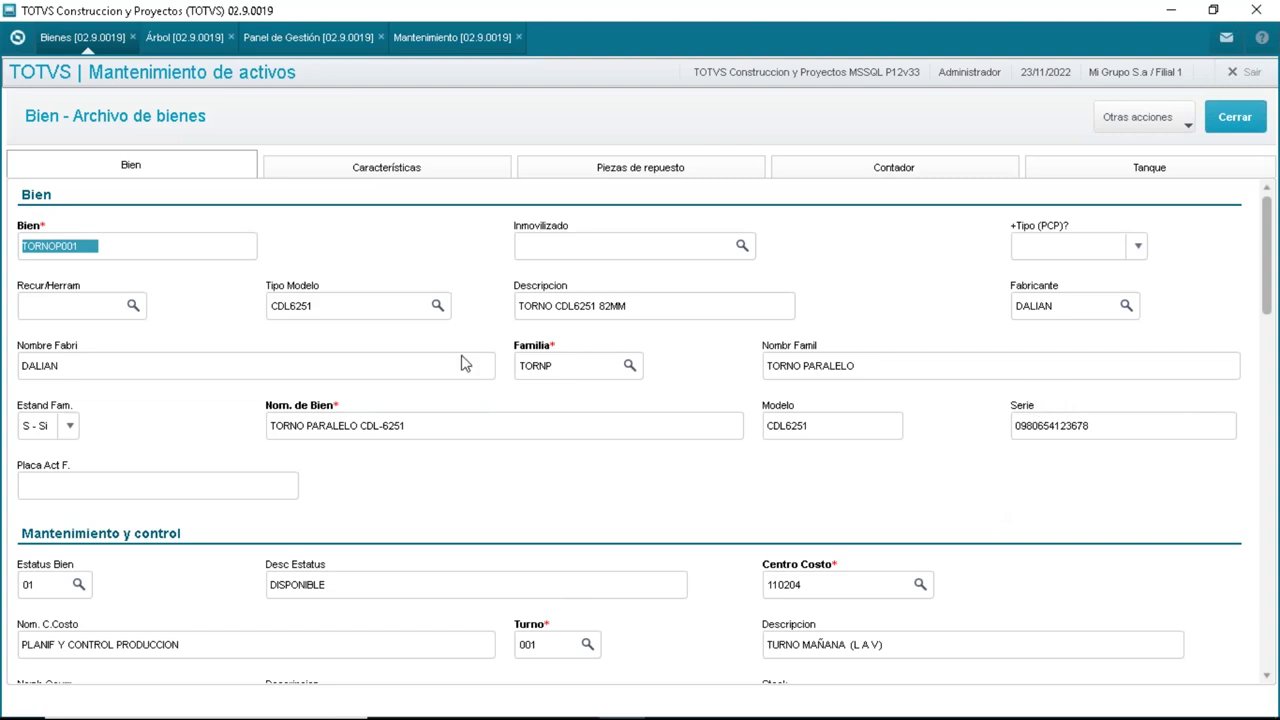
pyautogui.click(459, 180)
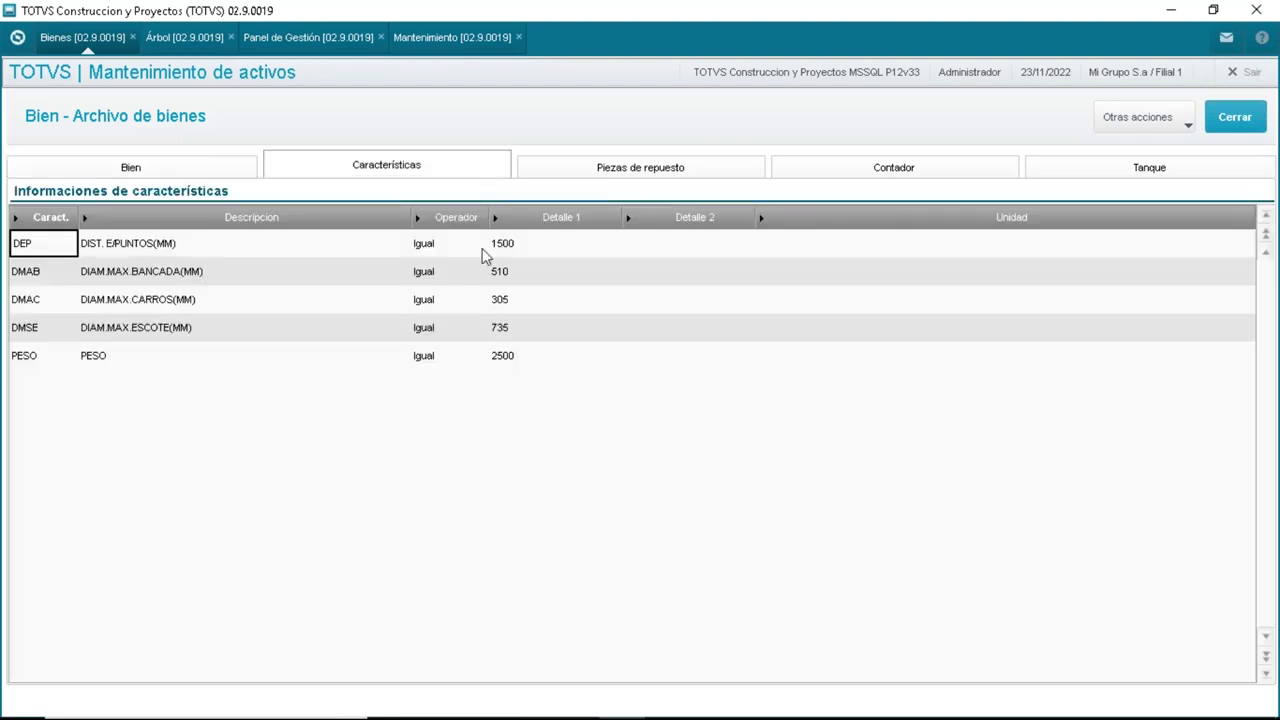
pyautogui.click(636, 162)
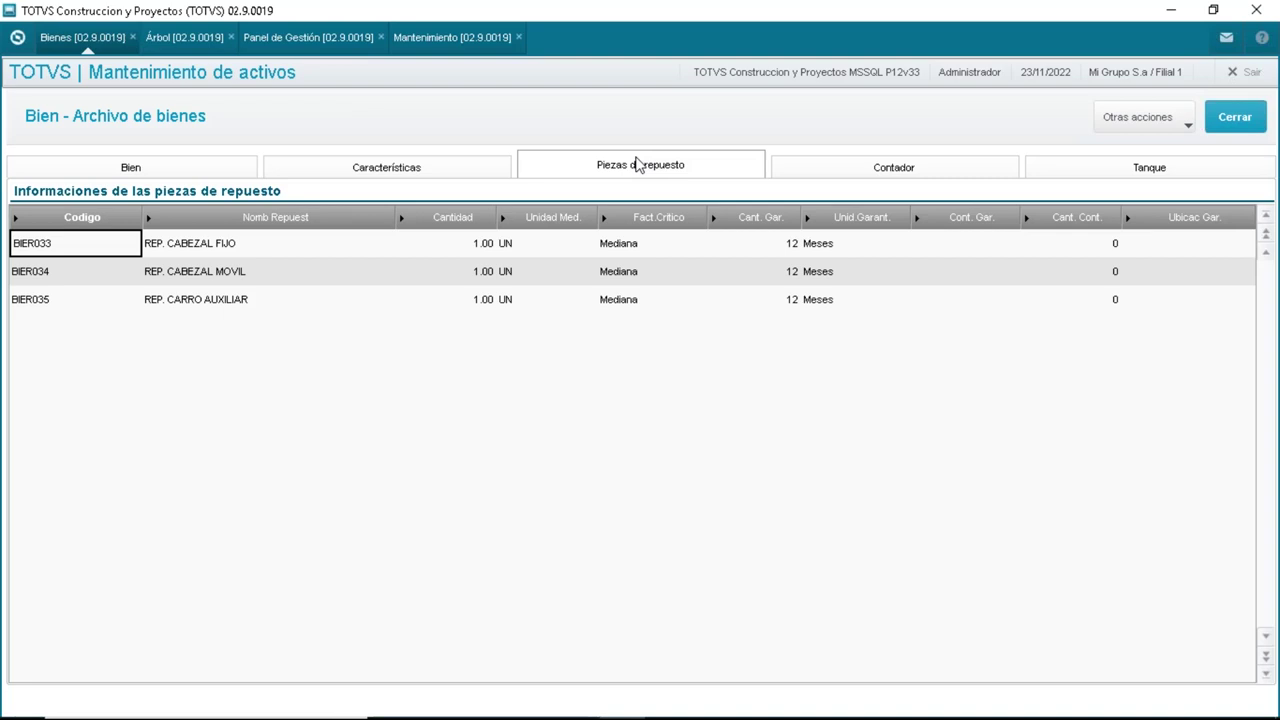
pyautogui.click(841, 170)
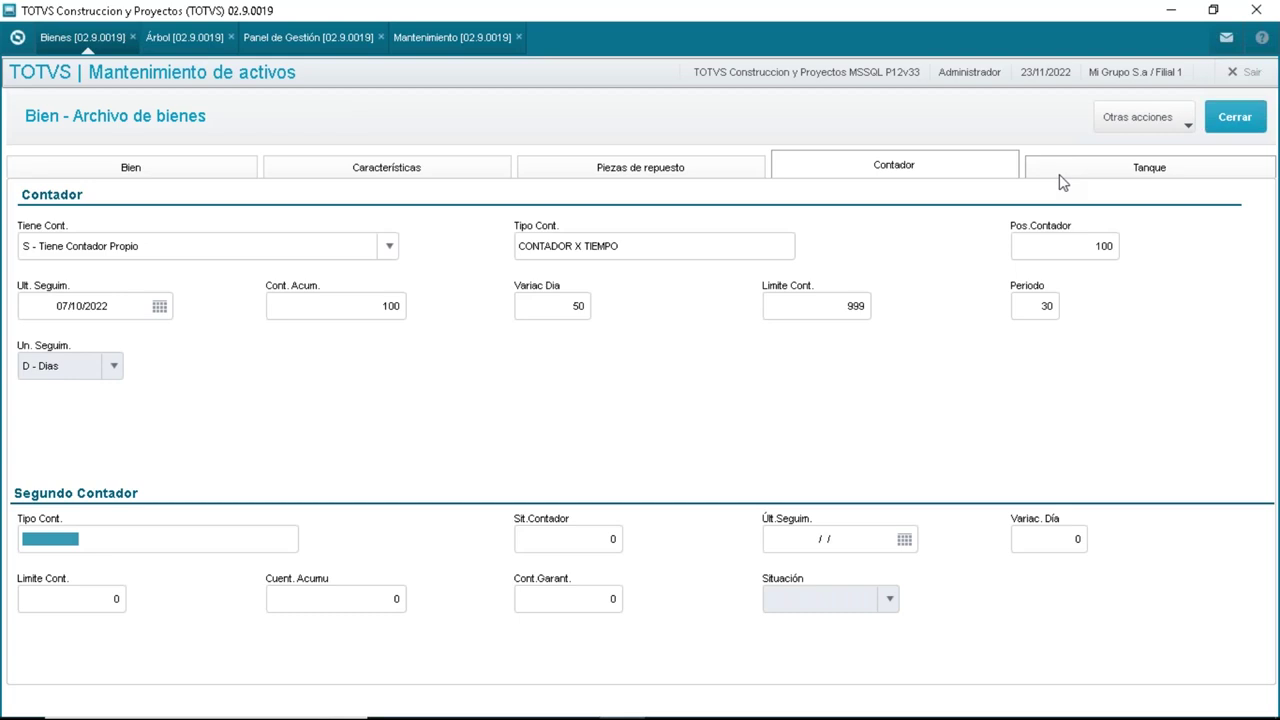
pyautogui.click(1165, 129)
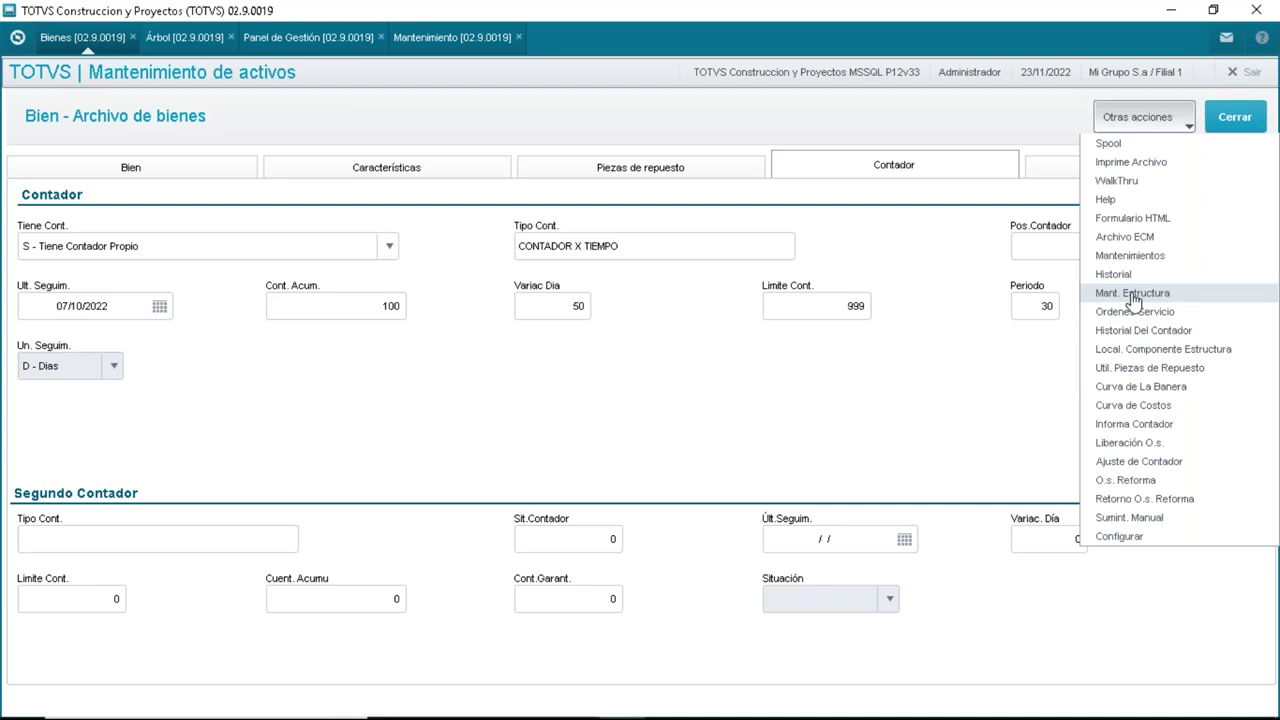
pyautogui.click(967, 406)
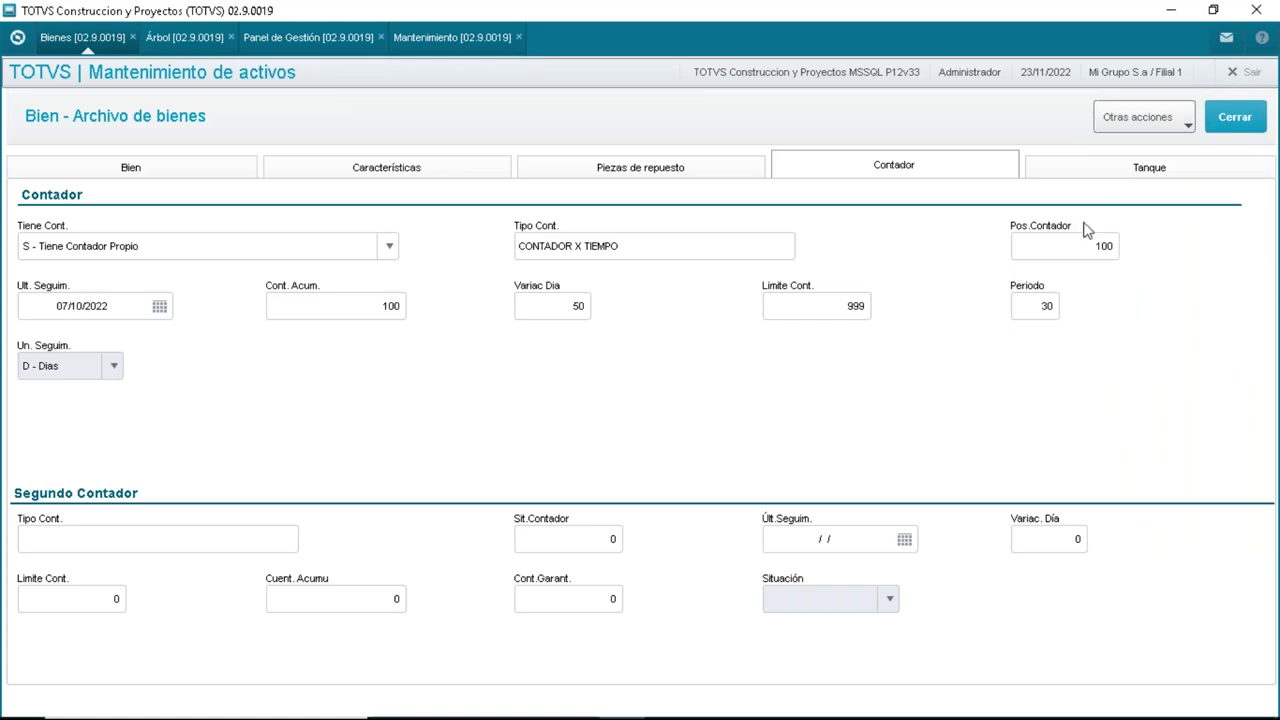
pyautogui.click(1232, 118)
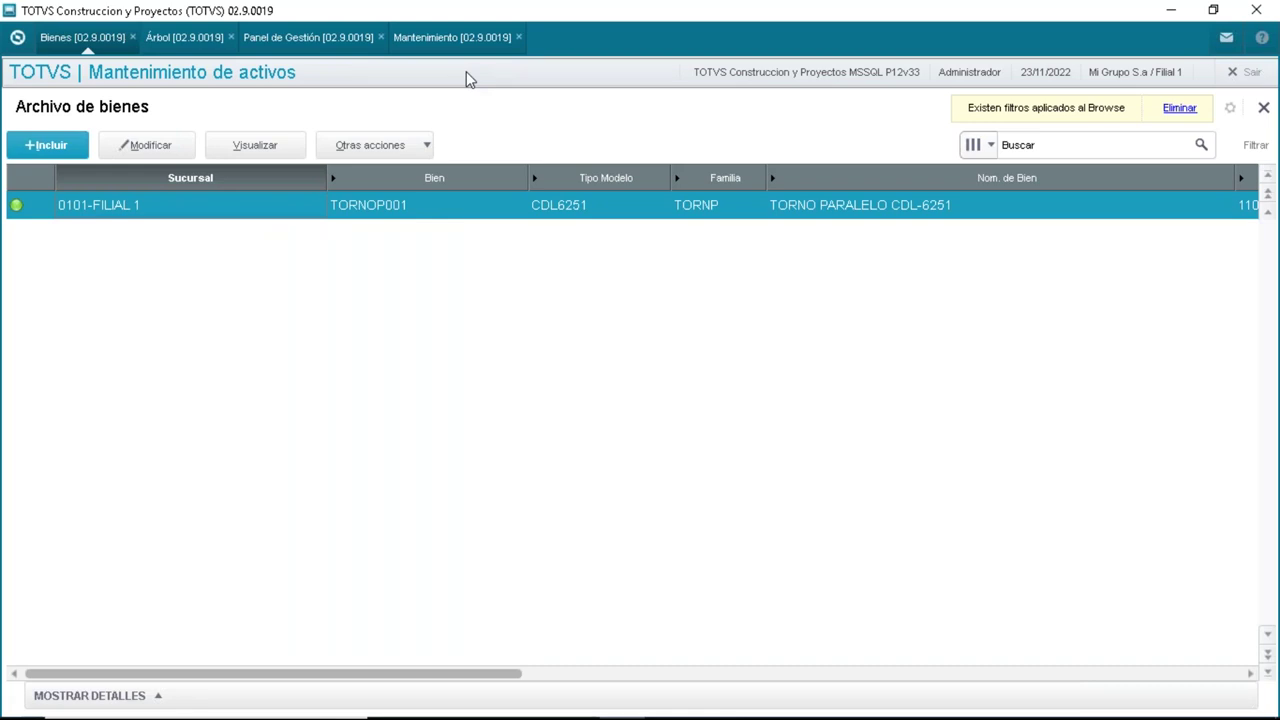
# View the TORNO PARALELO.PDF document linked to asset TORNOP001 in its knowledge bank, then leave without saving
pyautogui.click(433, 145)
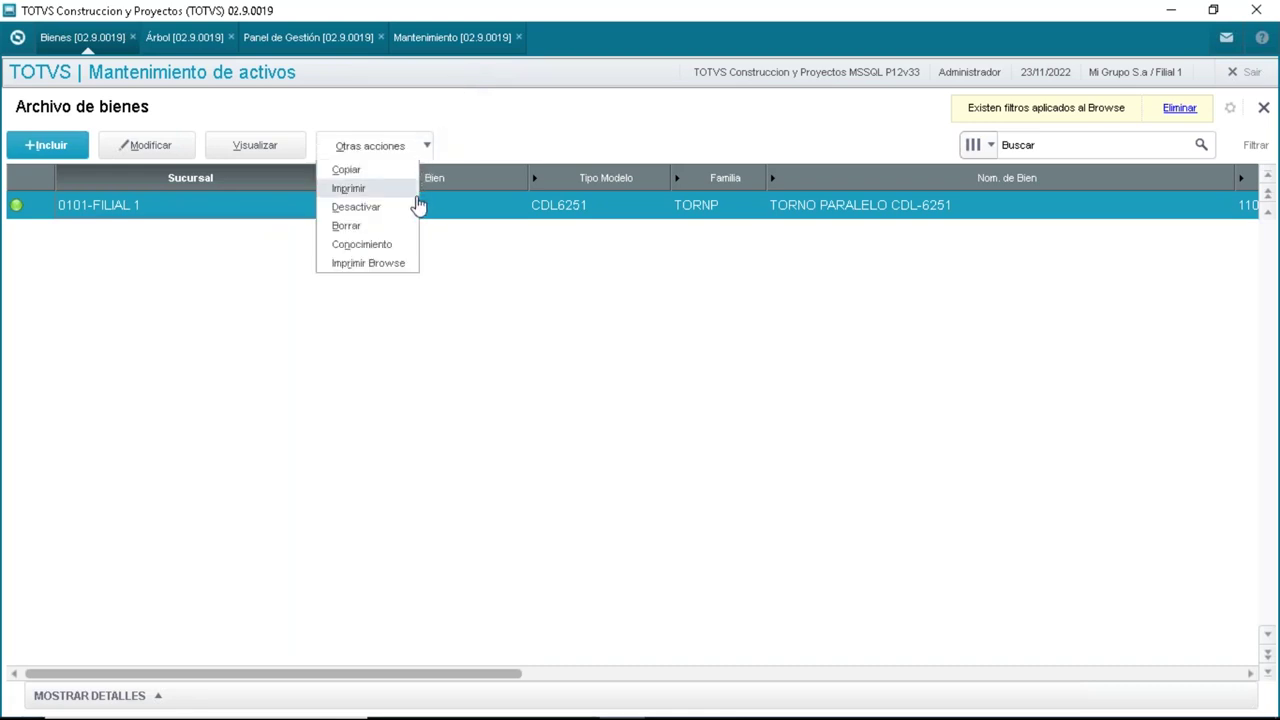
pyautogui.click(362, 248)
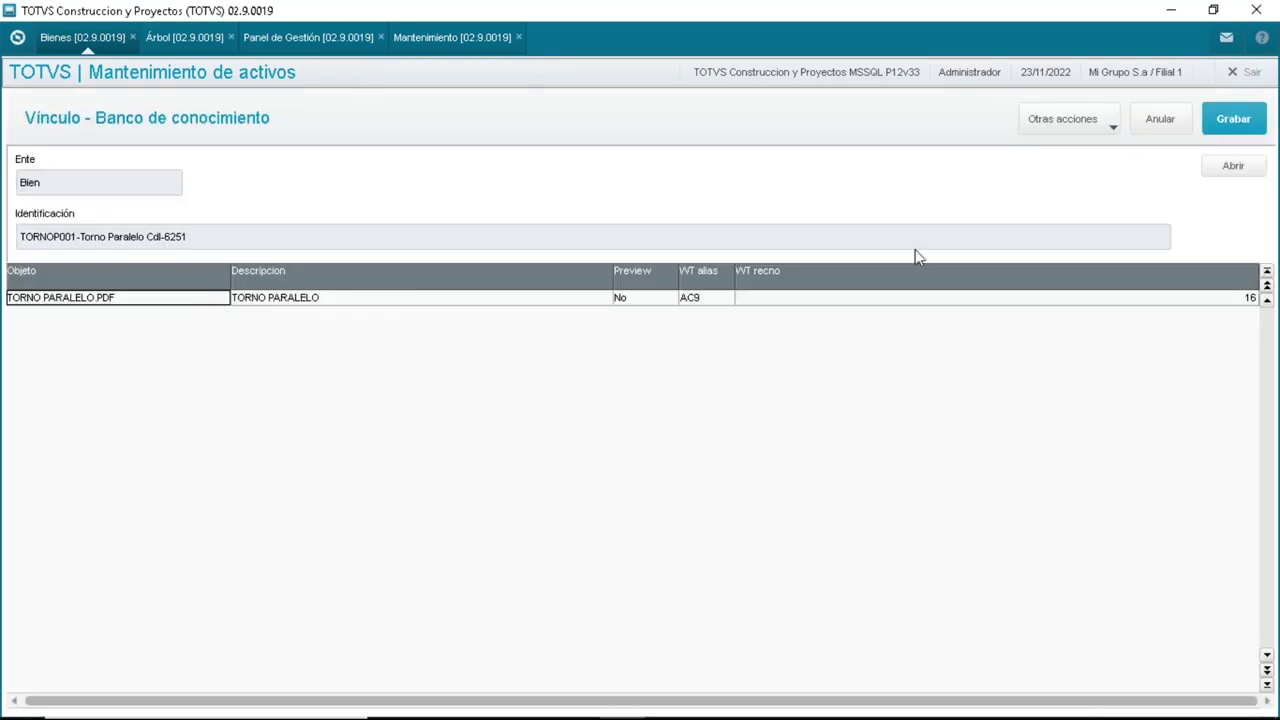
pyautogui.click(1221, 170)
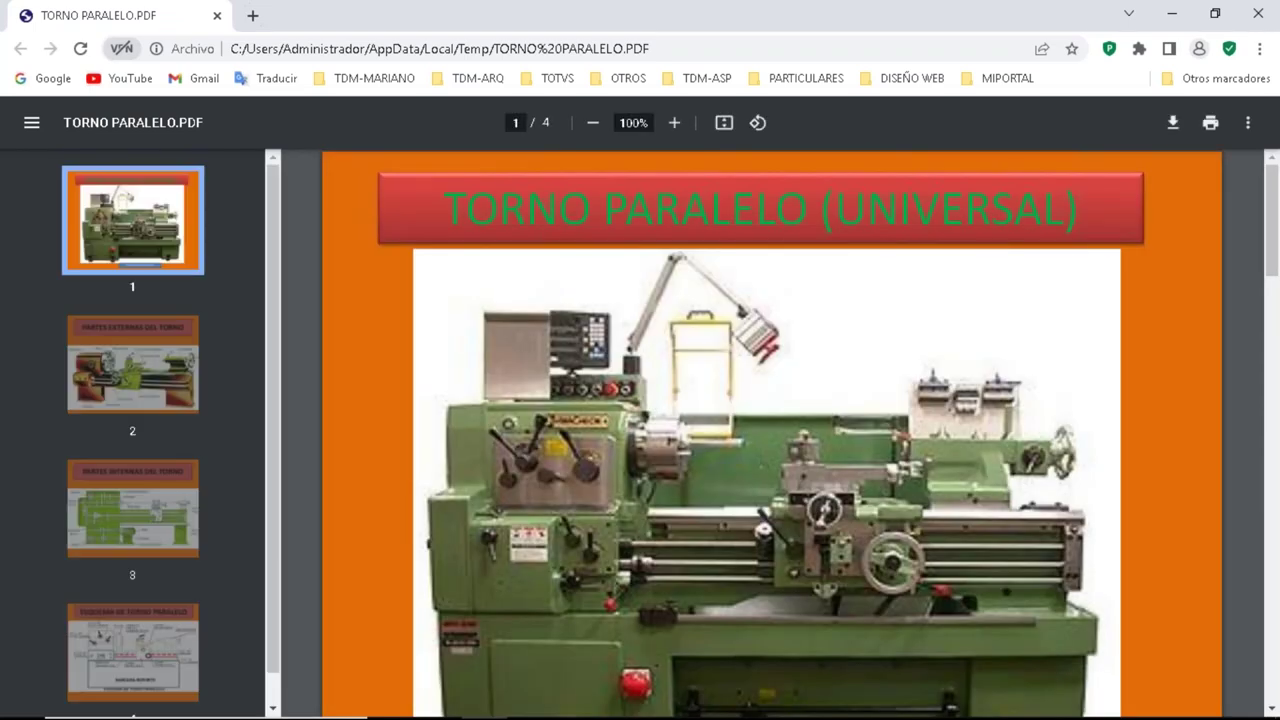
pyautogui.click(1262, 15)
pyautogui.click(1166, 117)
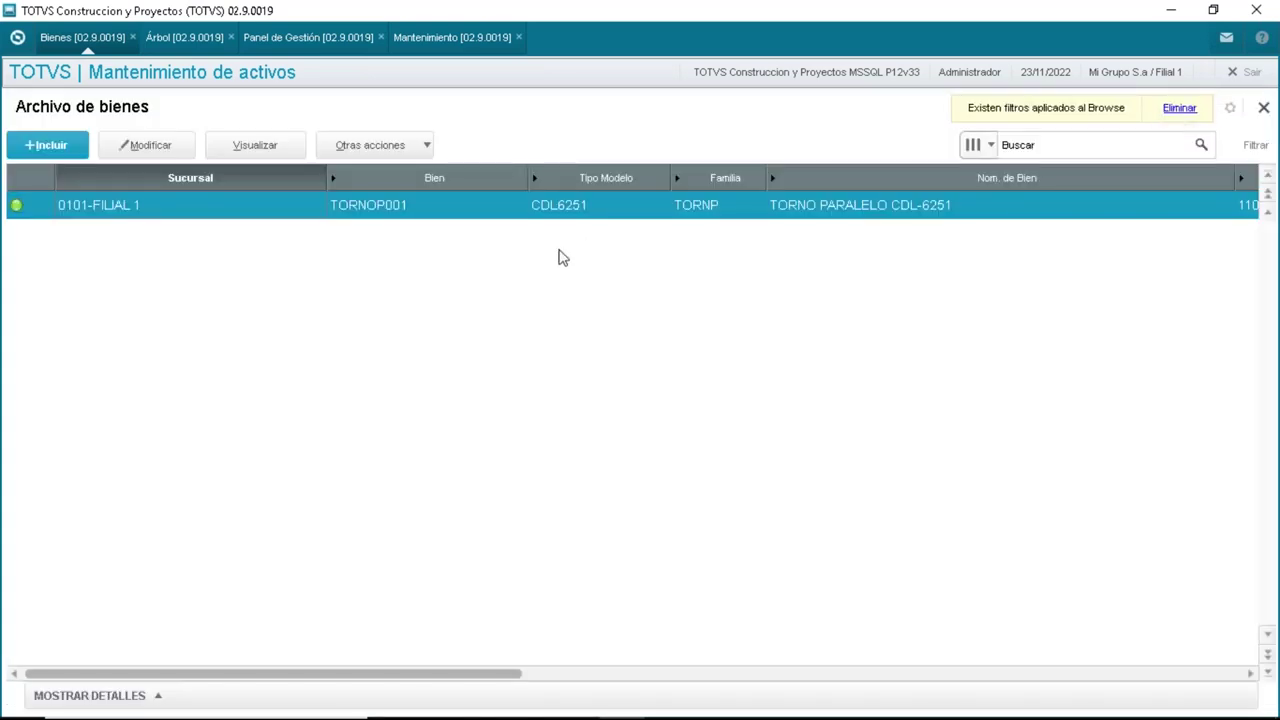
# View the general data of CLARK001's 50000 km preventive maintenance record (service 000020) in the Mantenimiento list
pyautogui.click(438, 40)
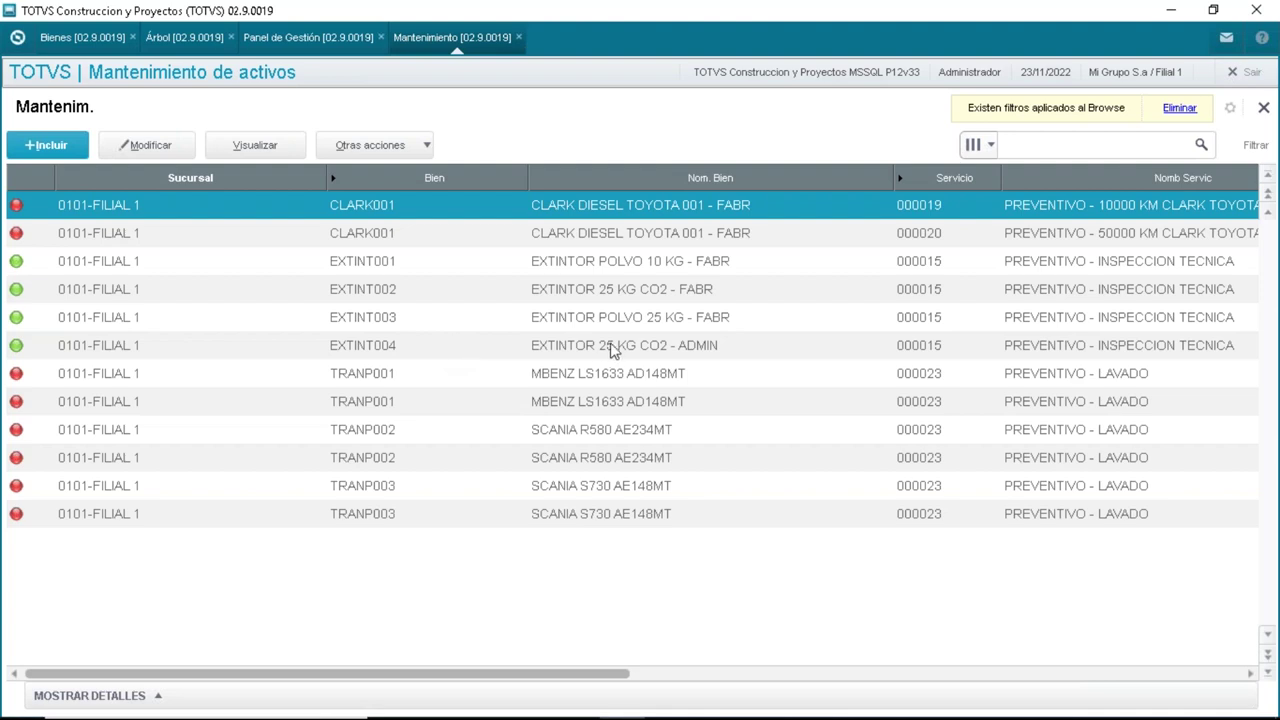
pyautogui.click(1074, 239)
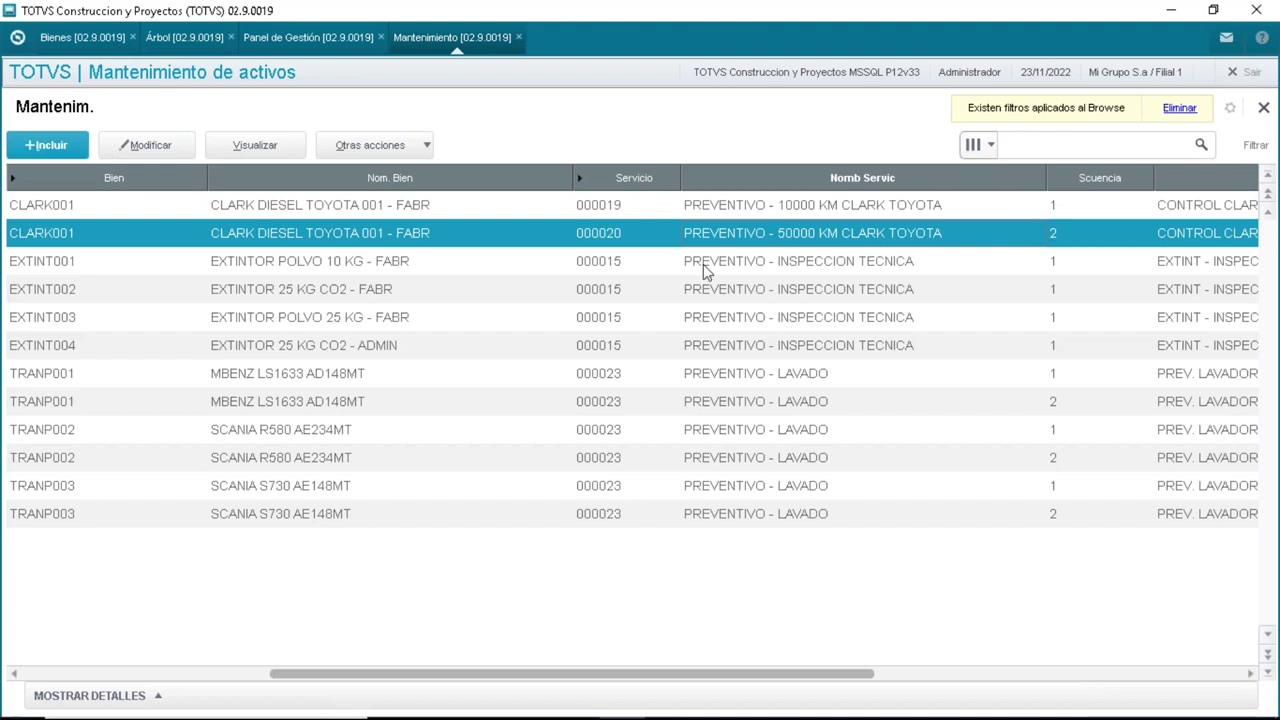
pyautogui.click(256, 147)
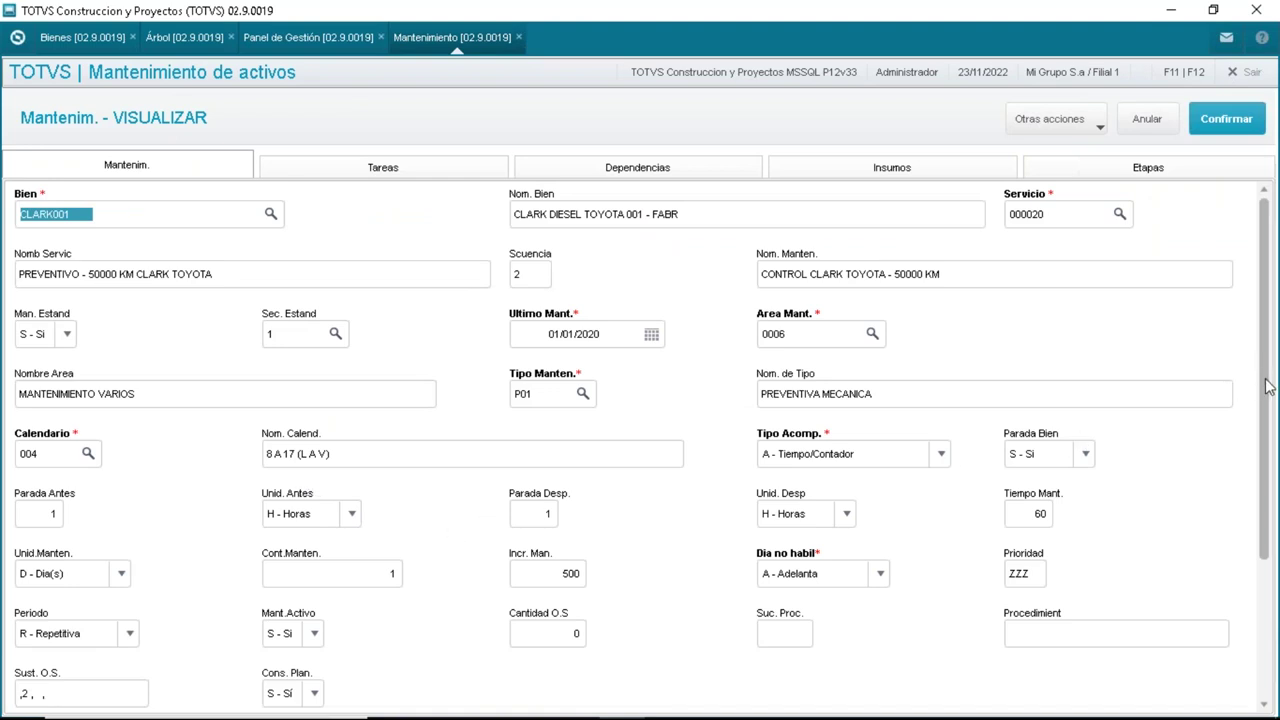
pyautogui.scroll(-2, 1268, 387)
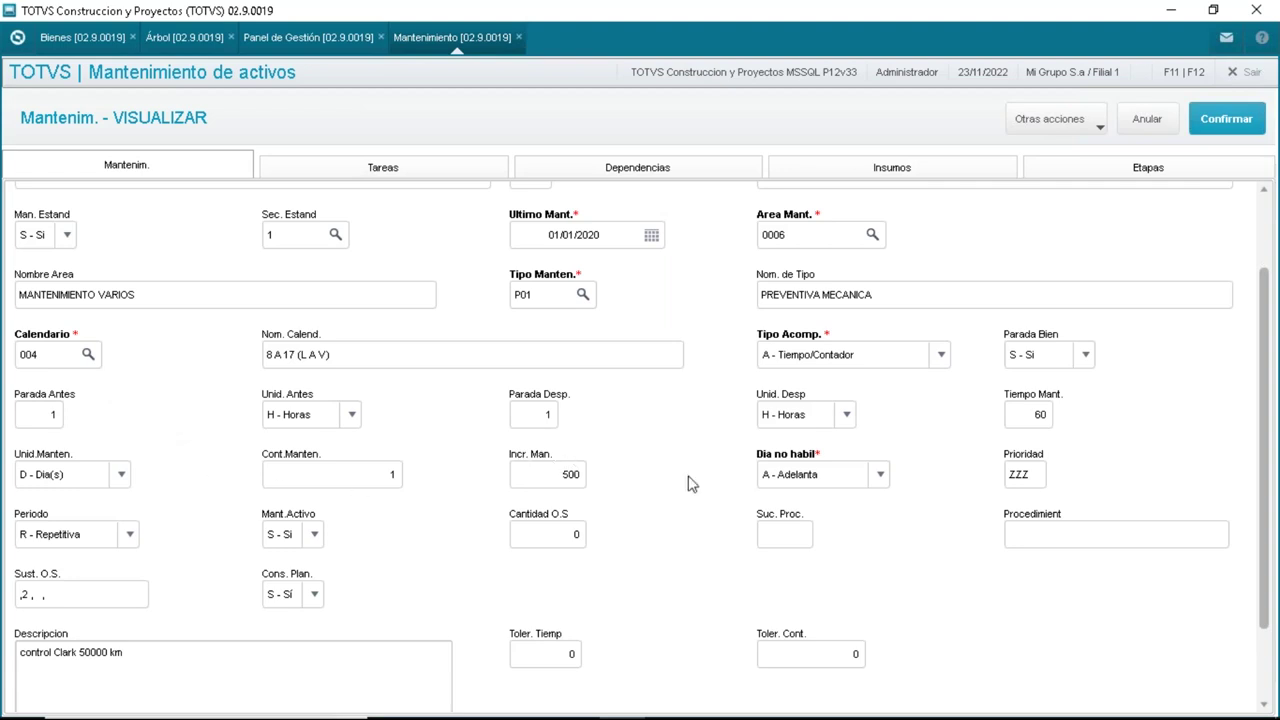
# Examine the mechanical maintenance and mechanical inspection tasks of the CLARK001 maintenance plan
pyautogui.click(436, 172)
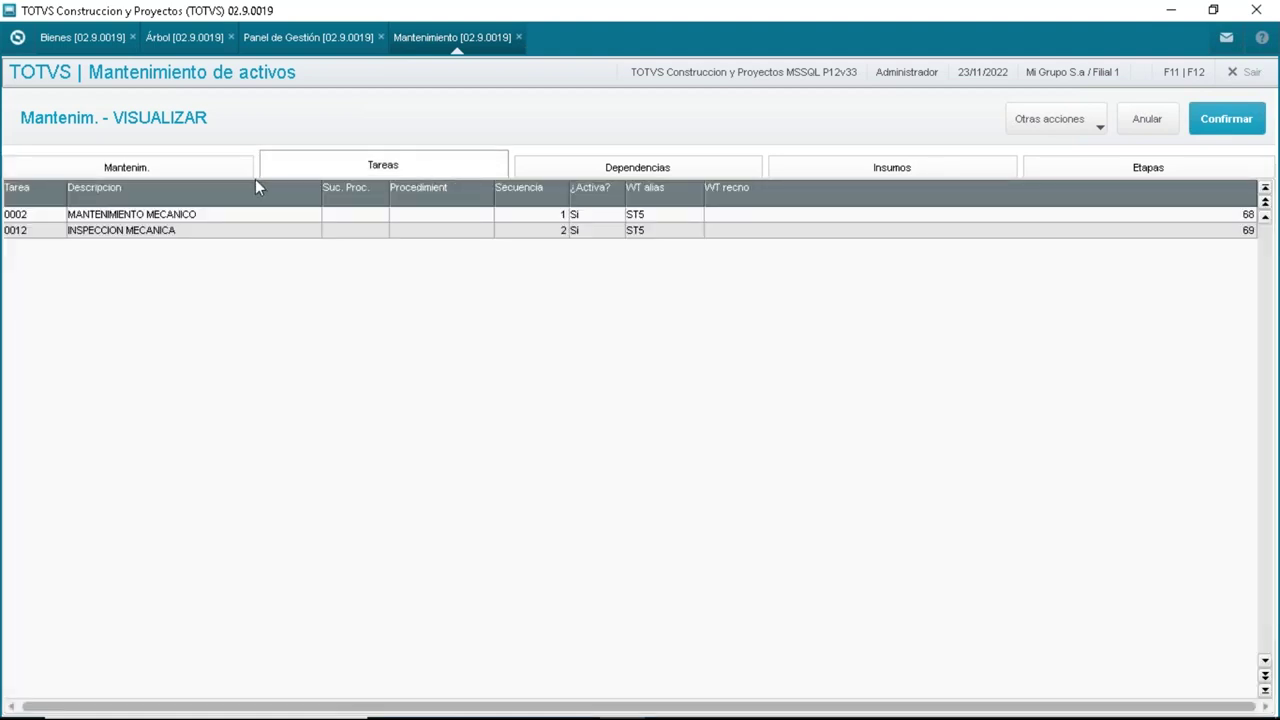
pyautogui.click(134, 216)
pyautogui.click(153, 232)
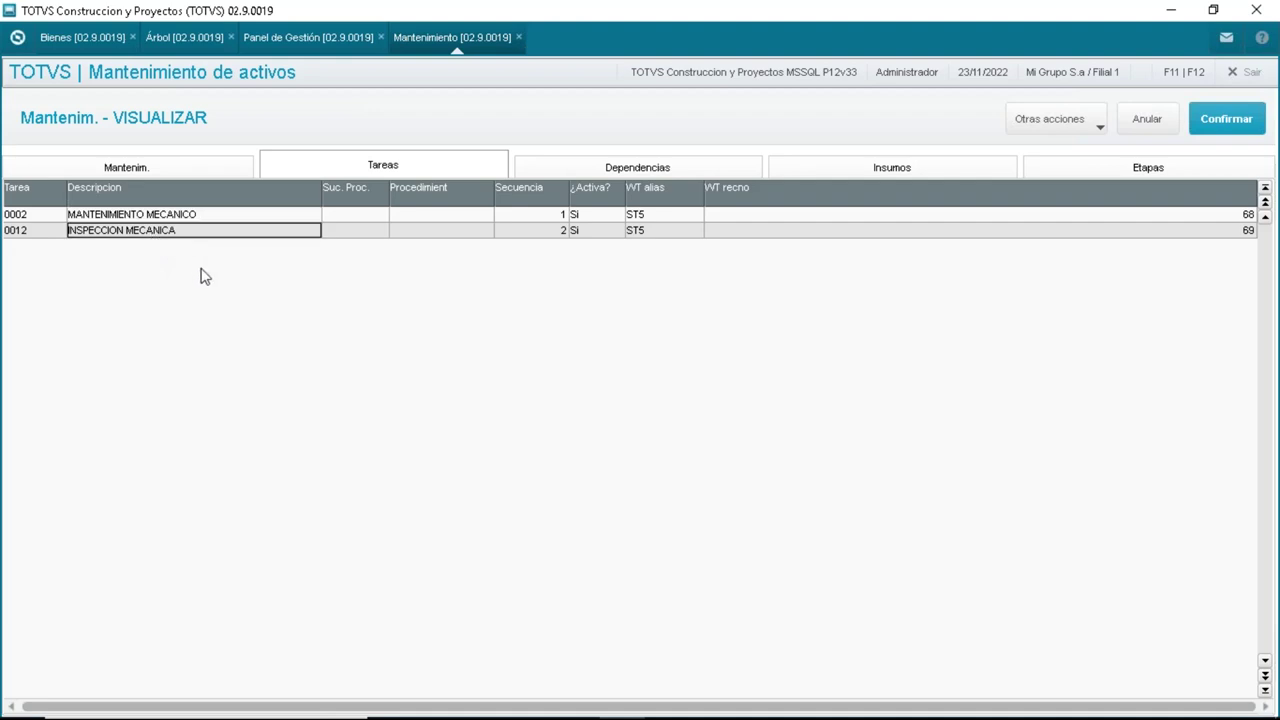
pyautogui.click(146, 215)
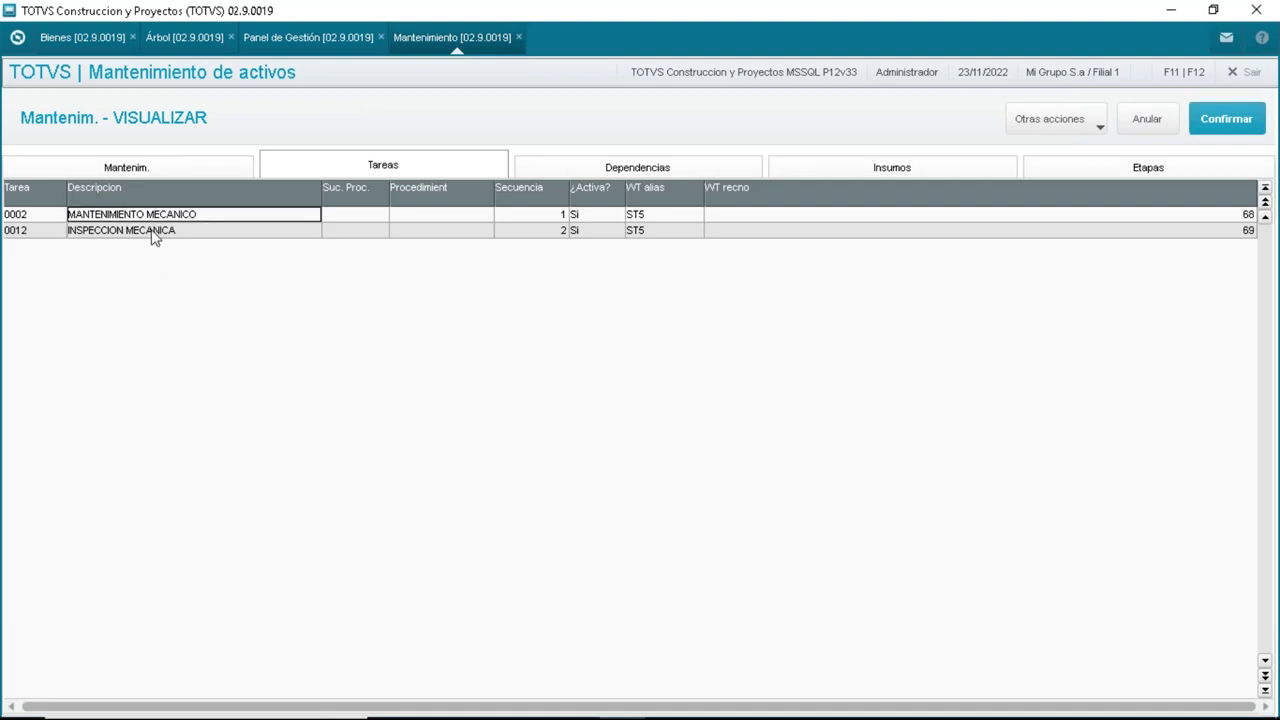
pyautogui.click(153, 232)
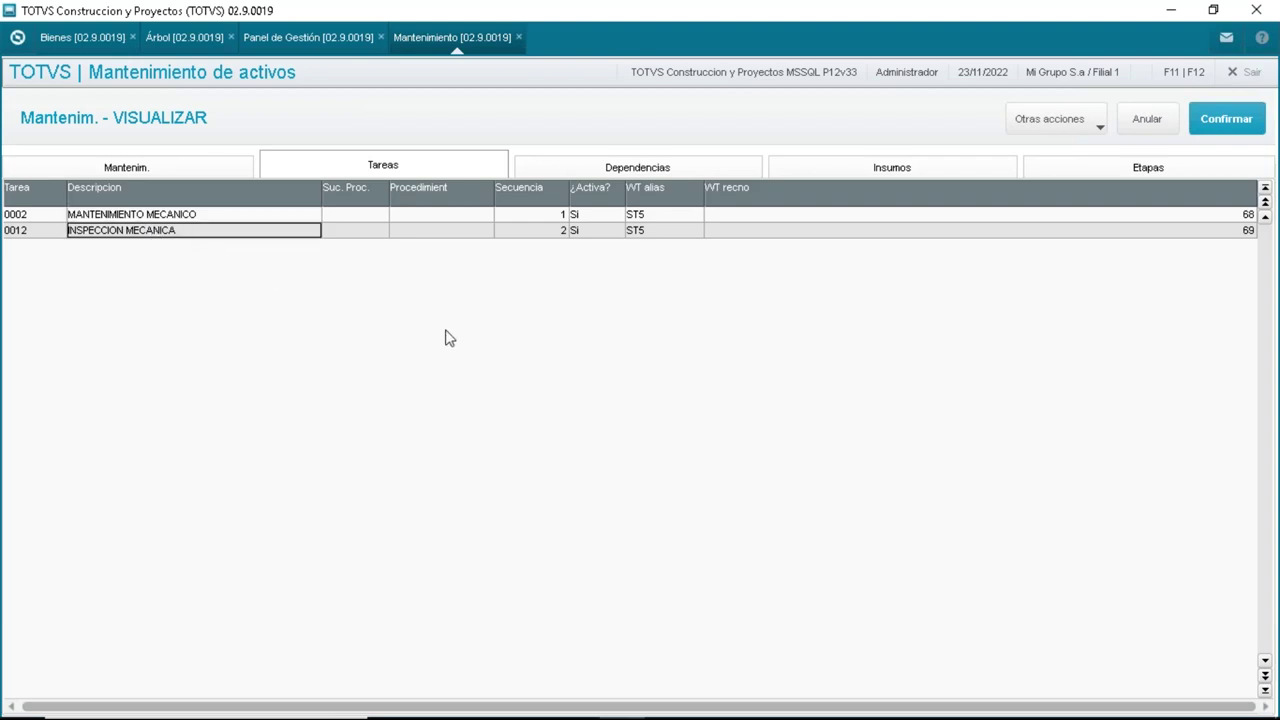
# Examine the stages defined for each task of the CLARK001 maintenance plan, from grease lubrication to the front axle check
pyautogui.click(1055, 171)
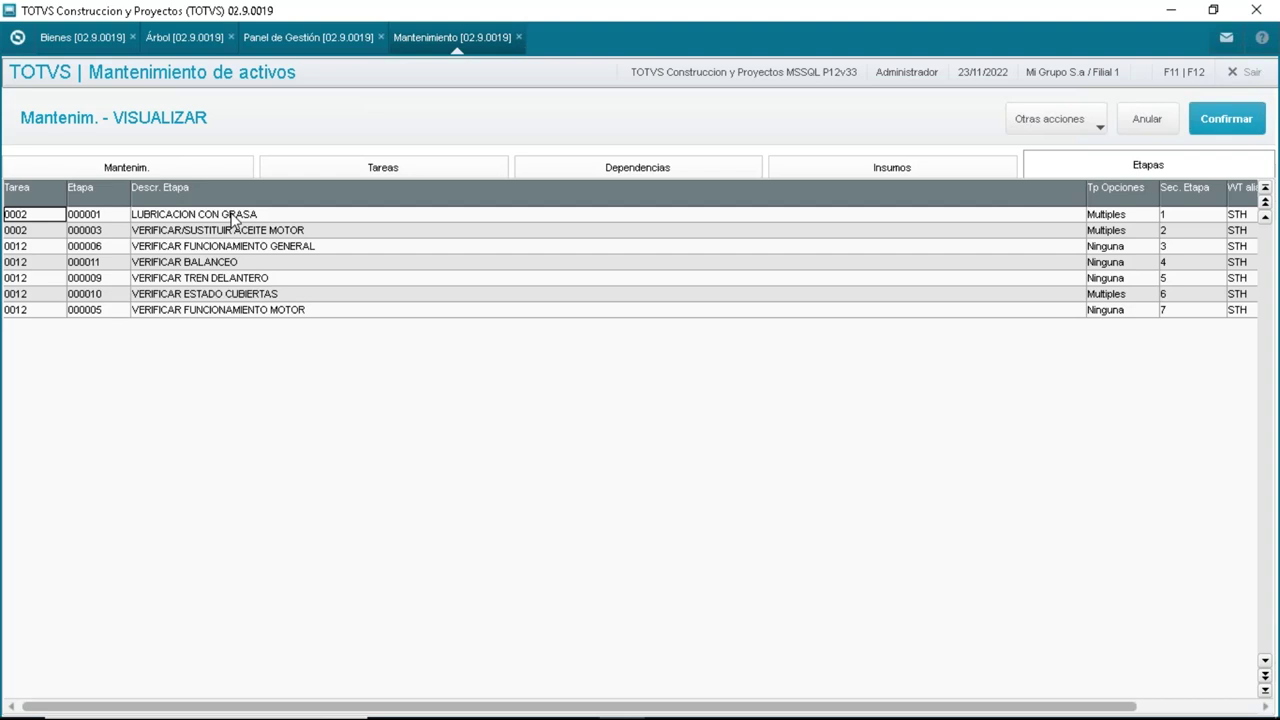
pyautogui.click(233, 219)
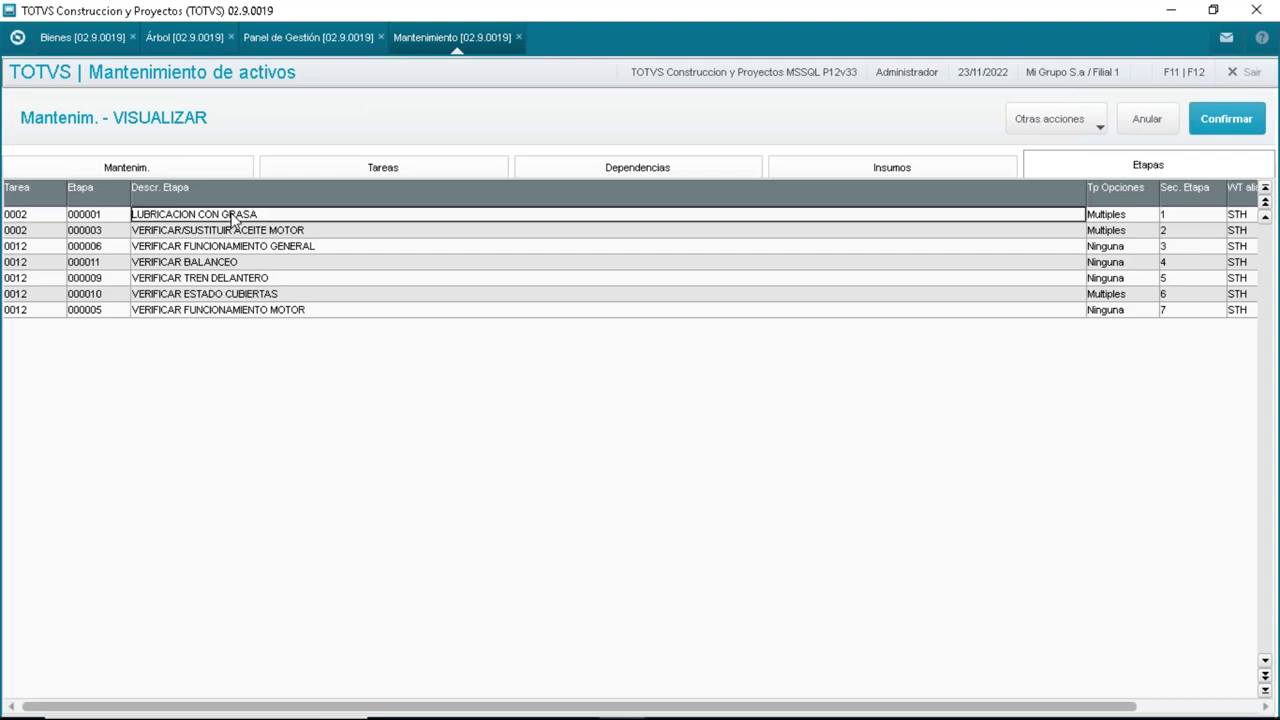
pyautogui.click(232, 233)
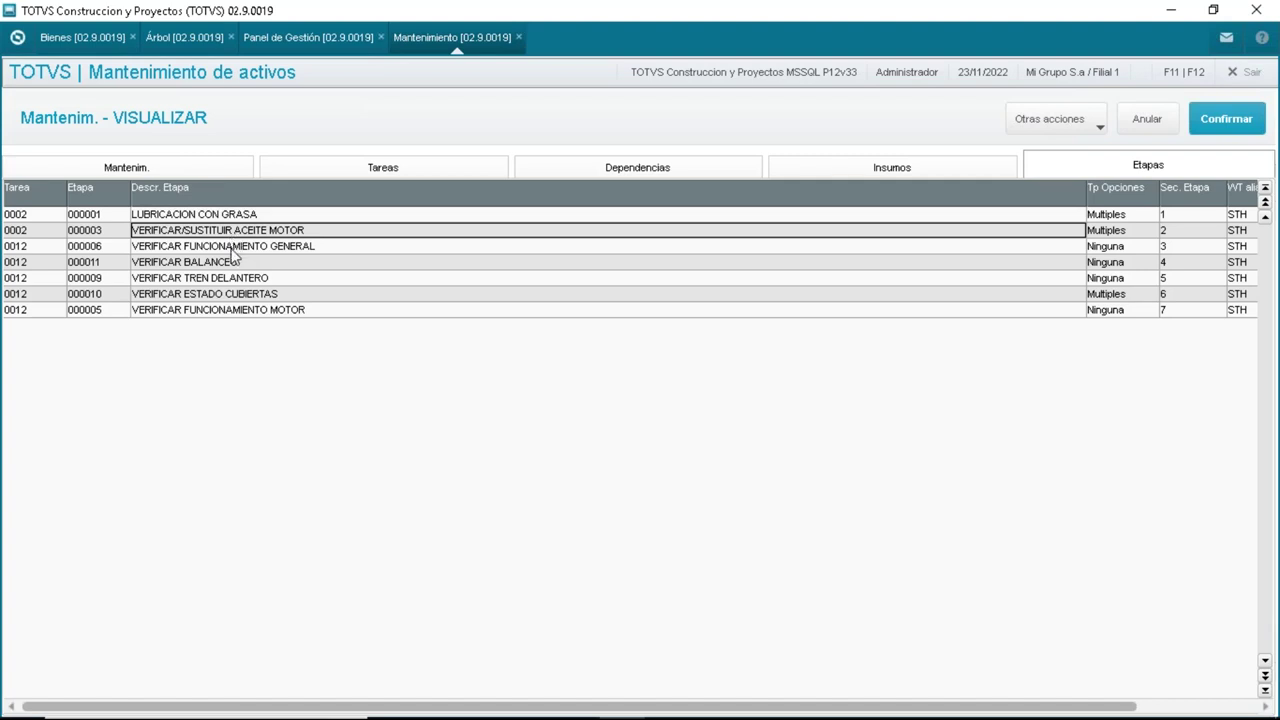
pyautogui.click(231, 250)
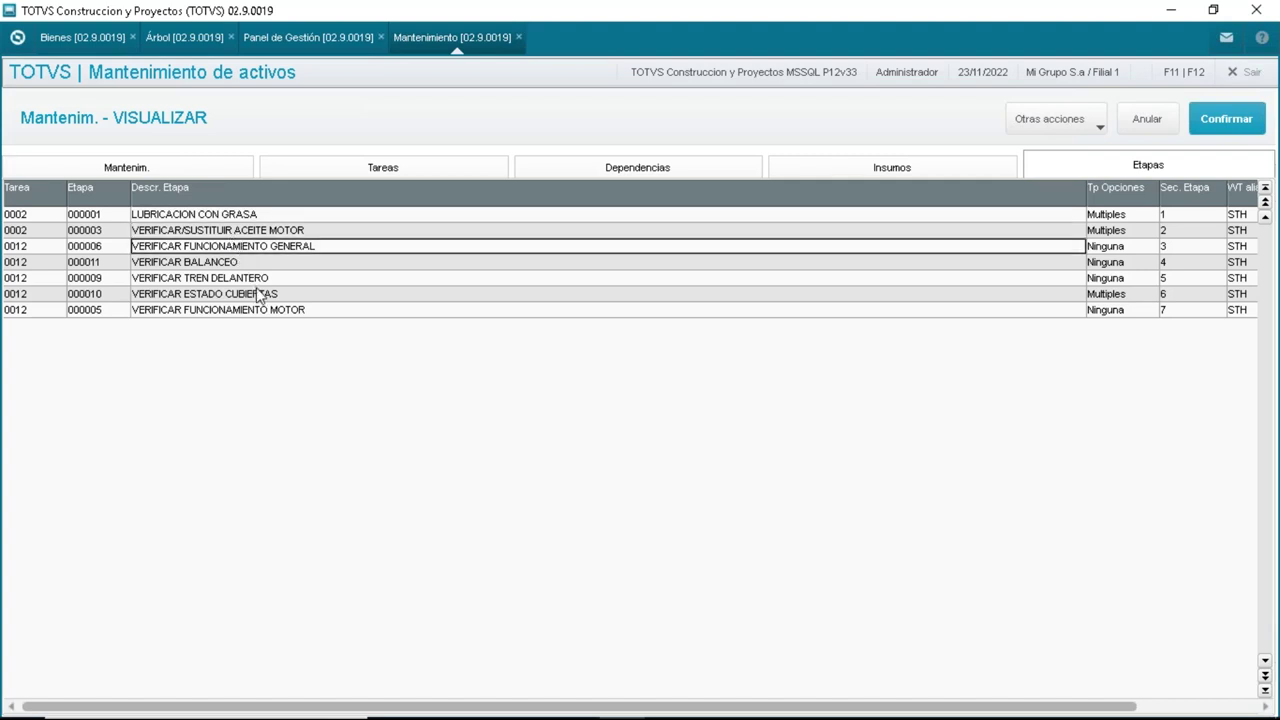
pyautogui.click(236, 263)
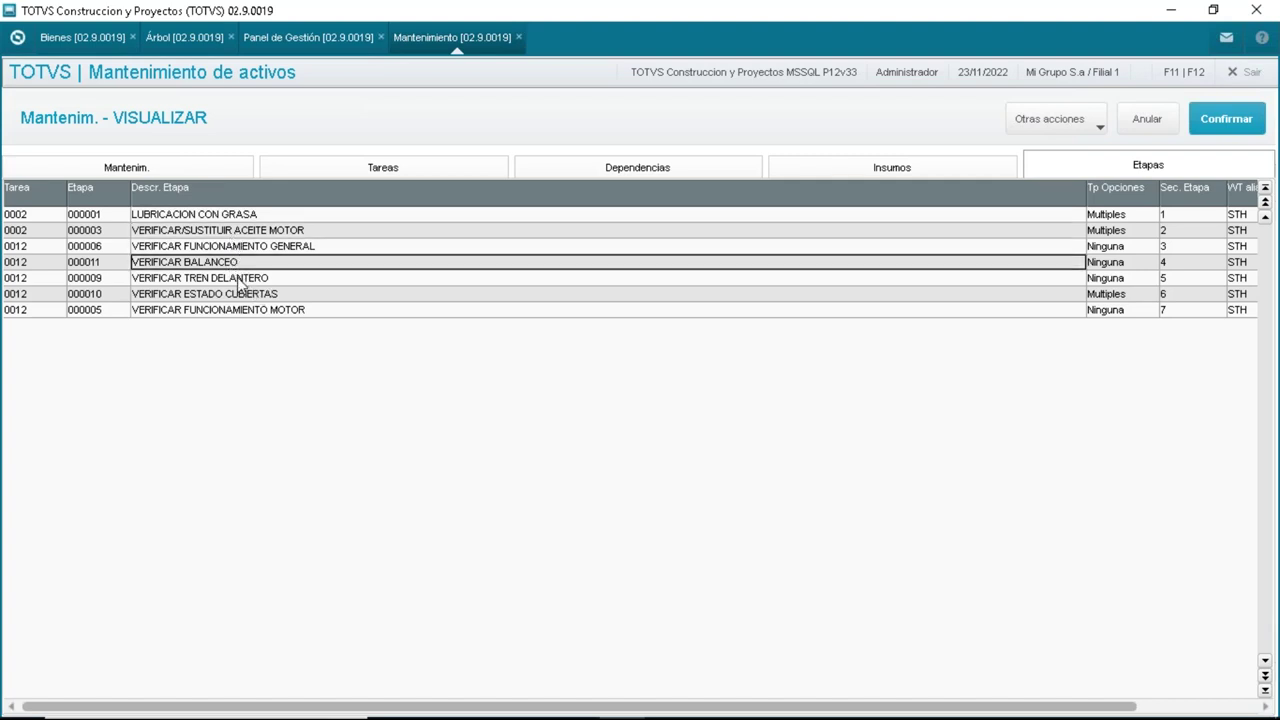
pyautogui.click(238, 279)
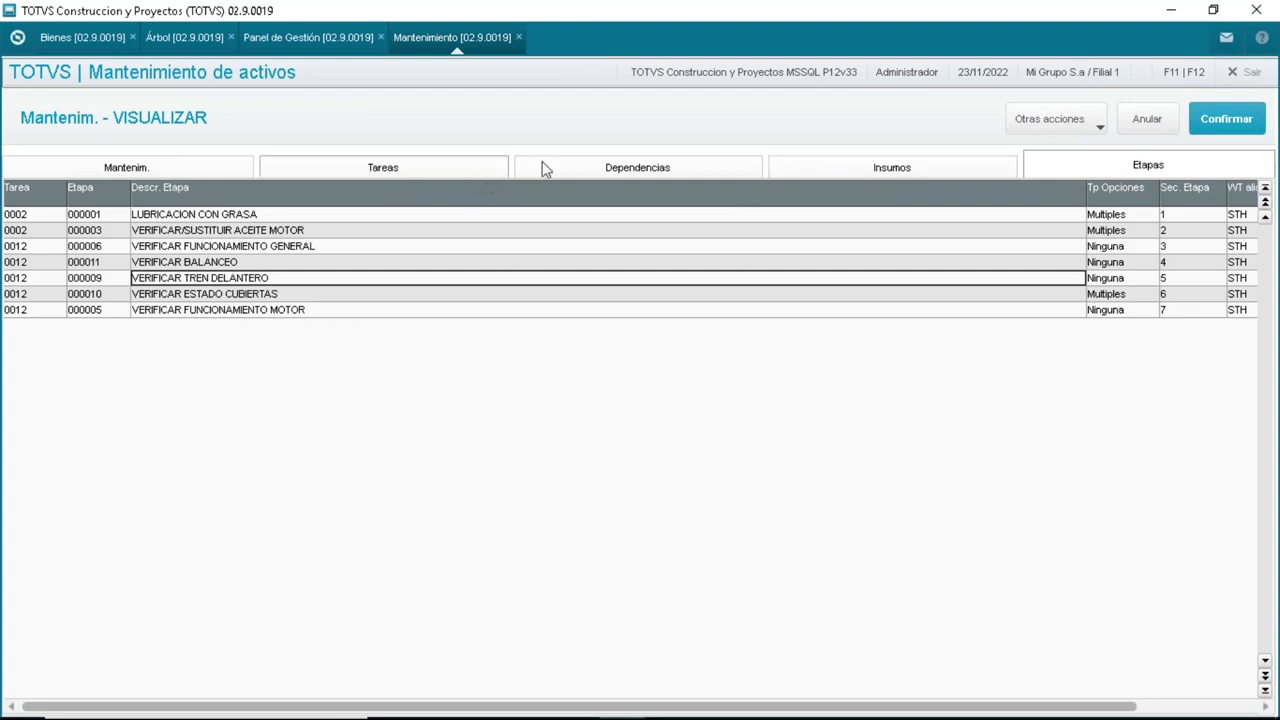
# Examine the plan's supplies, checking the M01 specialty and the product codes BIER024 and BIER025
pyautogui.click(826, 165)
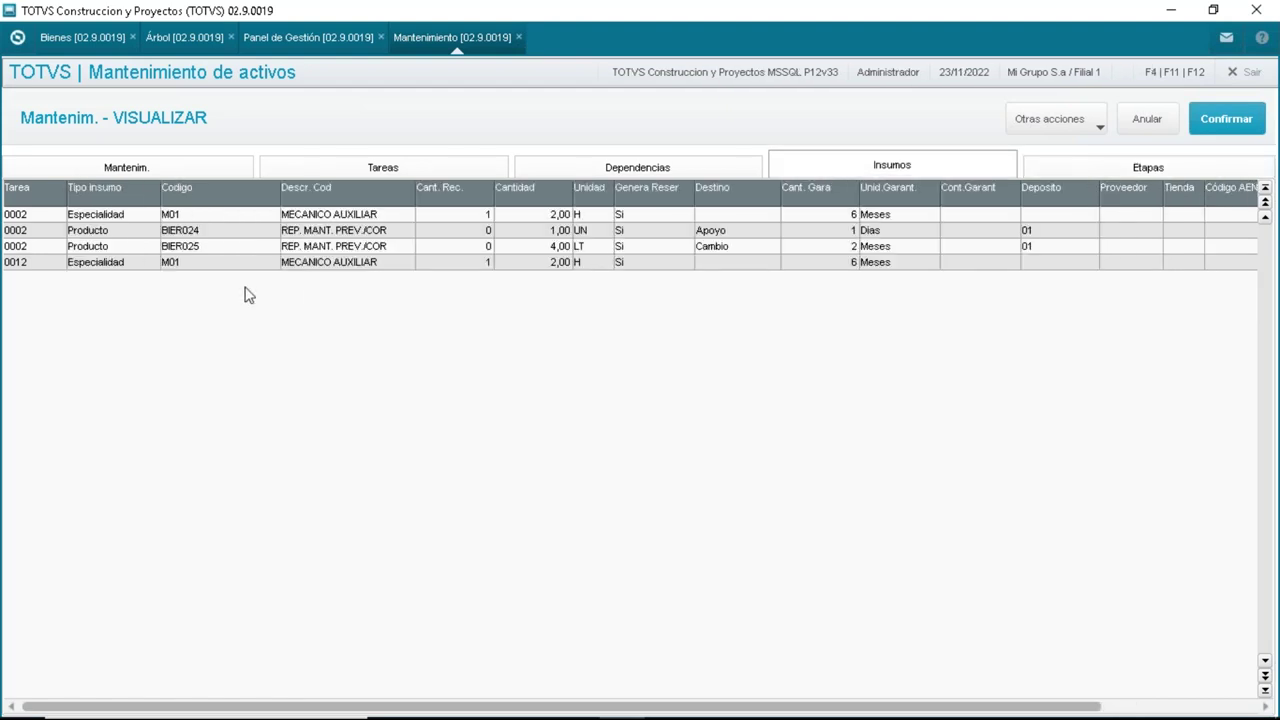
pyautogui.click(138, 216)
pyautogui.click(314, 220)
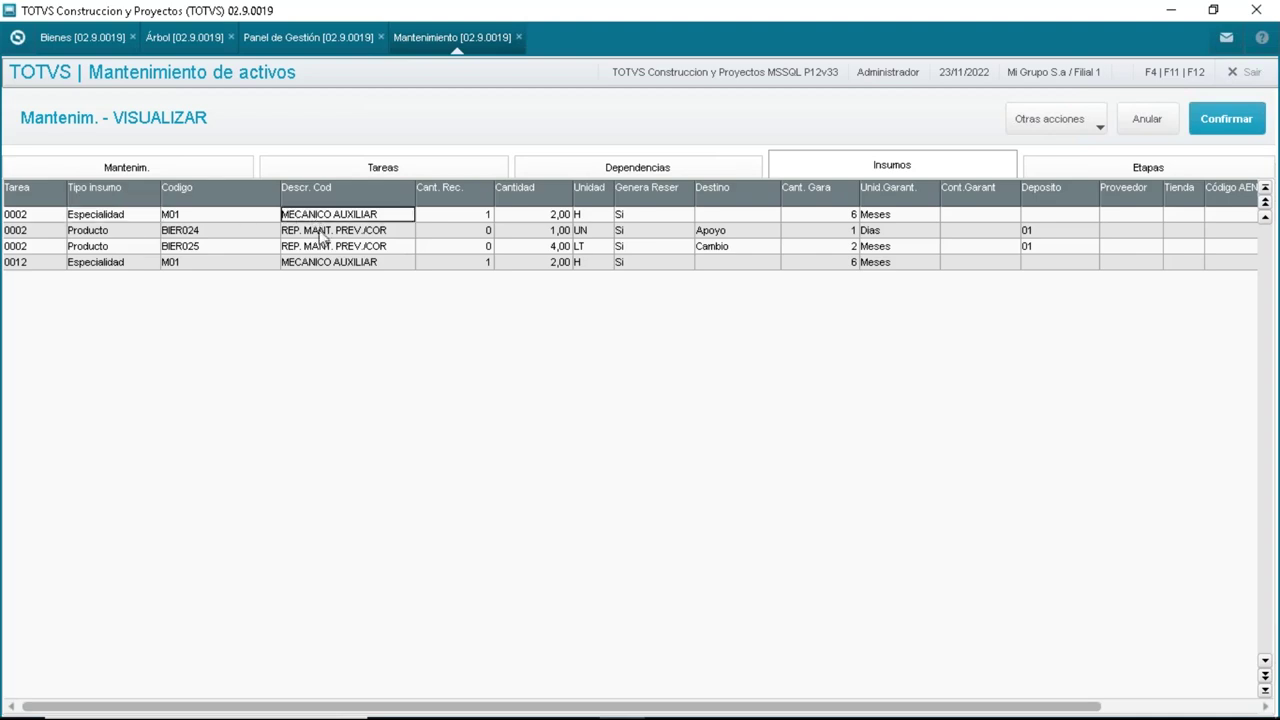
pyautogui.click(114, 237)
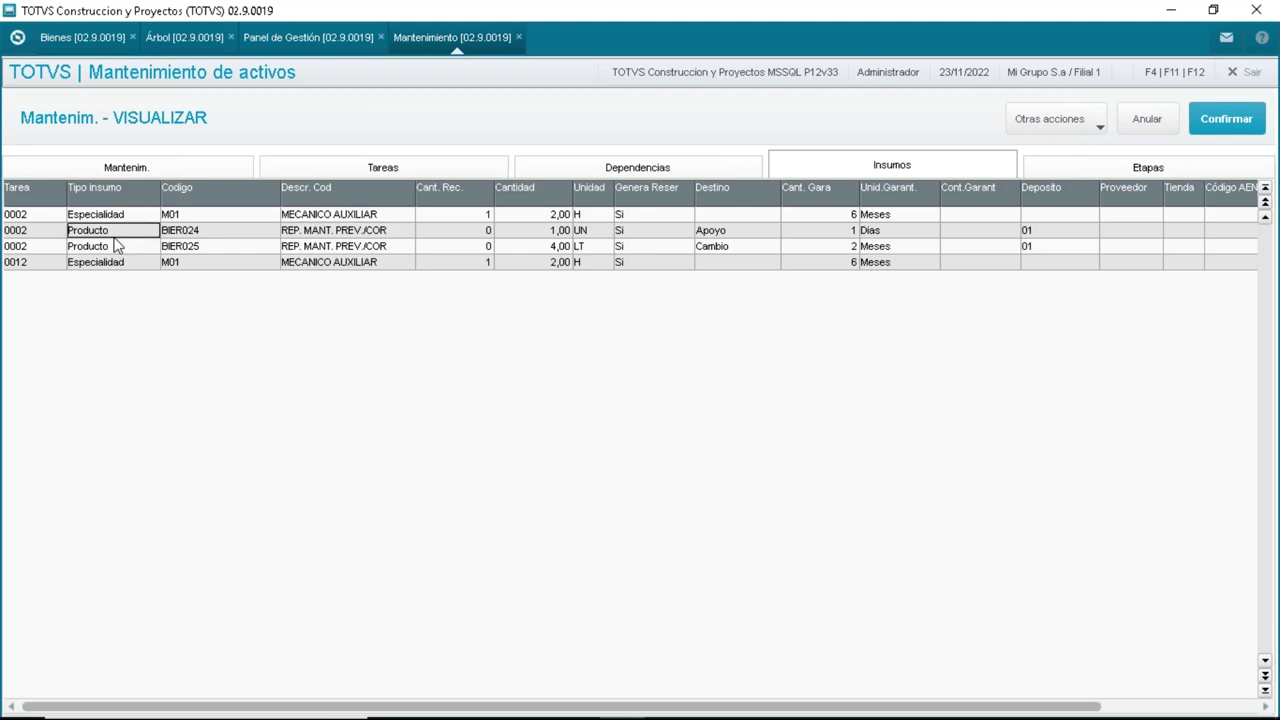
pyautogui.click(190, 237)
pyautogui.click(198, 251)
# Compare the Destino settings of products BIER024 and BIER025, then close the maintenance record without saving
pyautogui.click(726, 236)
pyautogui.click(728, 252)
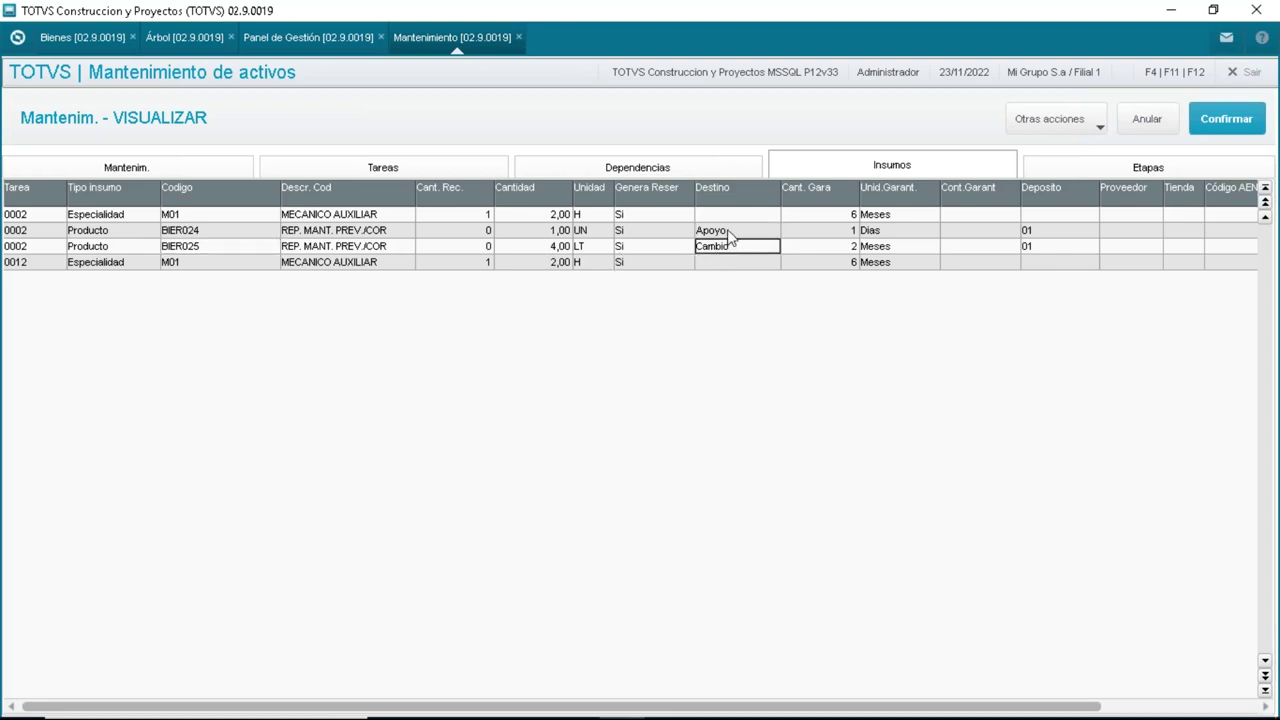
pyautogui.click(730, 233)
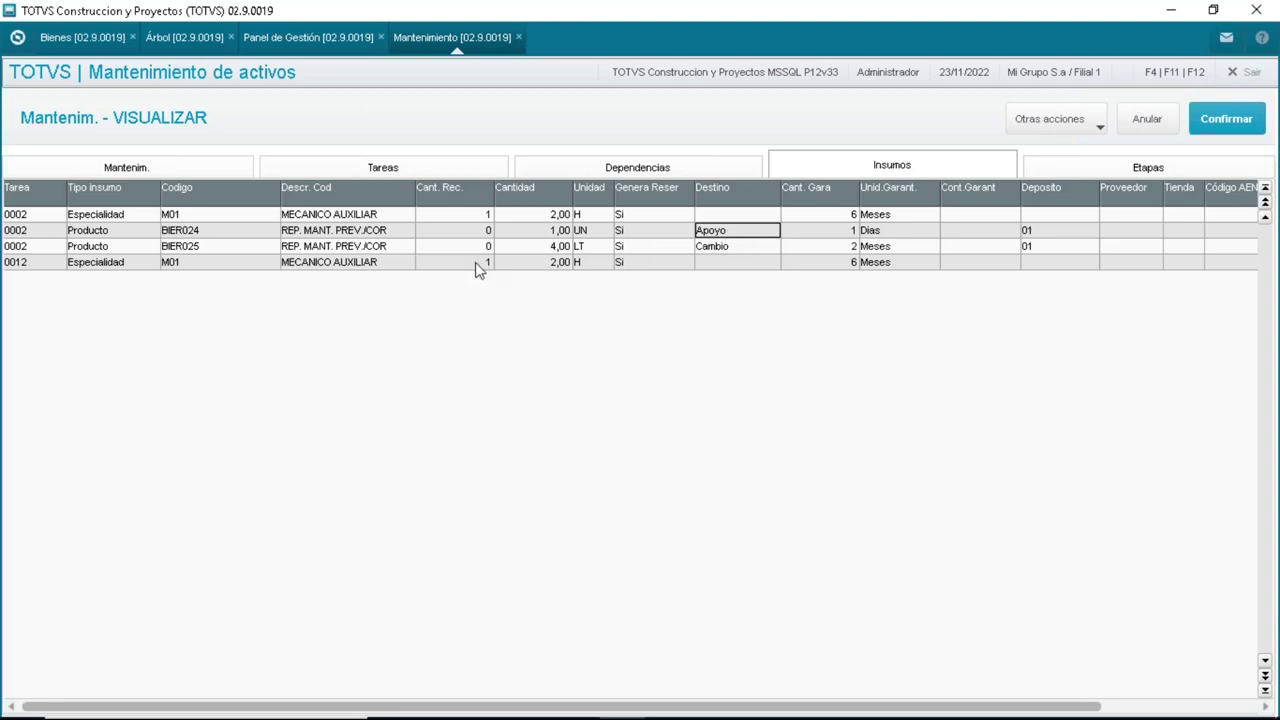
pyautogui.click(729, 250)
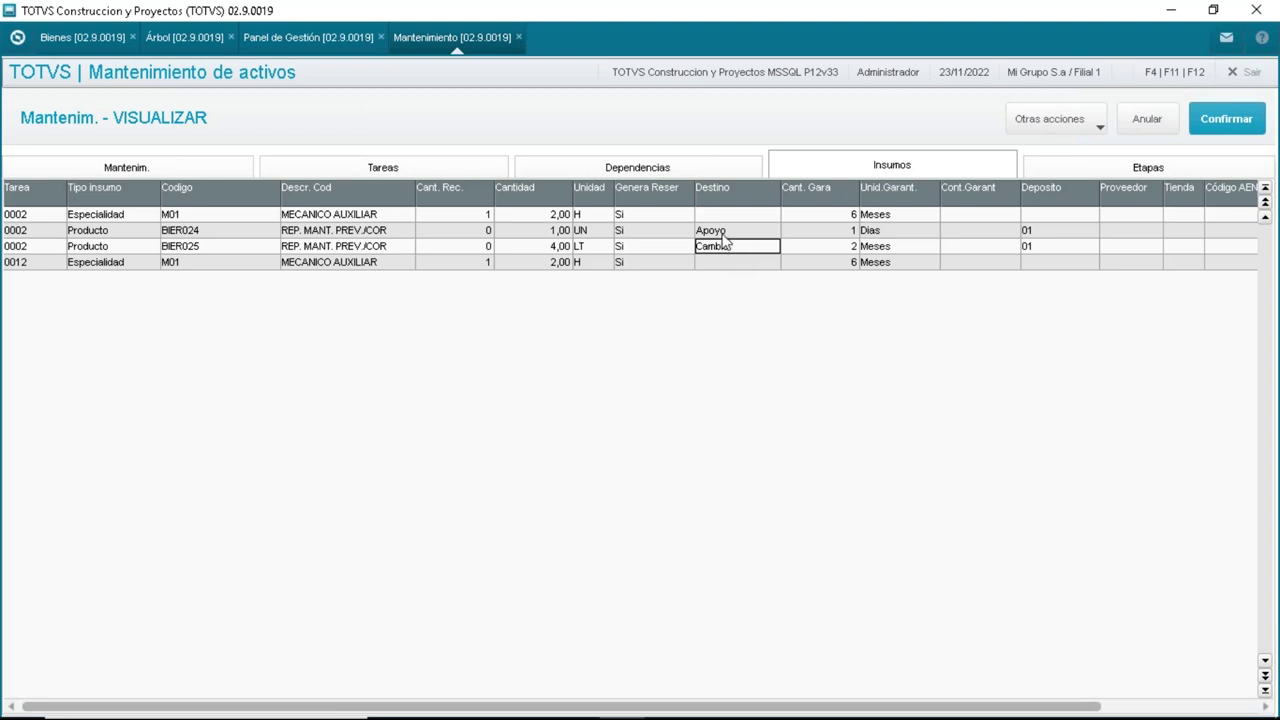
pyautogui.click(723, 235)
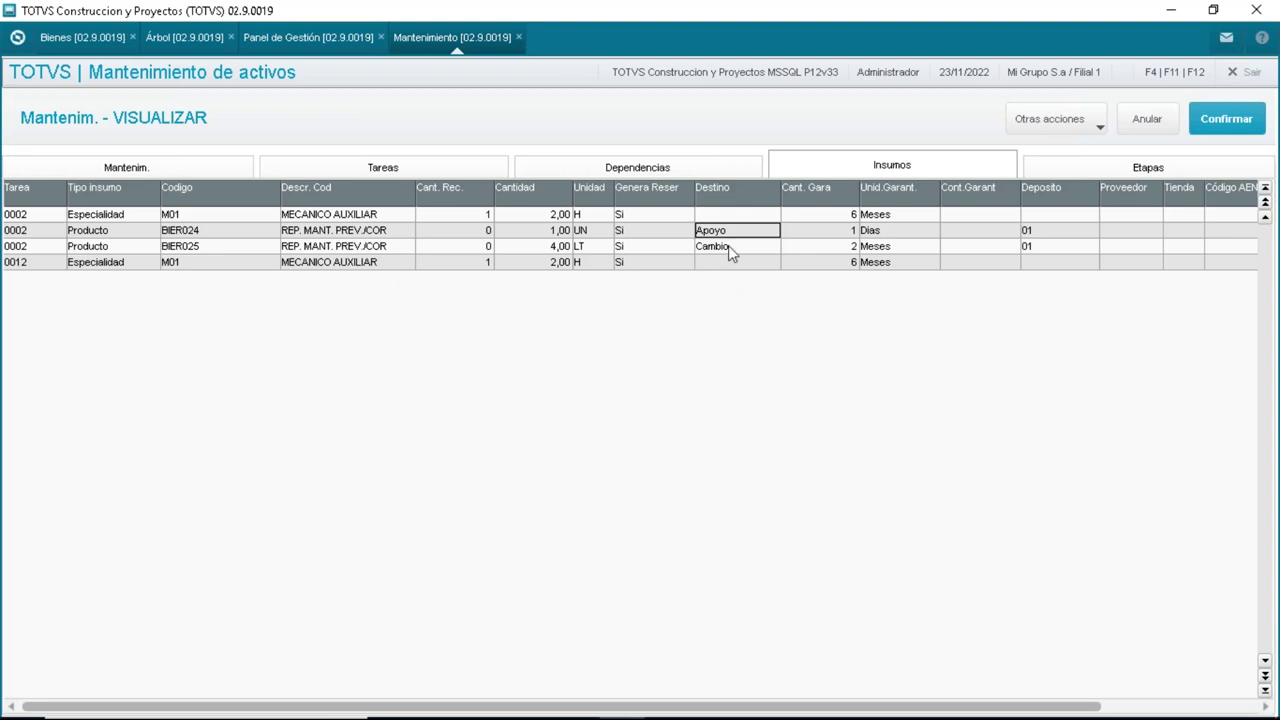
pyautogui.click(729, 248)
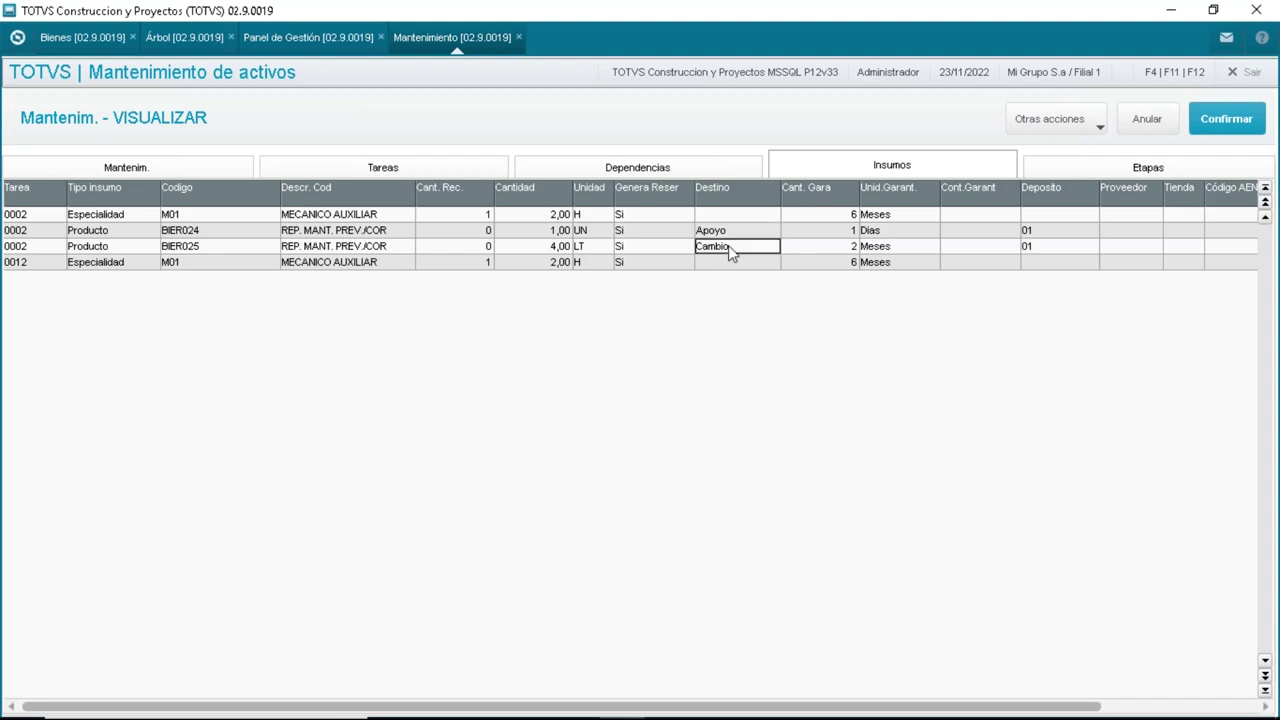
pyautogui.click(210, 252)
pyautogui.click(717, 250)
pyautogui.click(1145, 118)
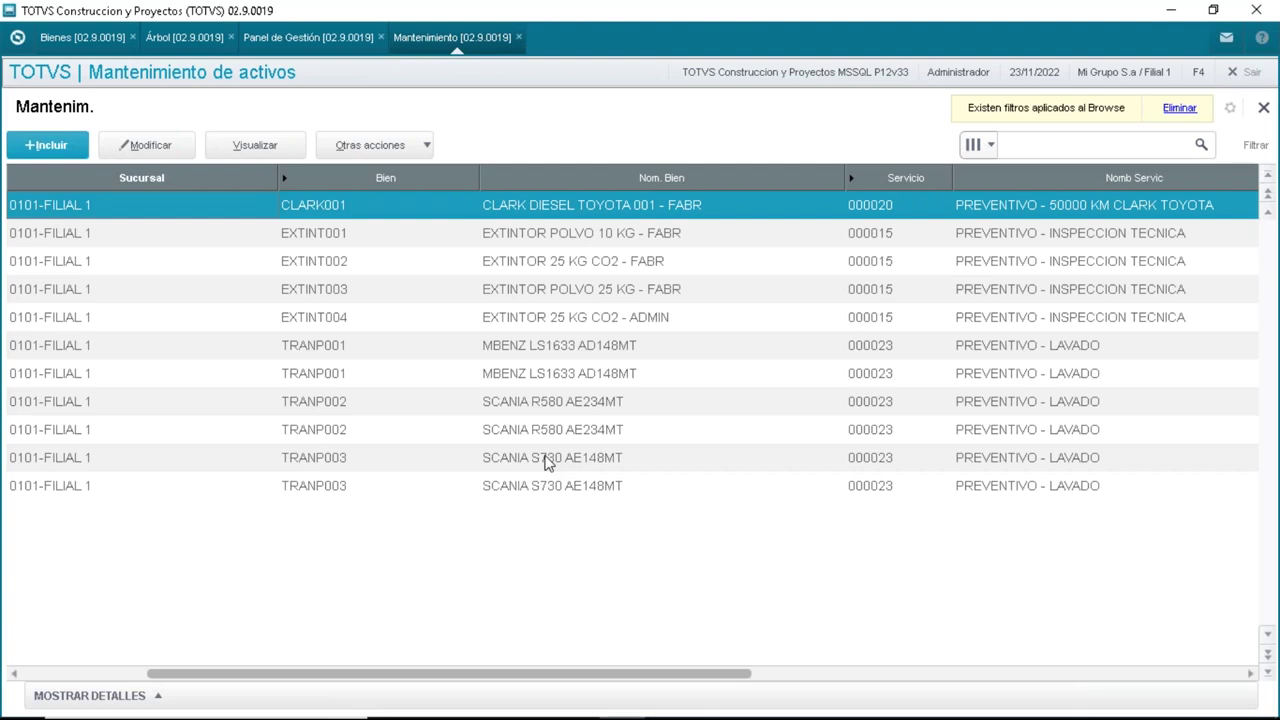
# Expand Oficina Central, Gerencia General and Planta Industrial in the logical tree, and examine the requests and orders under EXTINT004 and EXTINT001
pyautogui.click(178, 40)
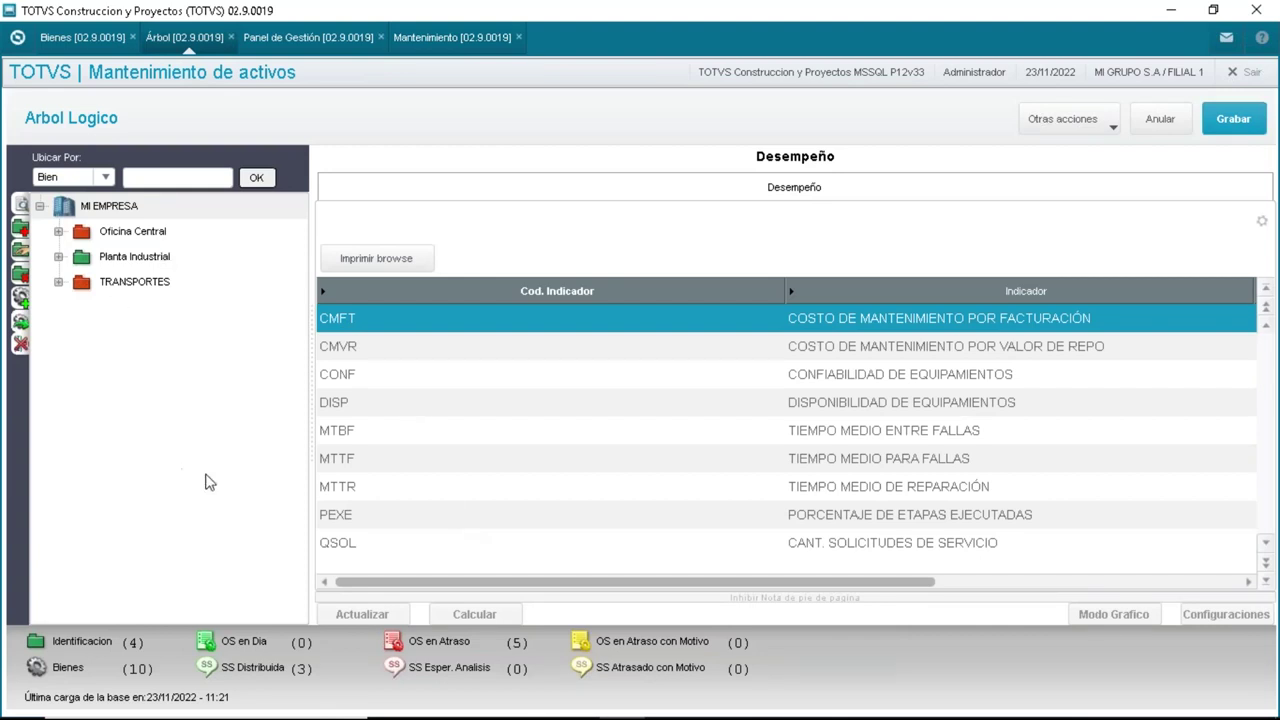
pyautogui.click(59, 232)
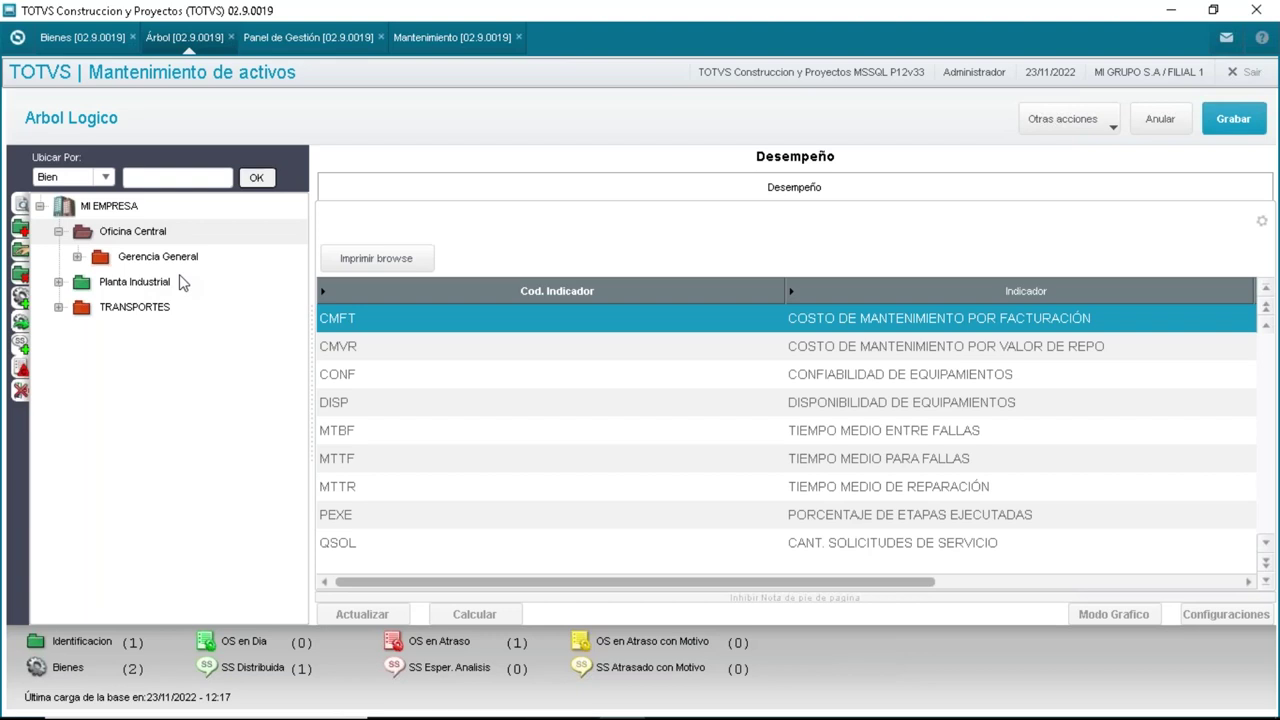
pyautogui.click(58, 282)
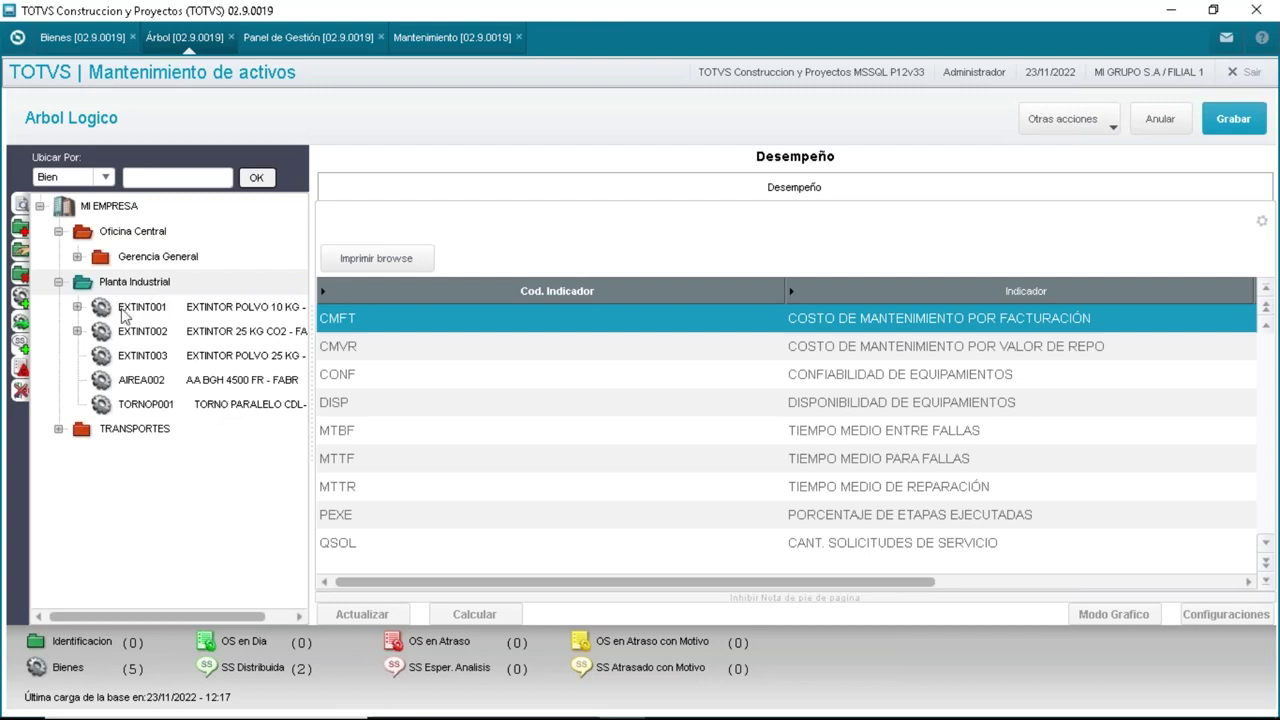
pyautogui.click(77, 256)
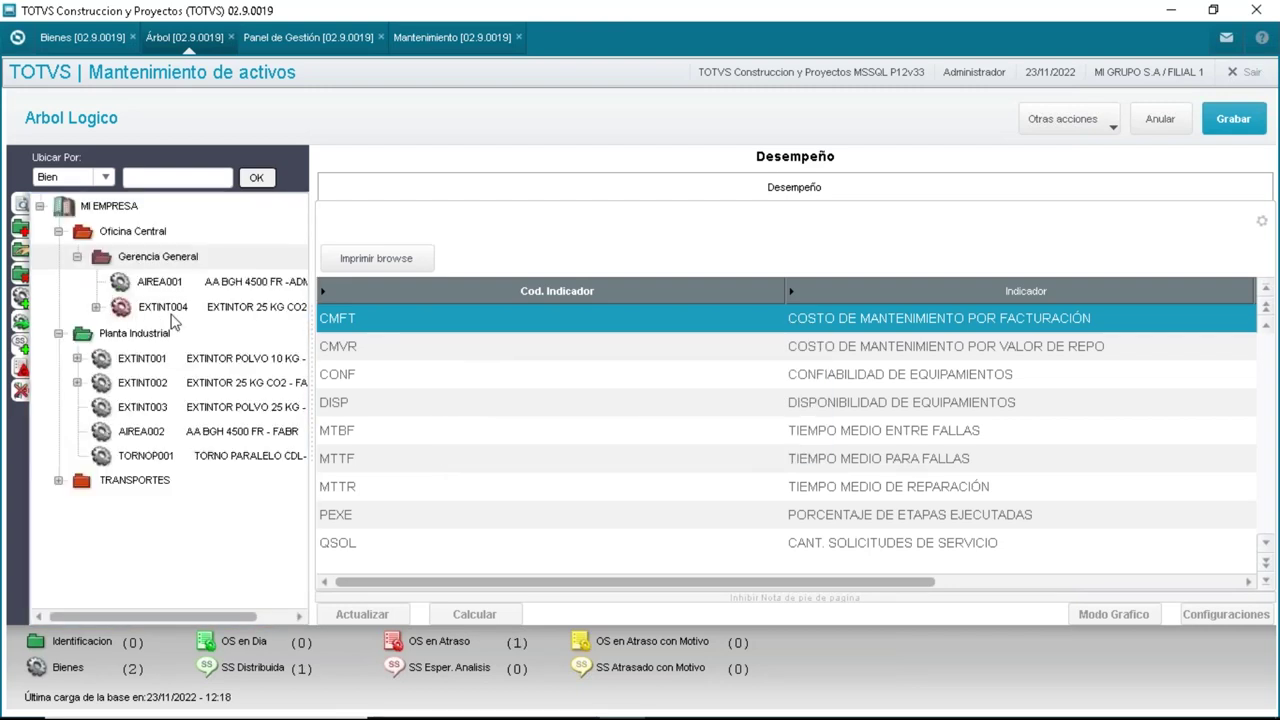
pyautogui.doubleClick(170, 316)
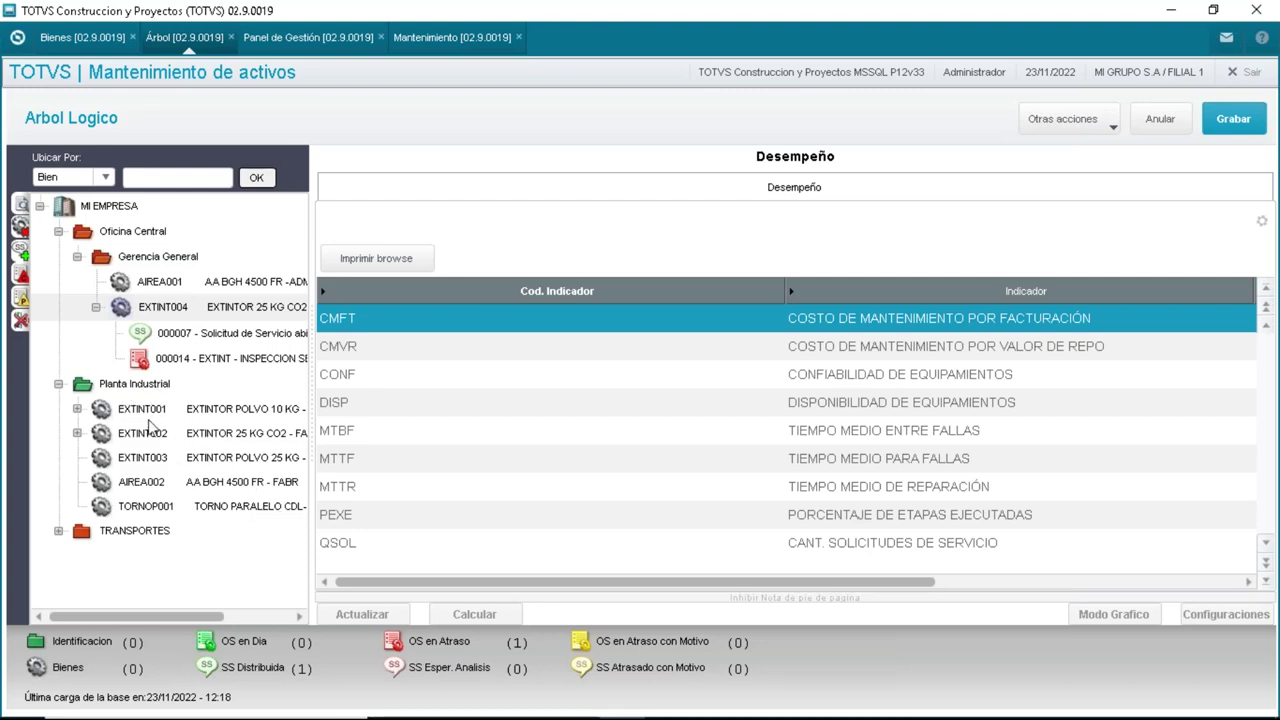
pyautogui.click(78, 409)
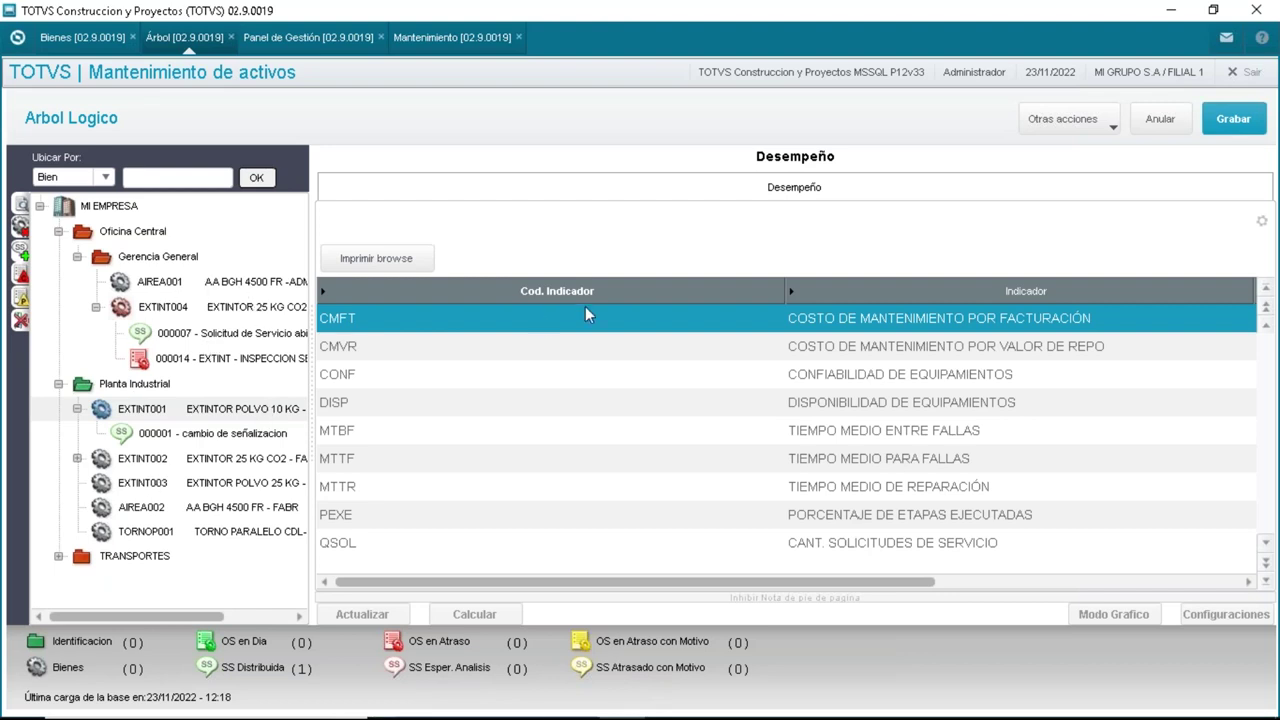
# Examine the details of assets TORNOP001 and EXTINT001 and of the Planta Industrial location on the management panel's plant image
pyautogui.click(285, 39)
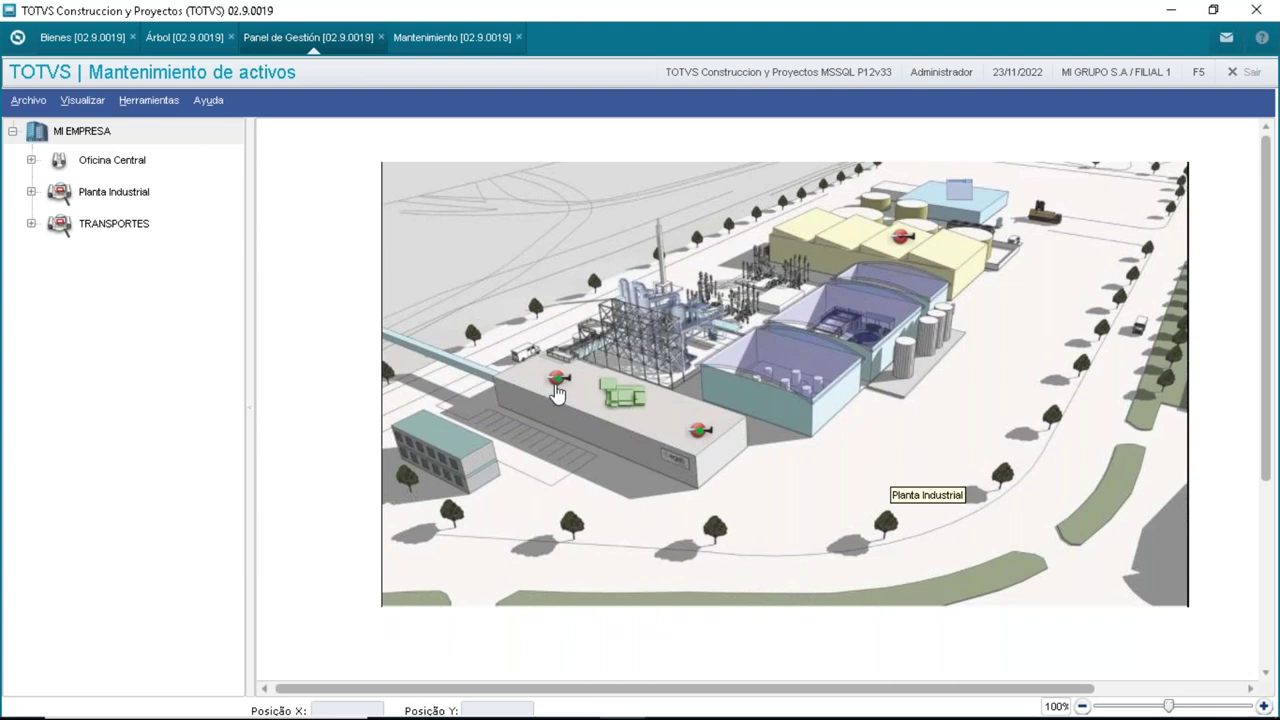
pyautogui.moveTo(557, 393)
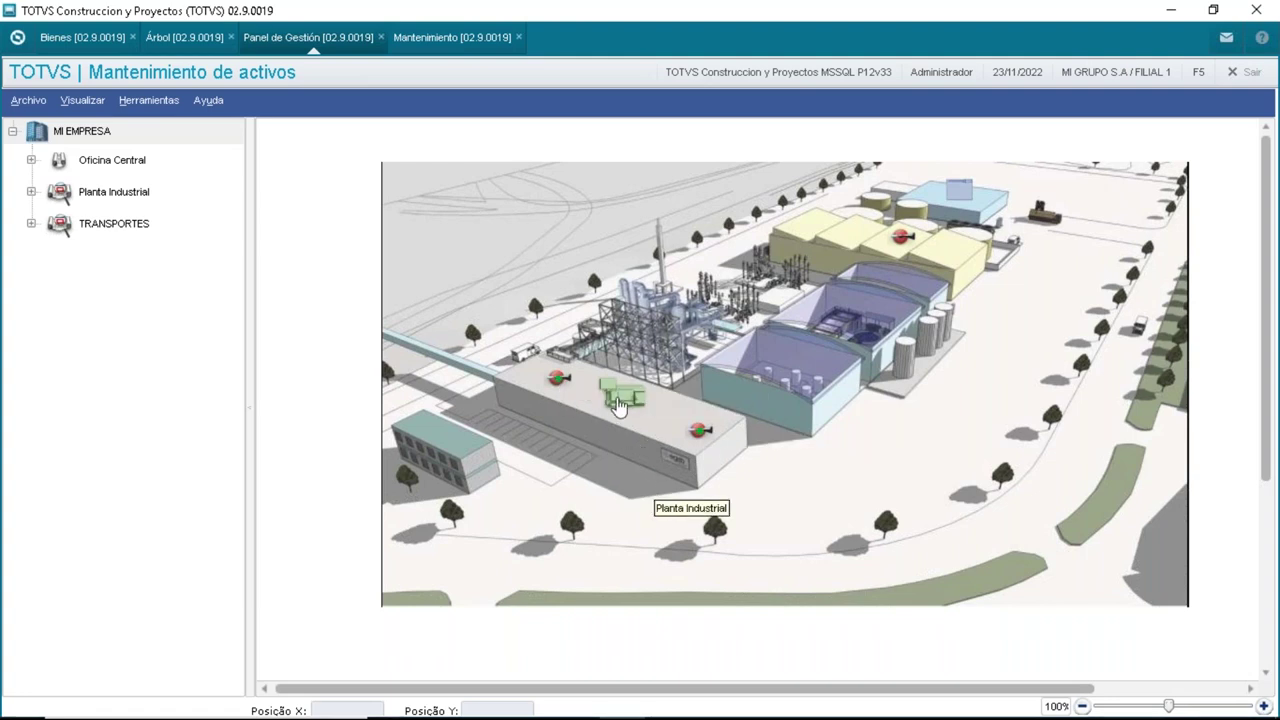
pyautogui.moveTo(619, 404)
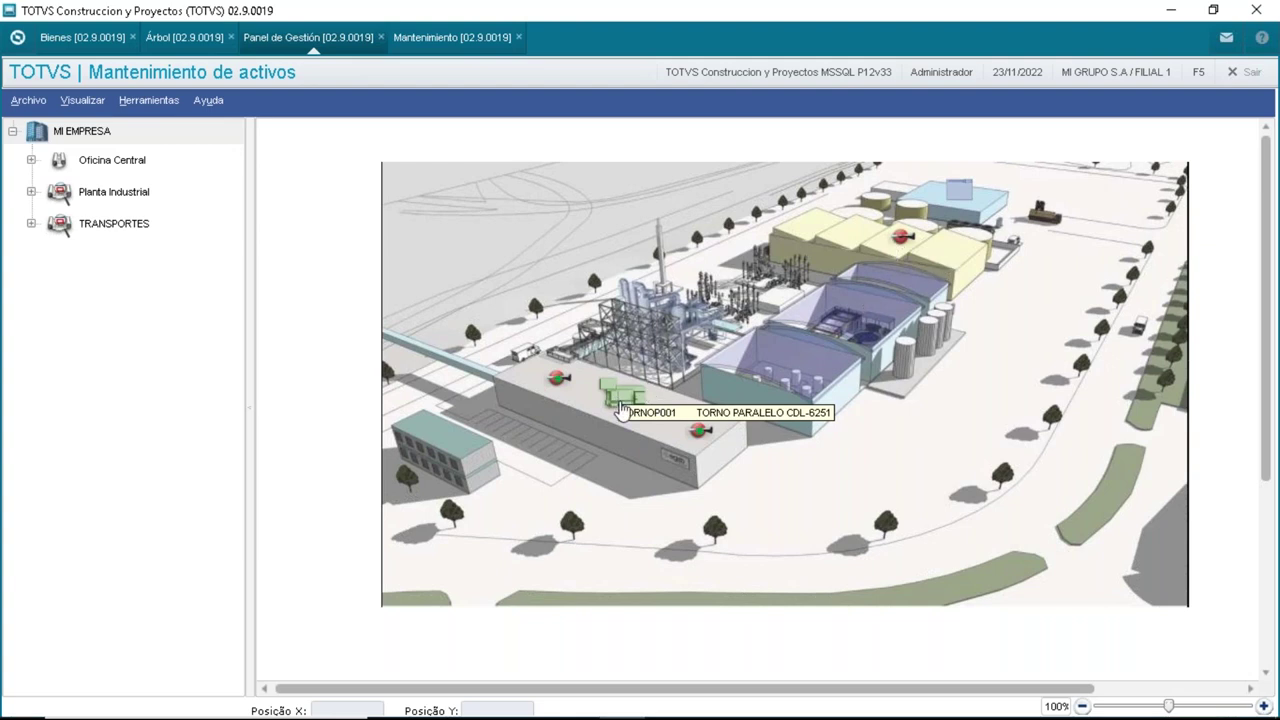
pyautogui.click(621, 404)
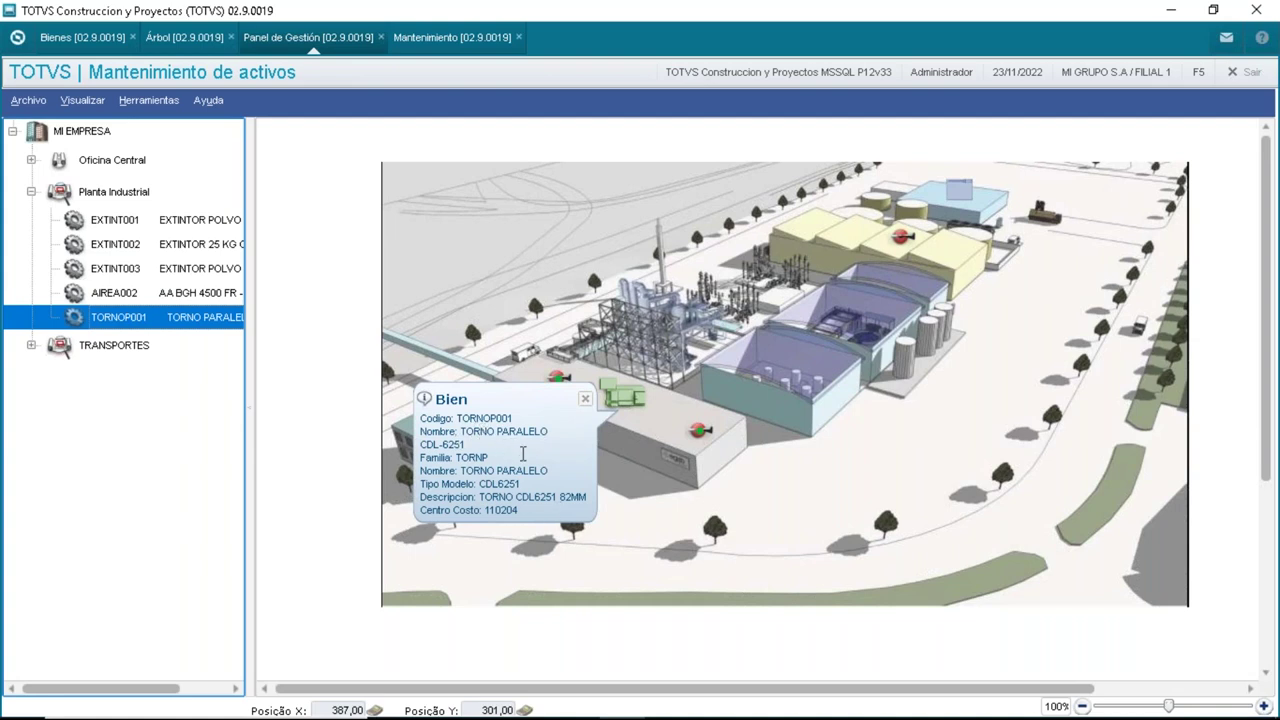
pyautogui.click(700, 434)
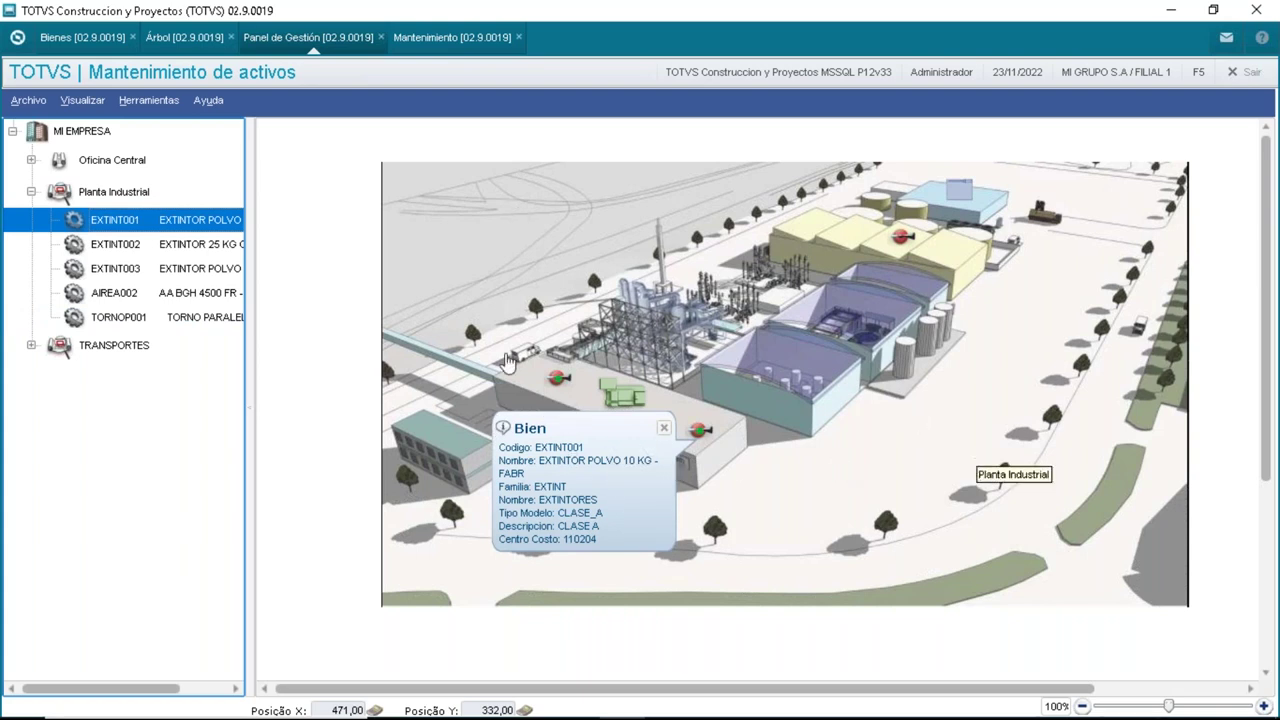
pyautogui.click(781, 467)
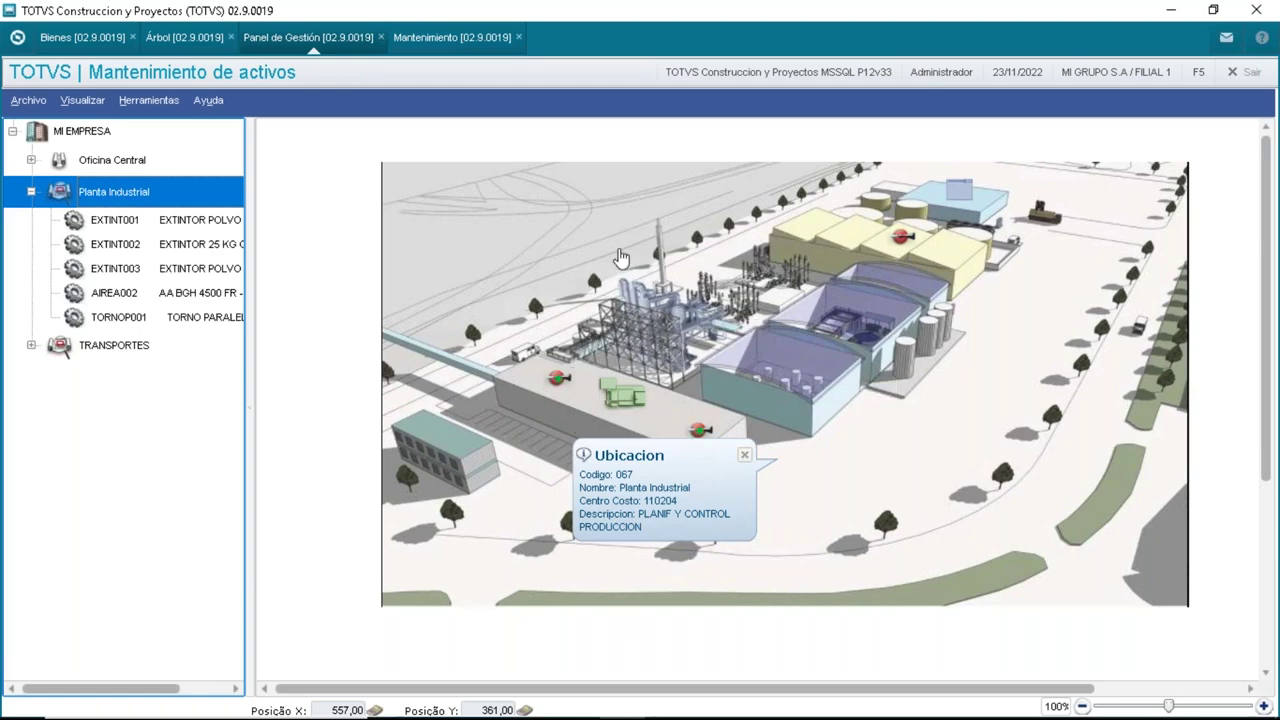
# Display the Oficina Central image in the management panel and identify the EXTINT004 extinguisher placed on it
pyautogui.click(45, 162)
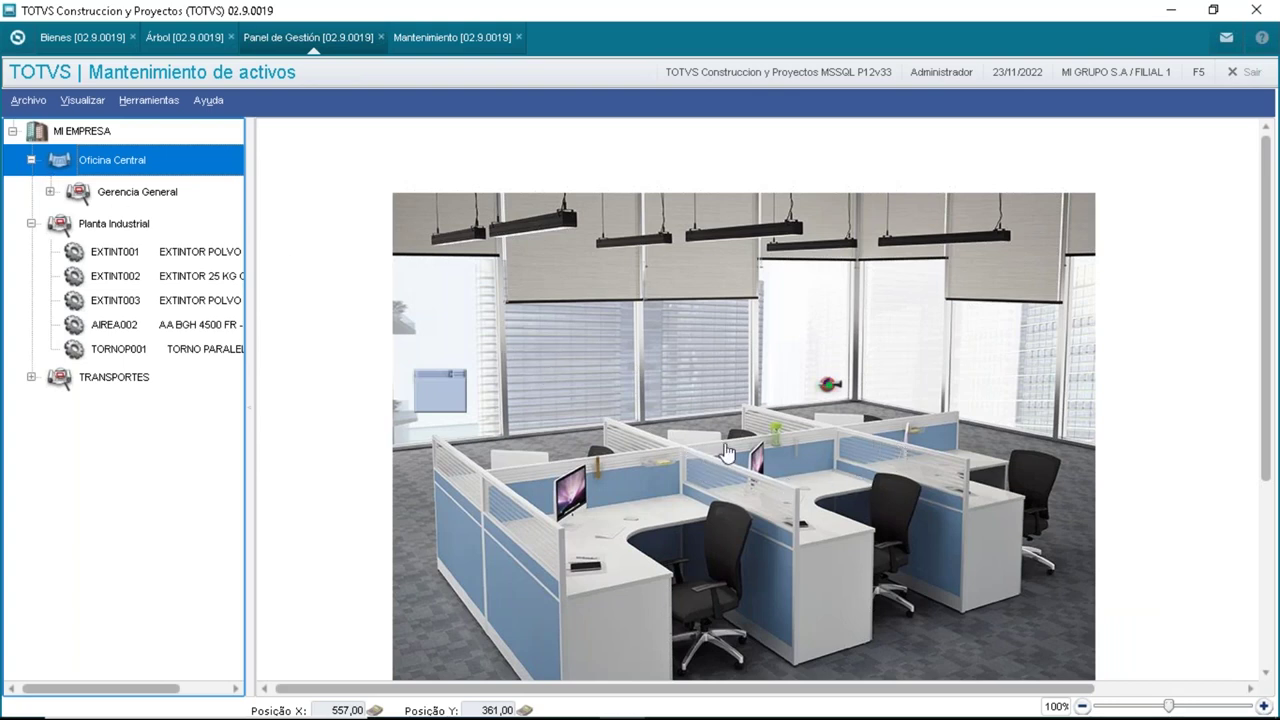
pyautogui.moveTo(836, 396)
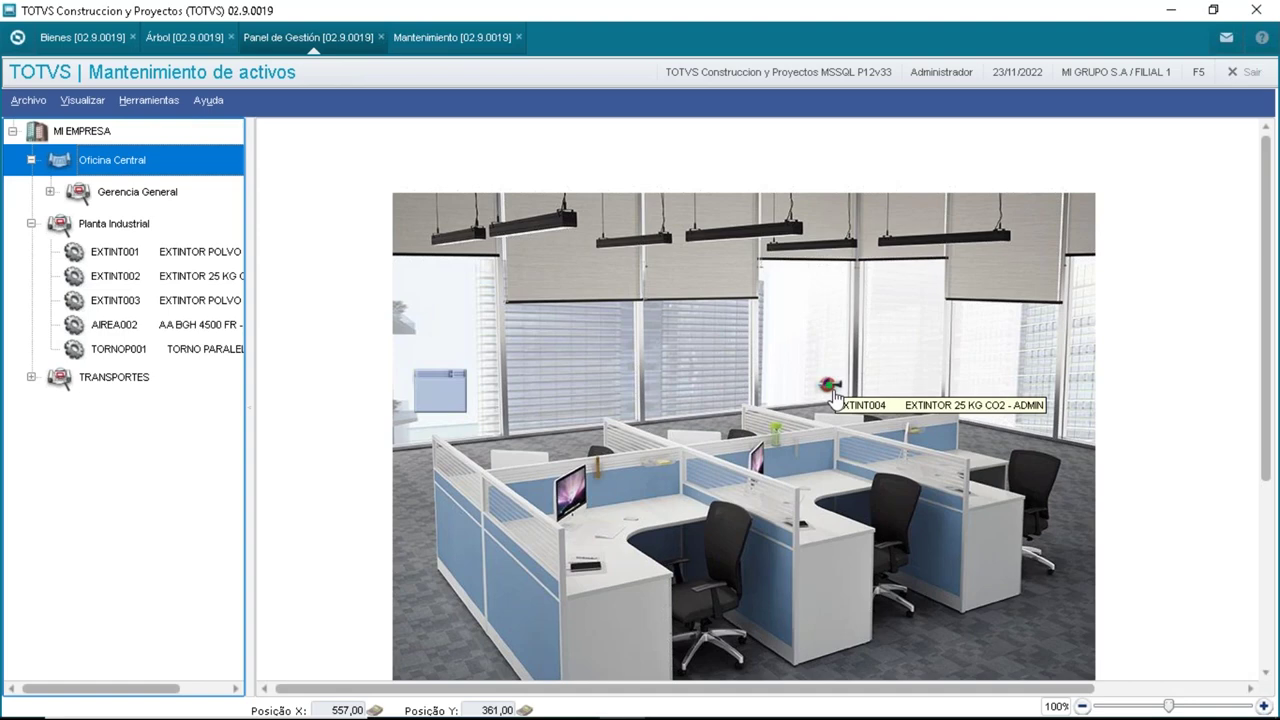
pyautogui.moveTo(422, 394)
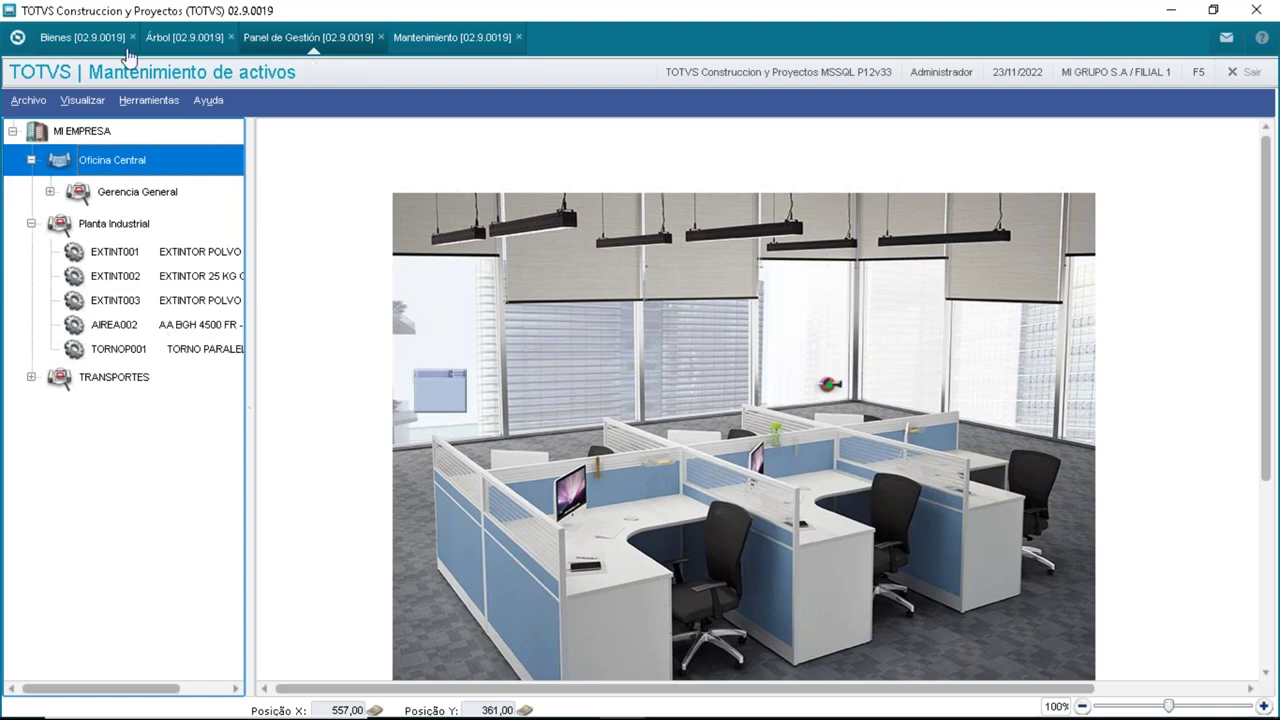
# Run the Garan.venc./a Ven. workflow for the period 01/01/2022 to 31/12/2022
pyautogui.click(20, 40)
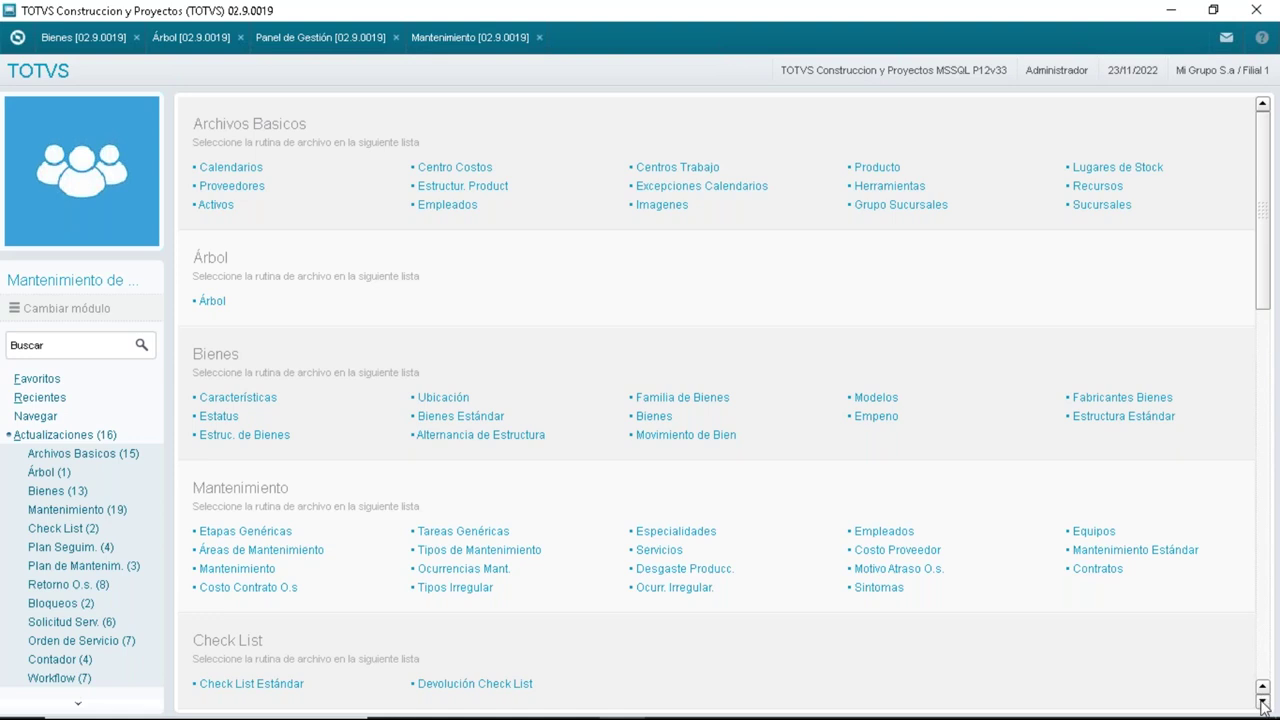
pyautogui.moveTo(1263, 704); pyautogui.dragTo(1263, 704)
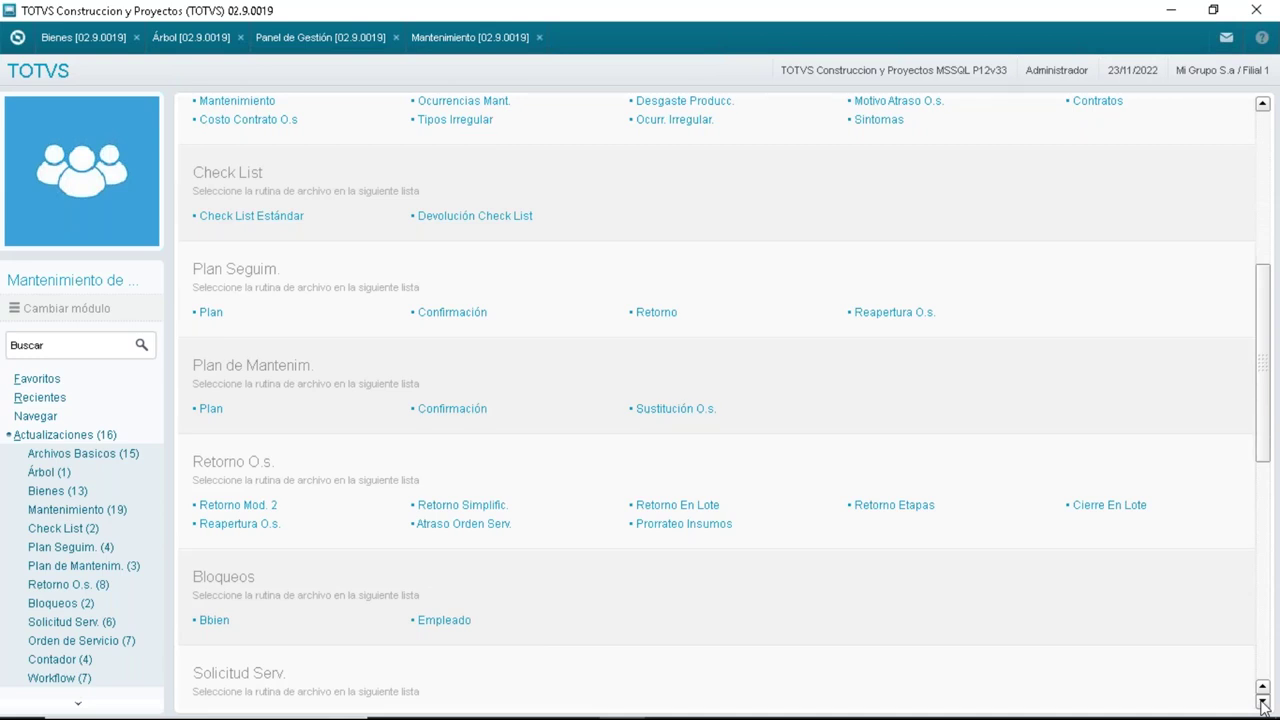
pyautogui.moveTo(1263, 704); pyautogui.dragTo(1263, 704)
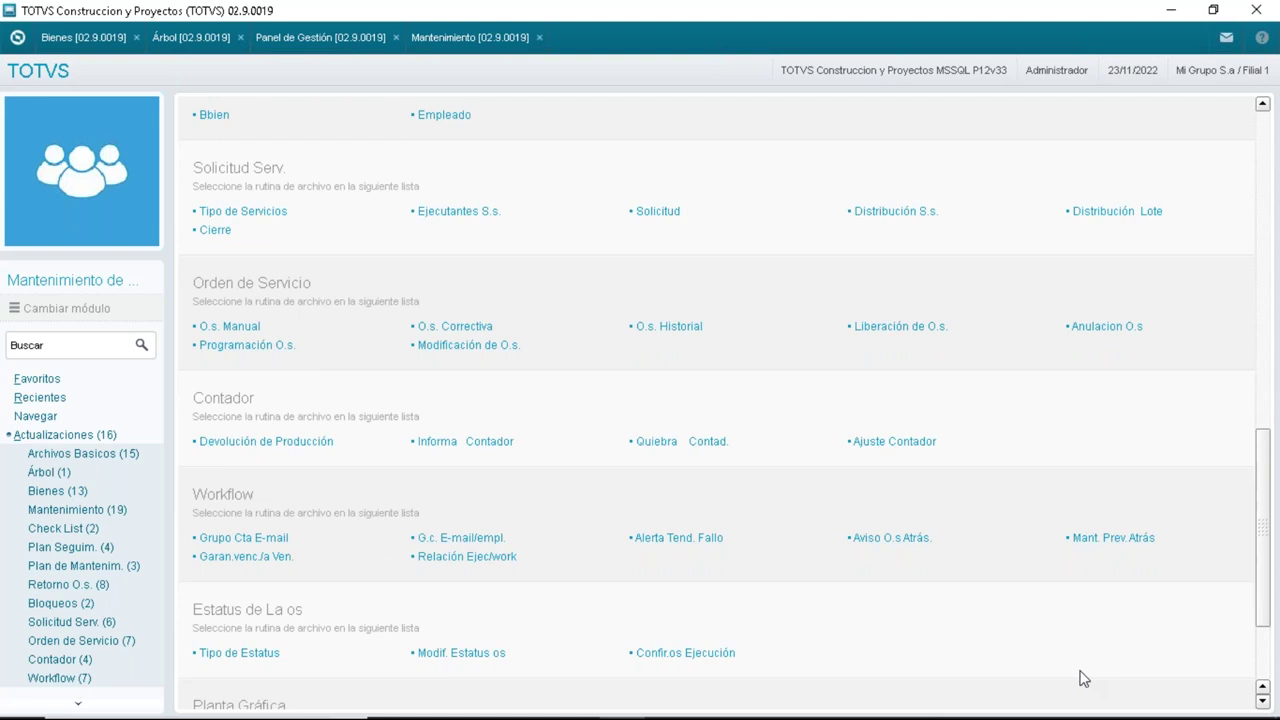
pyautogui.click(247, 561)
pyautogui.click(706, 520)
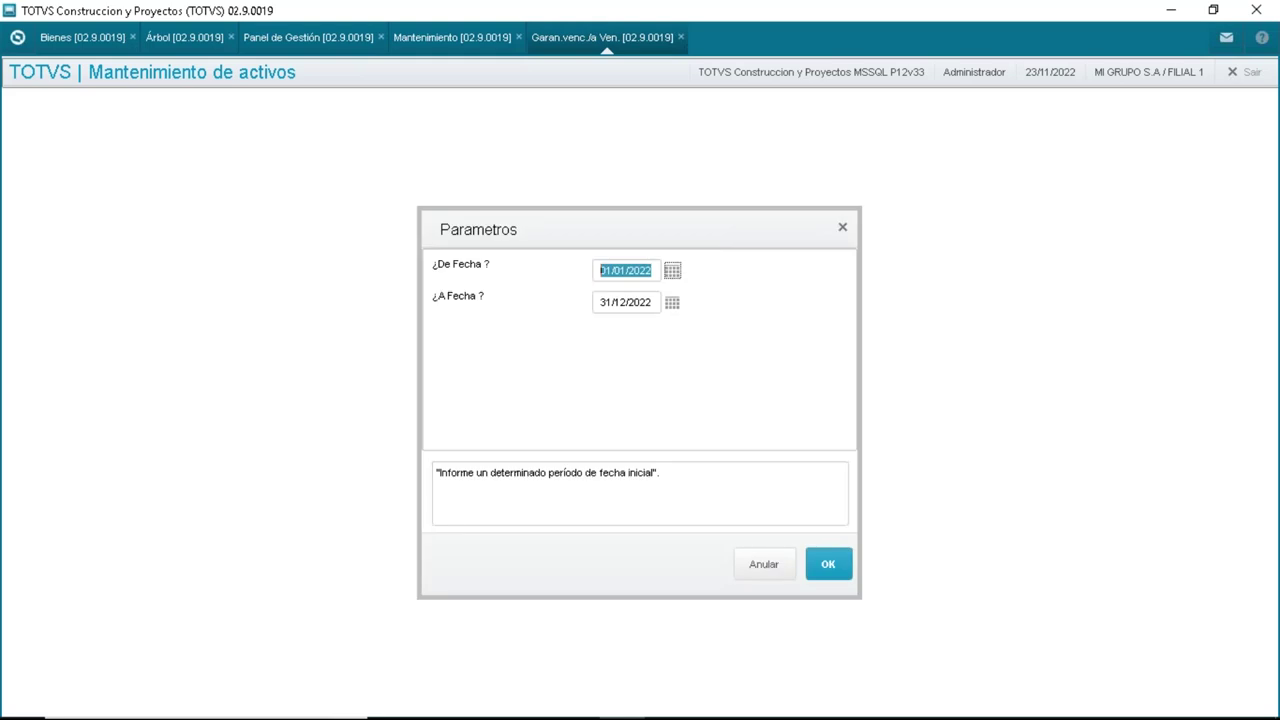
pyautogui.click(828, 564)
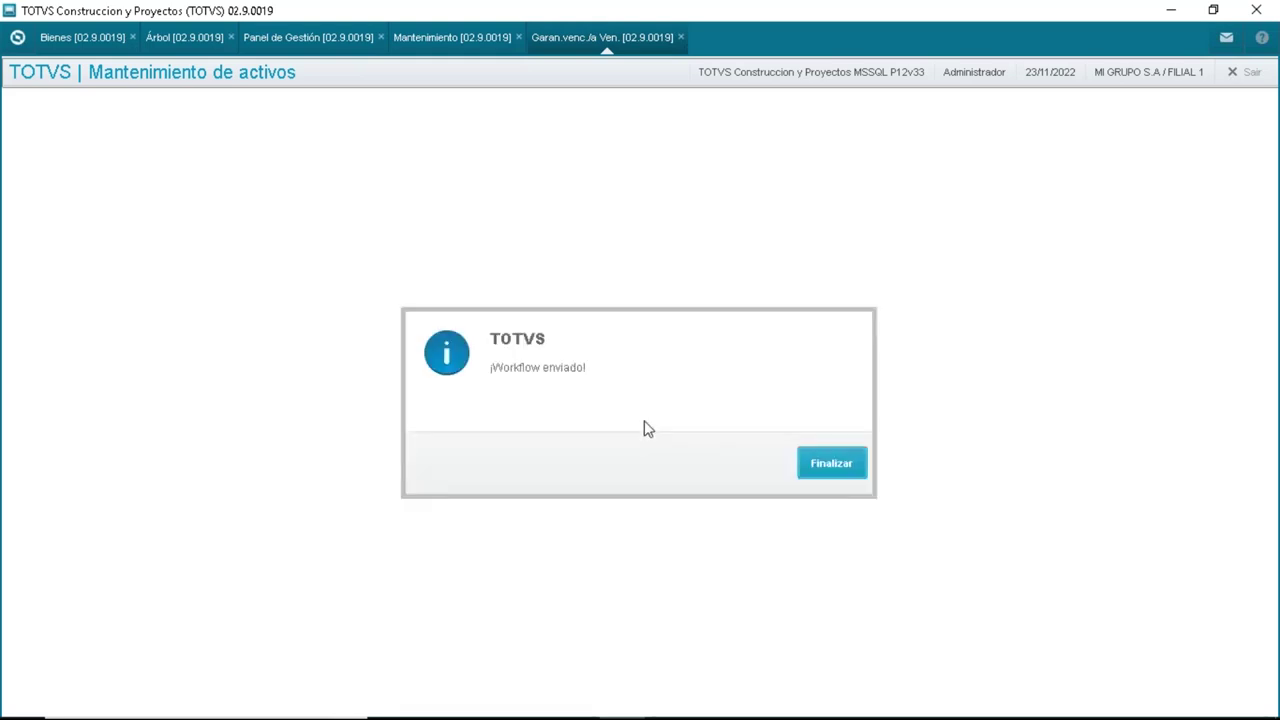
pyautogui.click(838, 465)
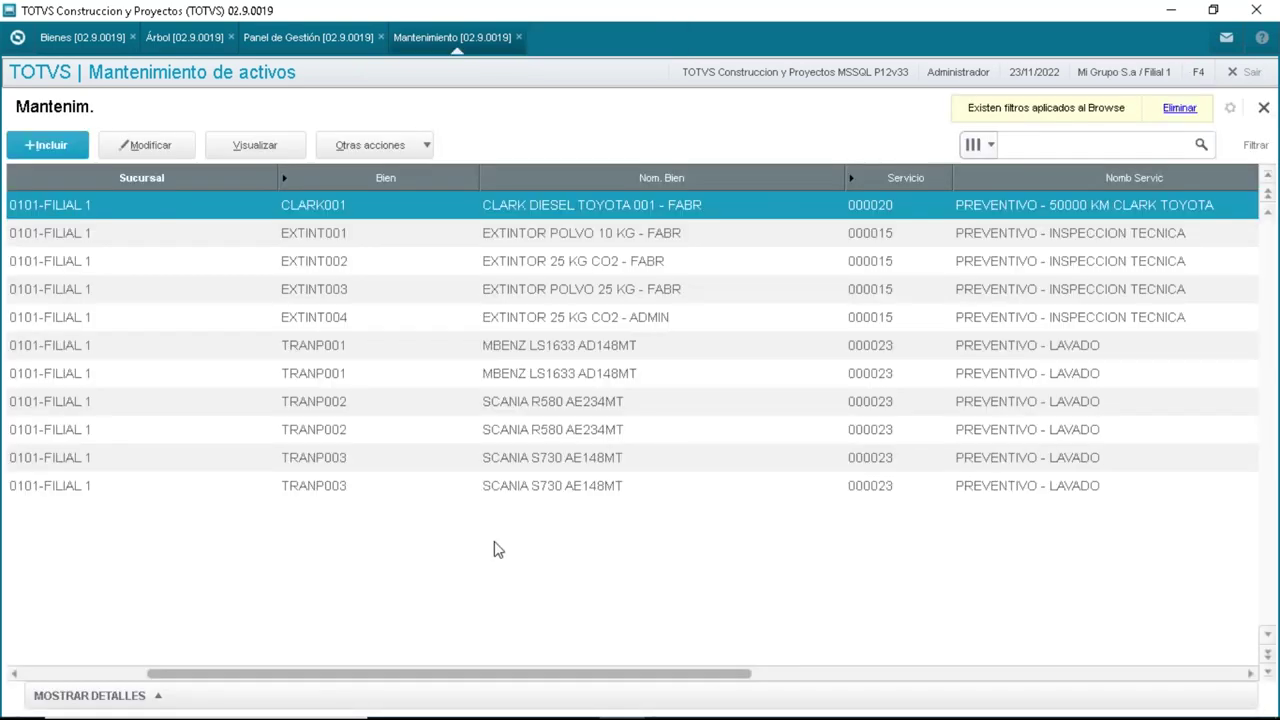
# Switch to Thunderbird and read the newly received "Garantias Vencidas/Por Vencer" message, dismissing its notification
pyautogui.moveTo(556, 690)
pyautogui.click(440, 700)
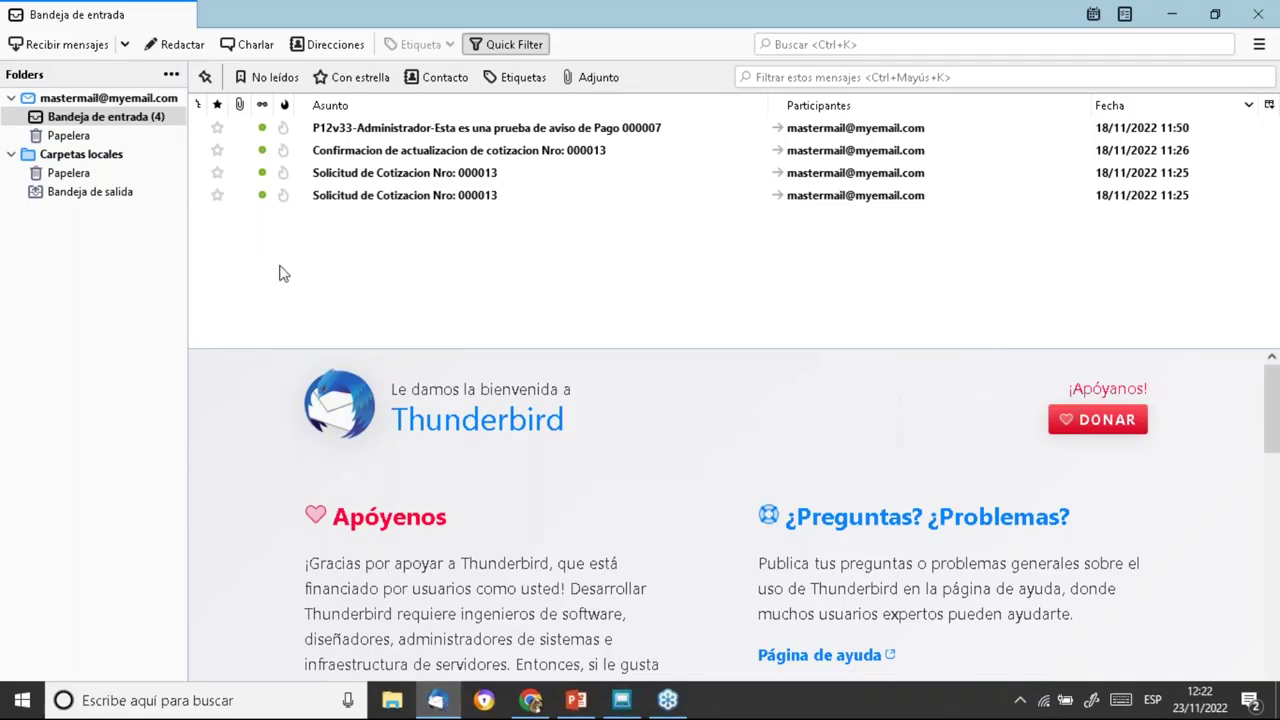
pyautogui.click(128, 100)
pyautogui.click(260, 157)
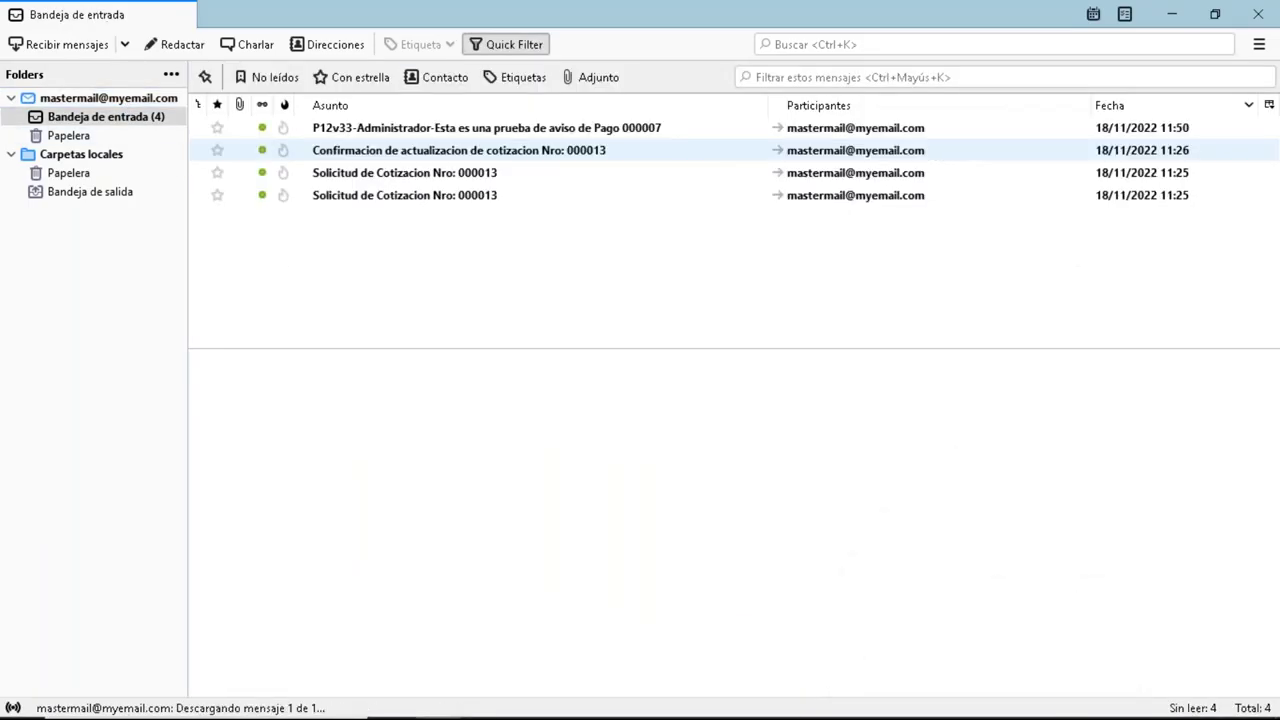
pyautogui.click(940, 636)
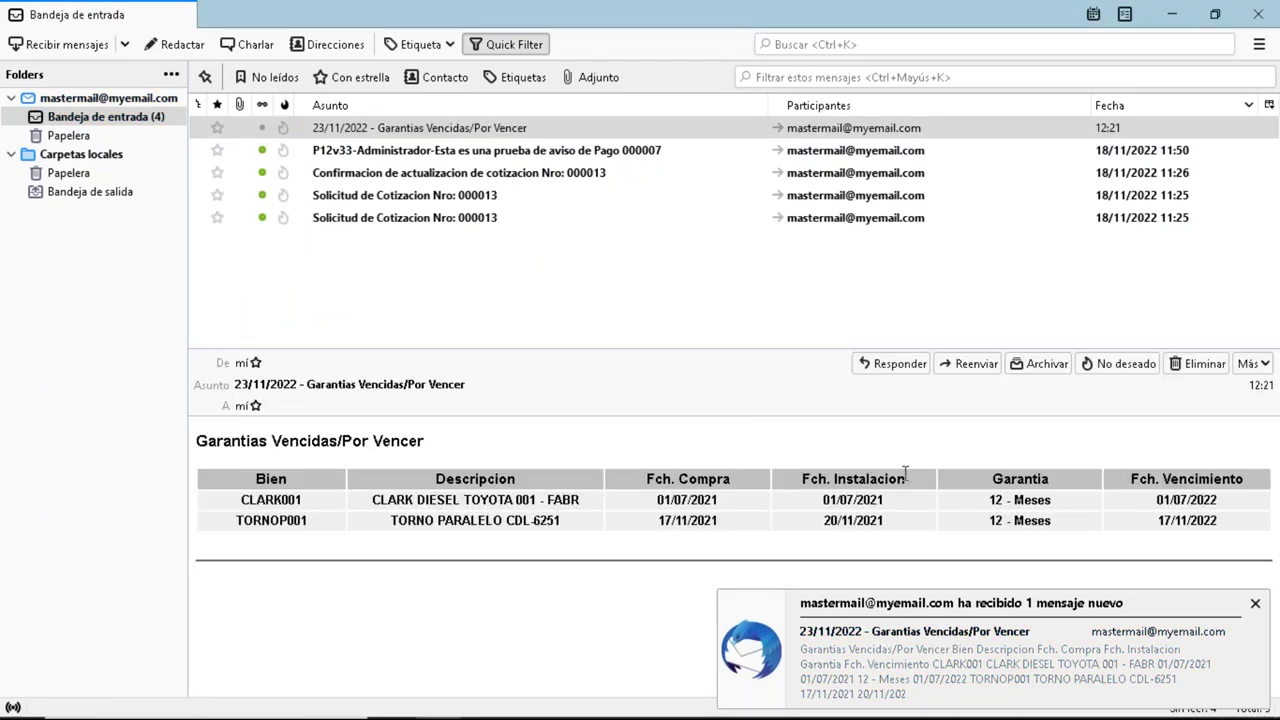
pyautogui.click(1255, 603)
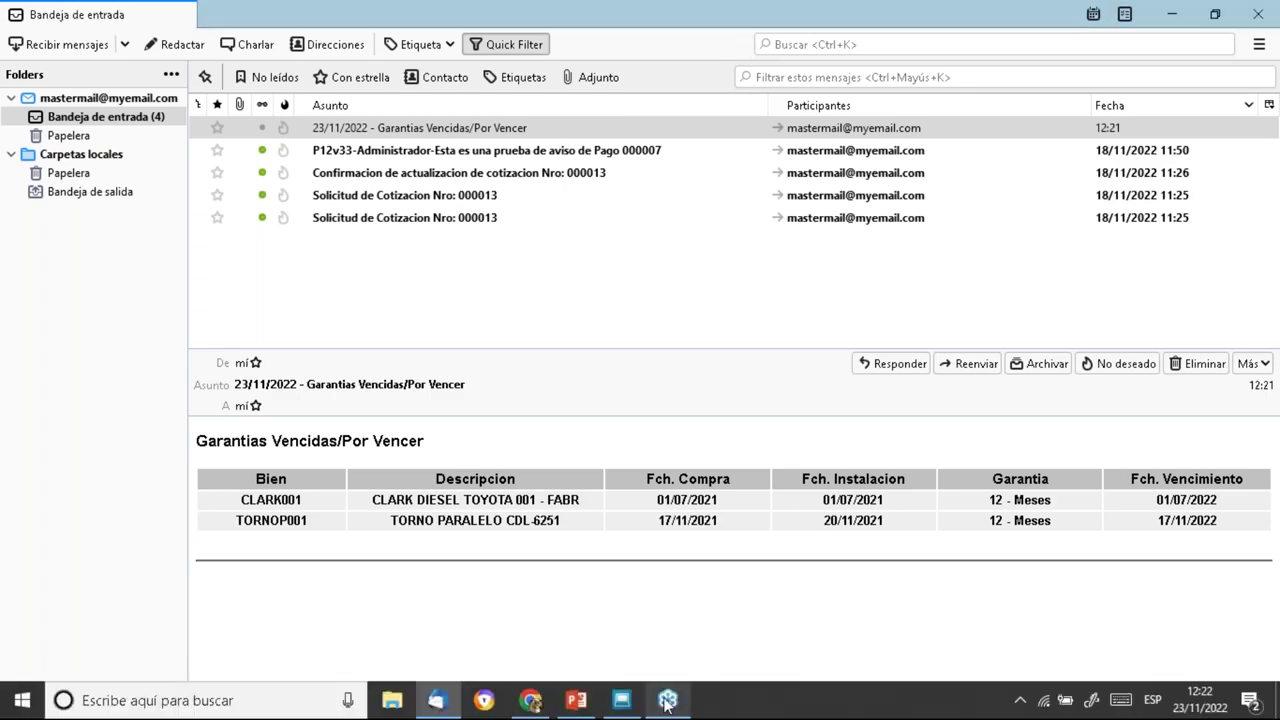
# Return to TOTVS and open the service order scheduling routine, Programación O.s
pyautogui.click(622, 700)
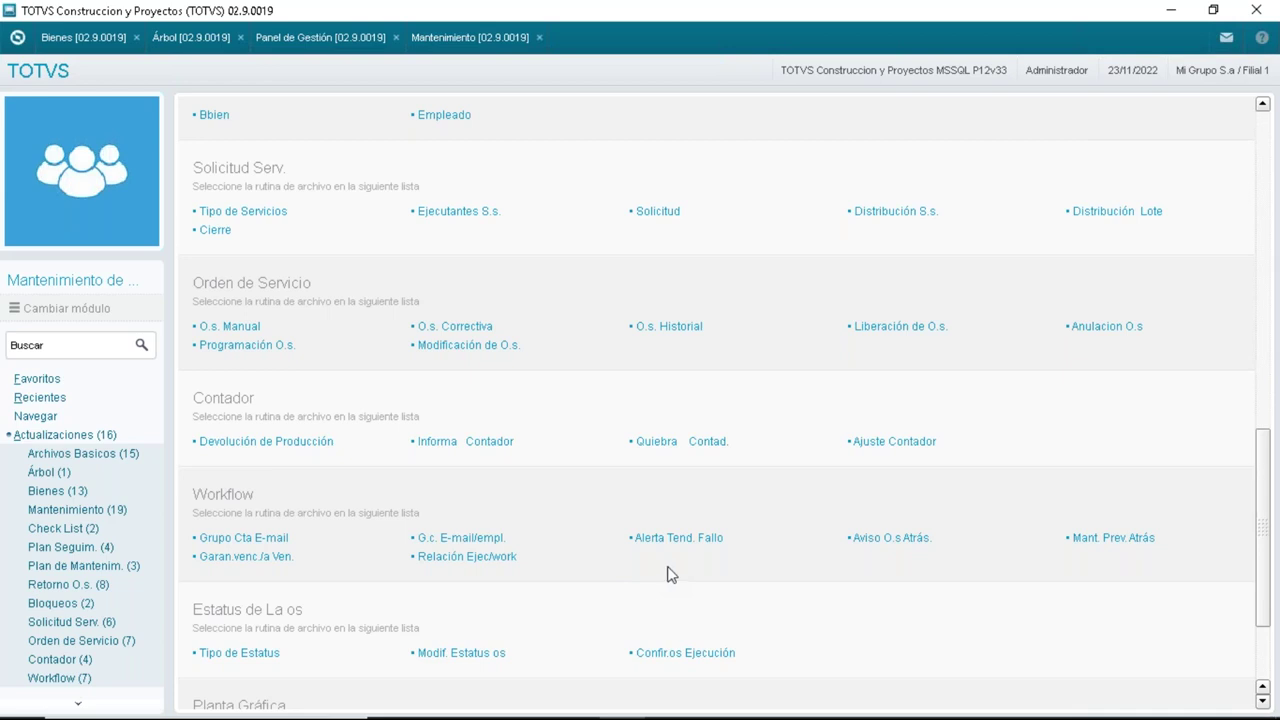
pyautogui.moveTo(1266, 496); pyautogui.dragTo(1254, 328)
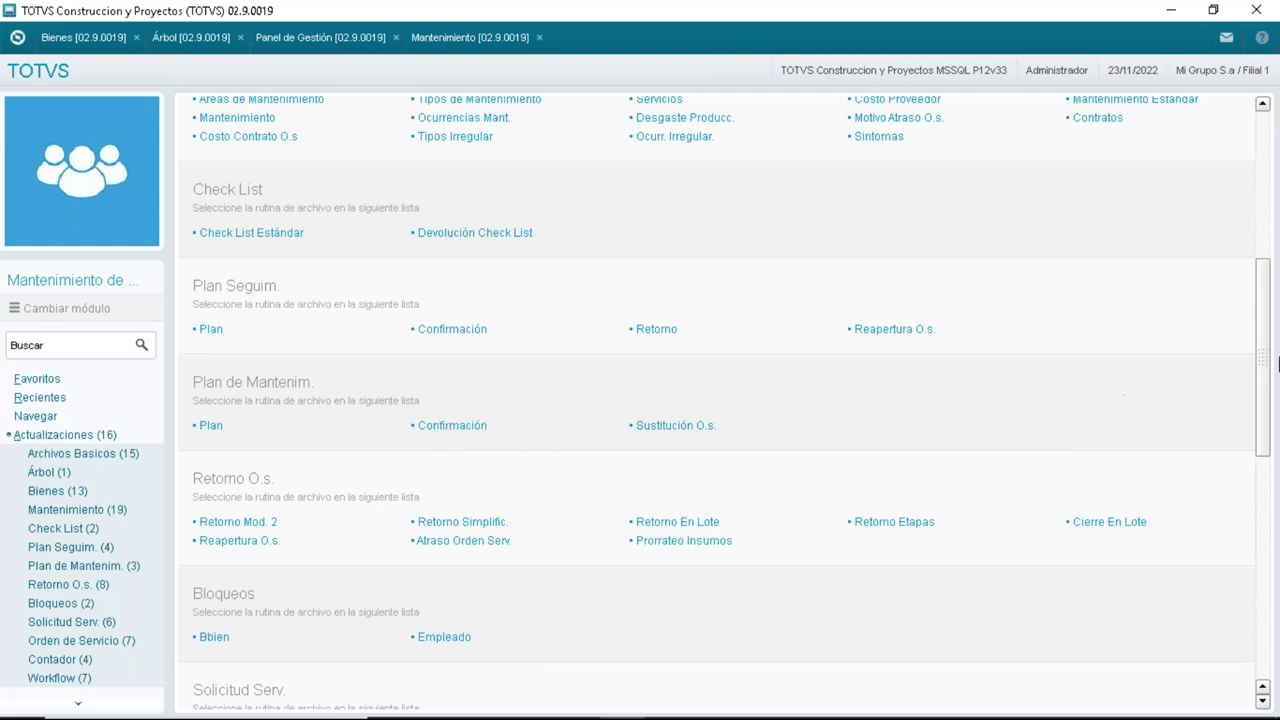
pyautogui.moveTo(1263, 394); pyautogui.dragTo(1269, 523)
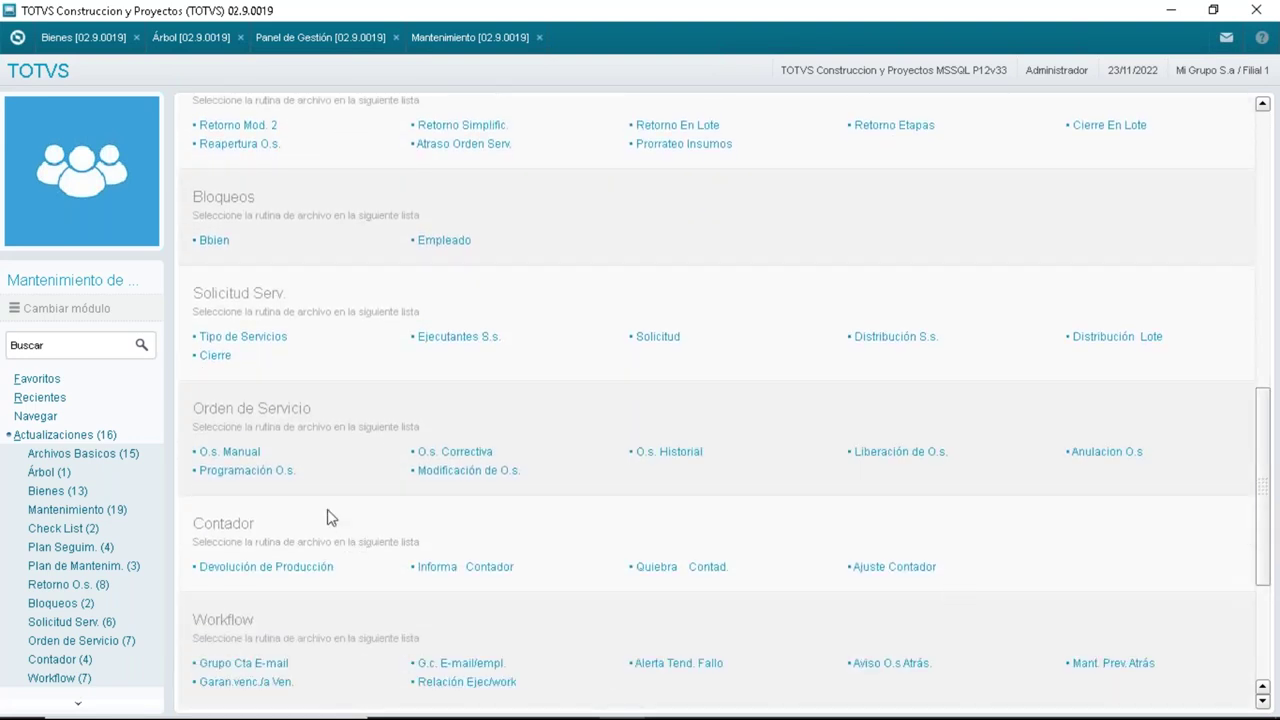
pyautogui.click(276, 474)
pyautogui.click(730, 527)
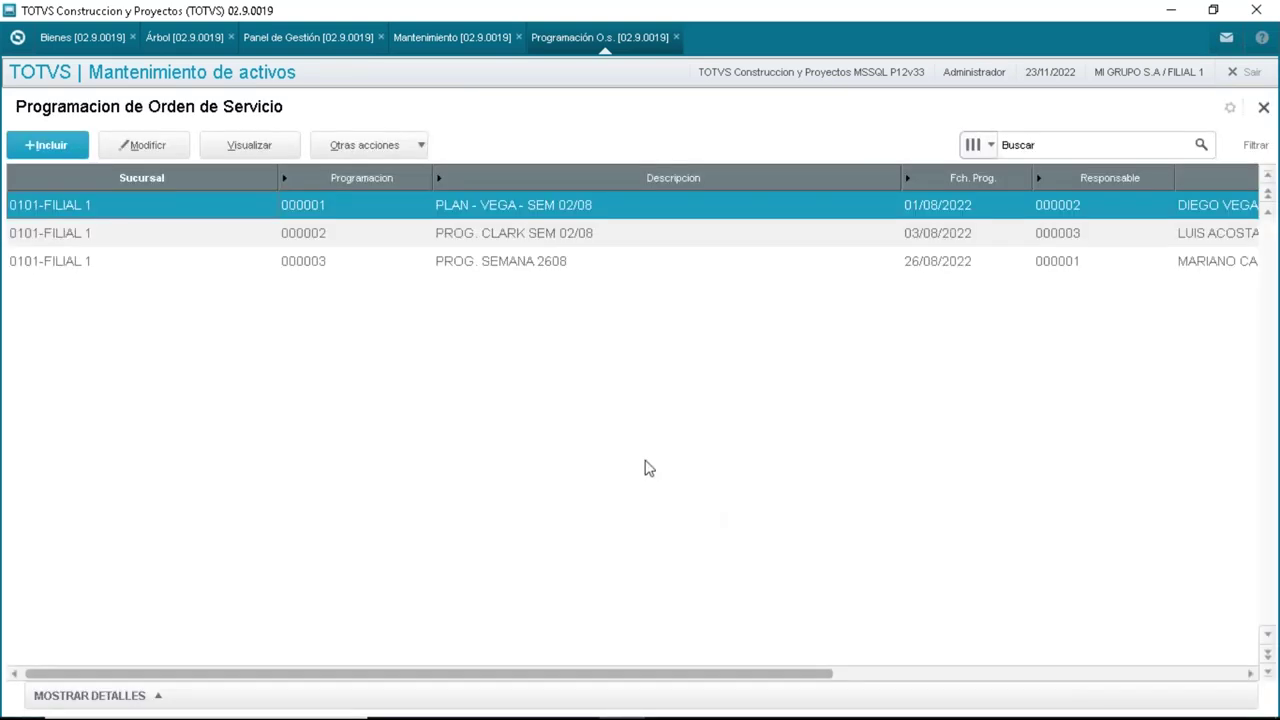
# Create a new service order schedule with the description "PLANIF.SEM 23/11"
pyautogui.click(78, 152)
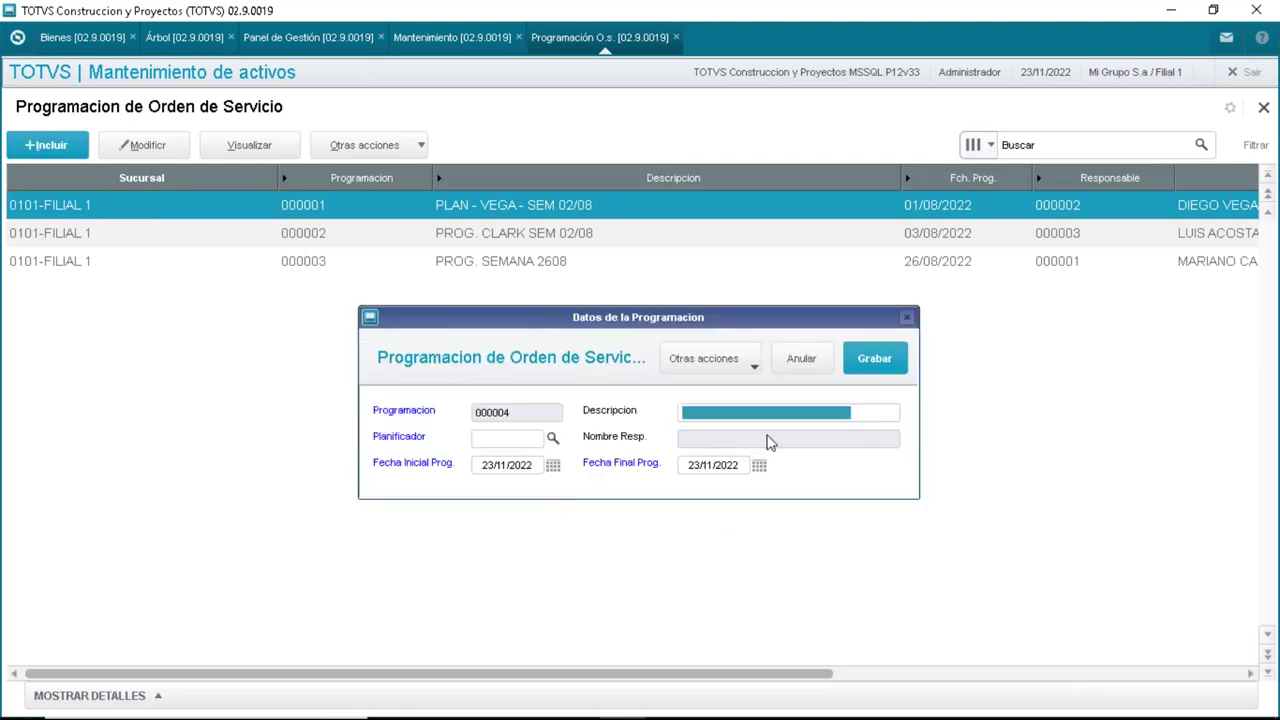
pyautogui.write('P')
pyautogui.write('A')
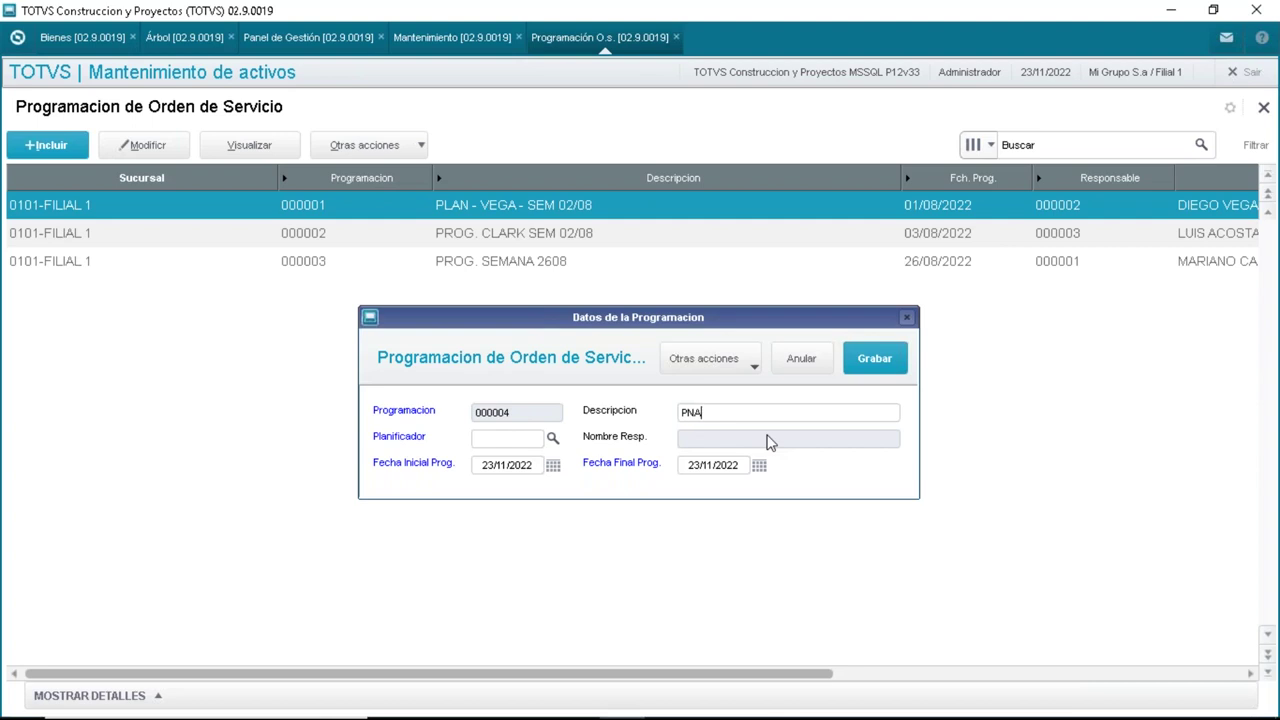
pyautogui.press('BackSpace')
pyautogui.press('BackSpace')
pyautogui.write('LANIF.SEM 23/11')
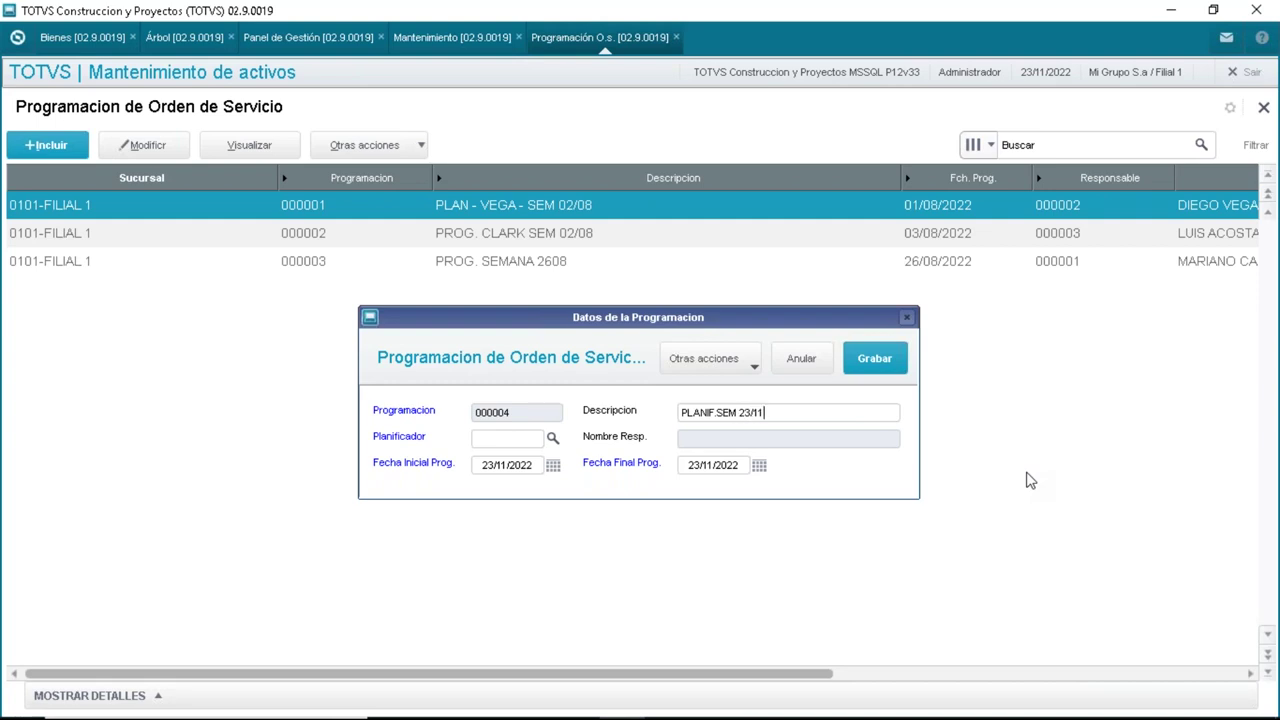
# Assign the electrician as planner, set the final schedule date to 30/11/2022, and save the schedule header
pyautogui.click(555, 438)
pyautogui.click(555, 440)
pyautogui.doubleClick(508, 336)
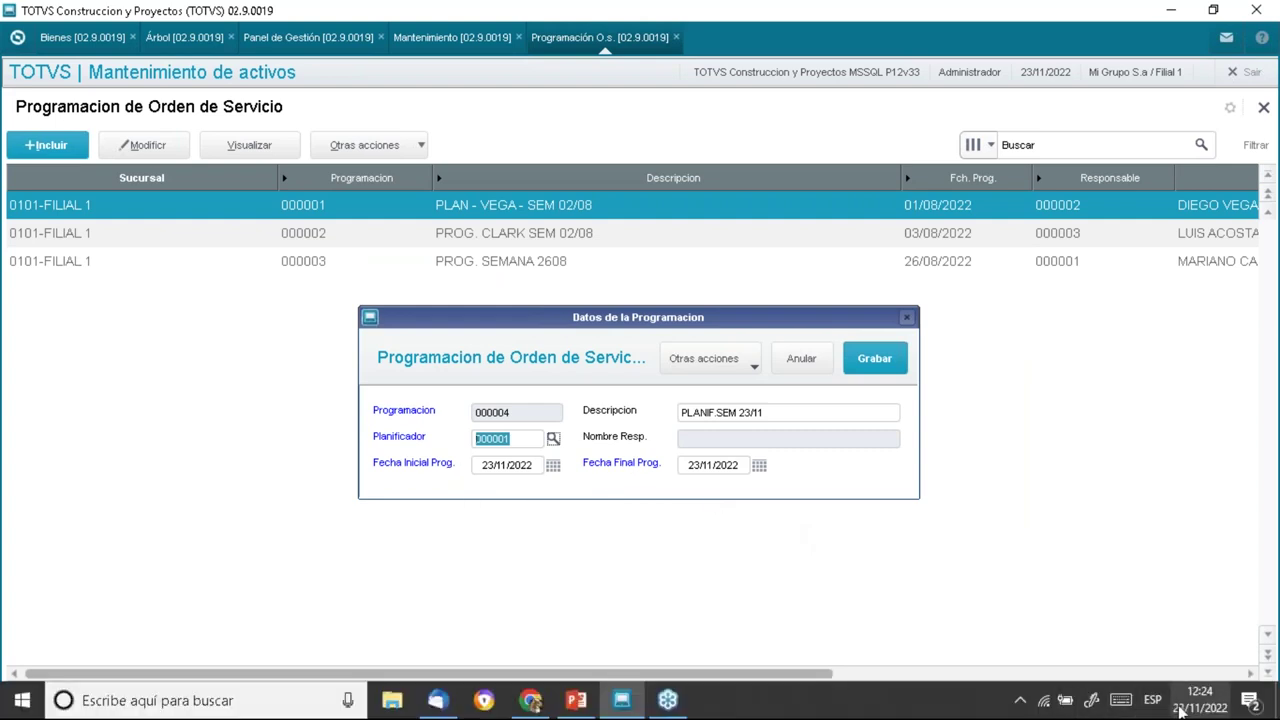
pyautogui.moveTo(1192, 710)
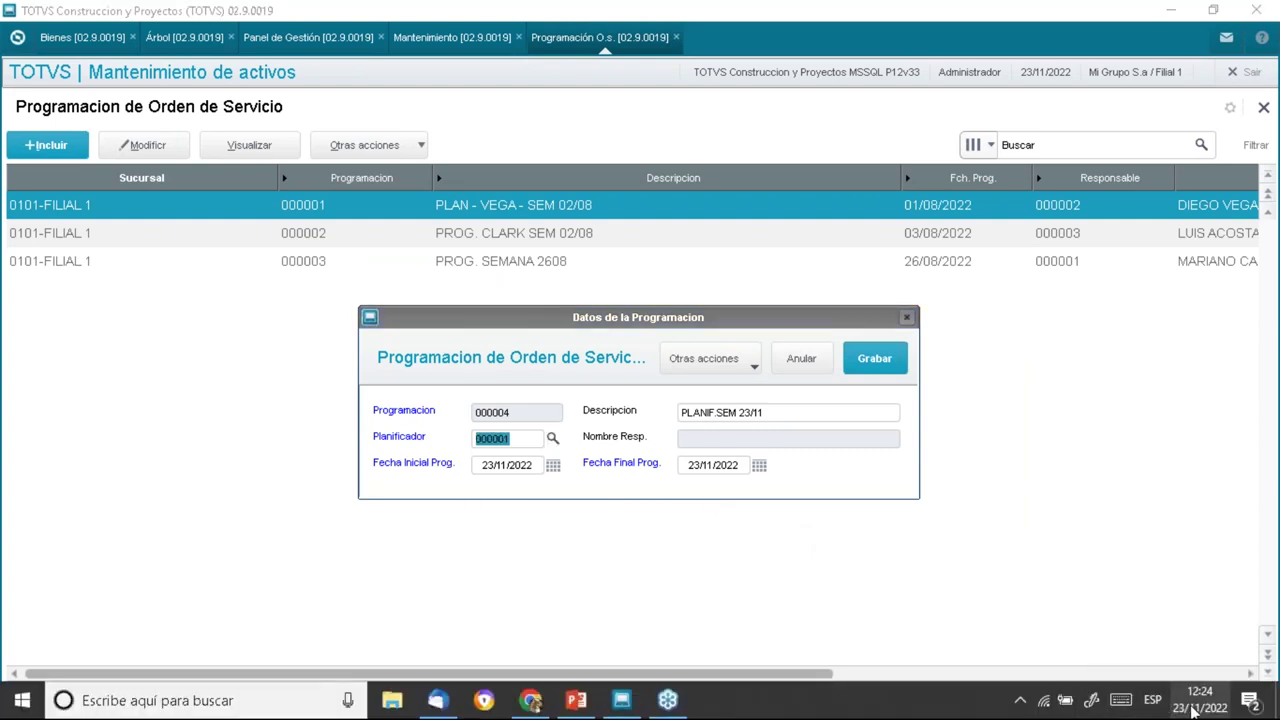
pyautogui.click(688, 467)
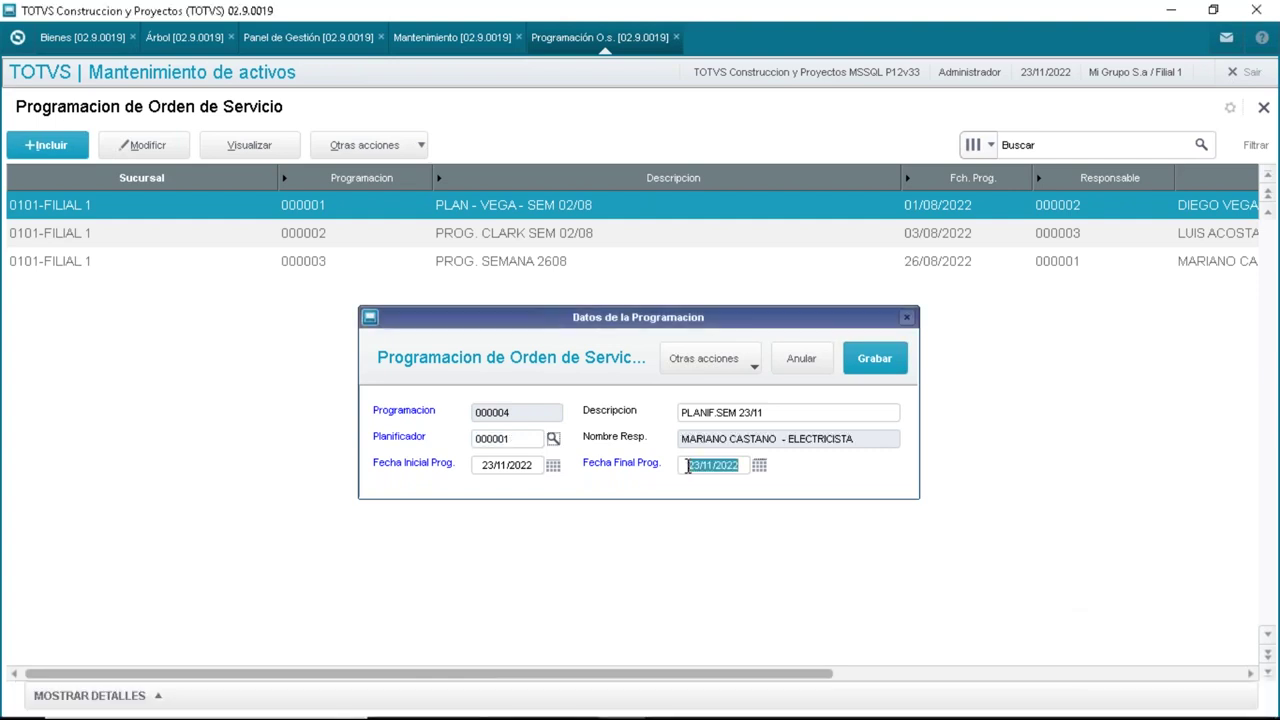
pyautogui.write('30')
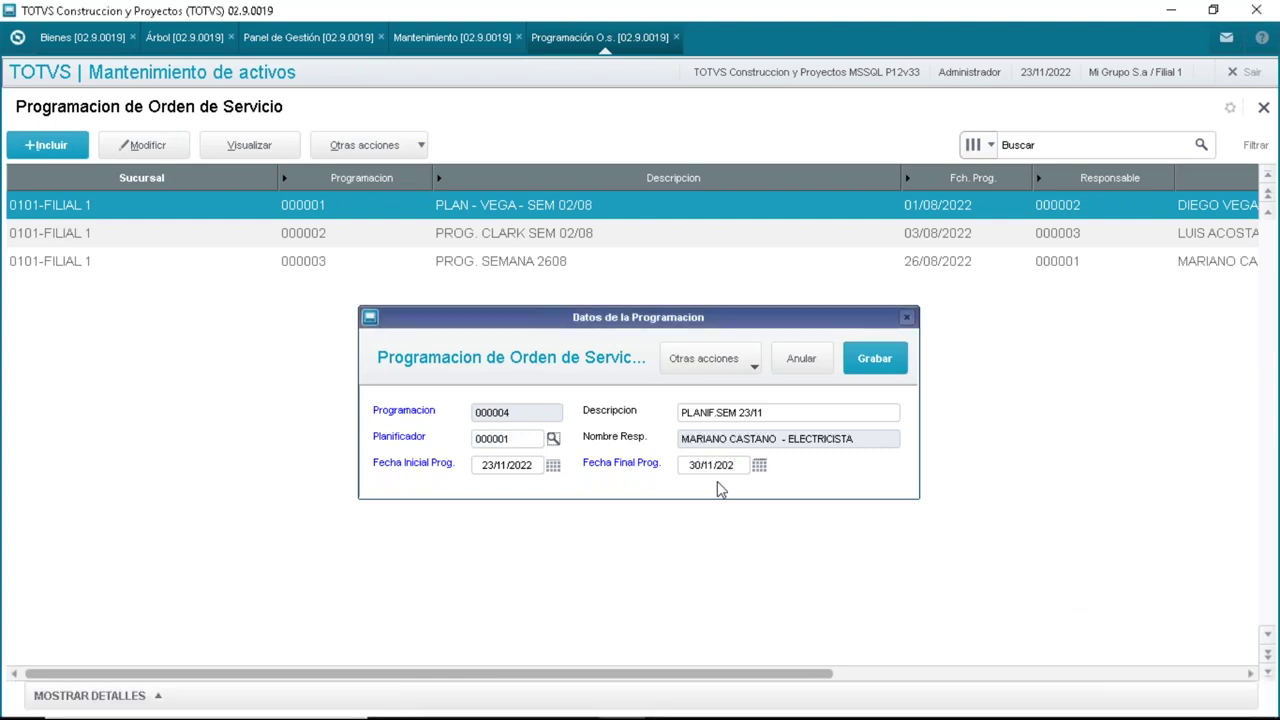
pyautogui.click(874, 358)
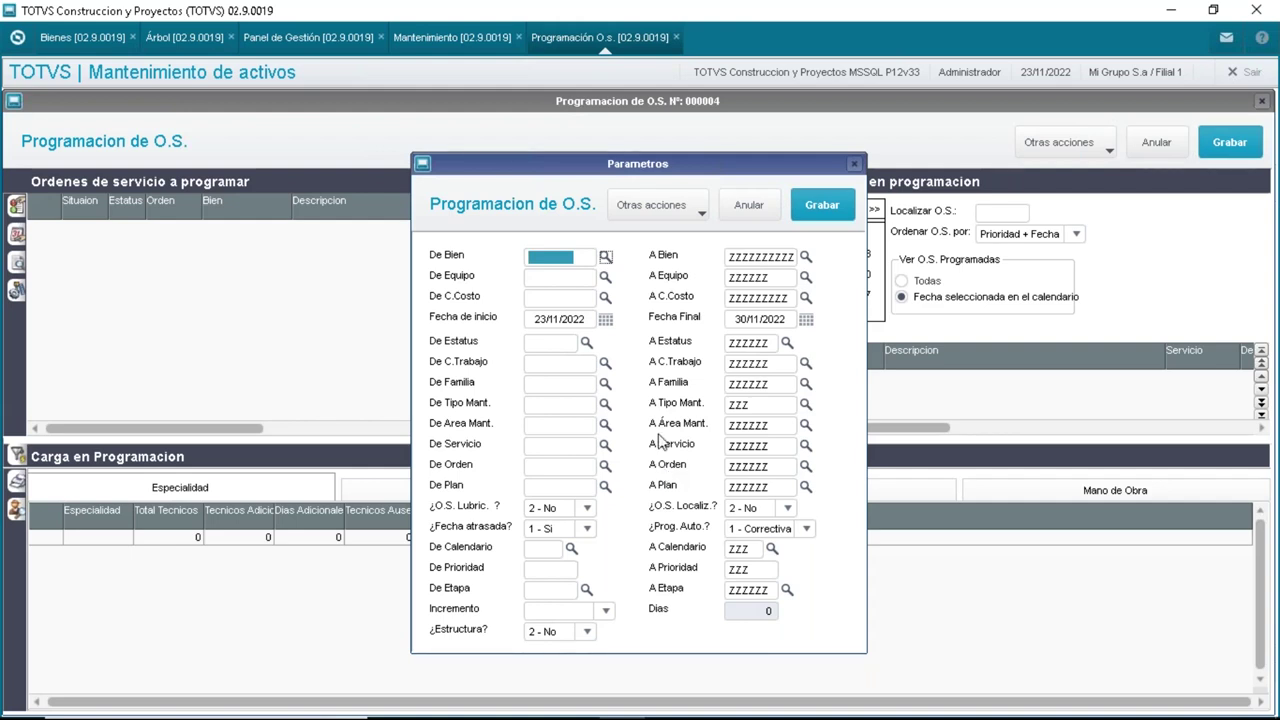
# Review the asset, cost center, work center and priority filters in the scheduling parameters and accept them with their default values
pyautogui.click(559, 277)
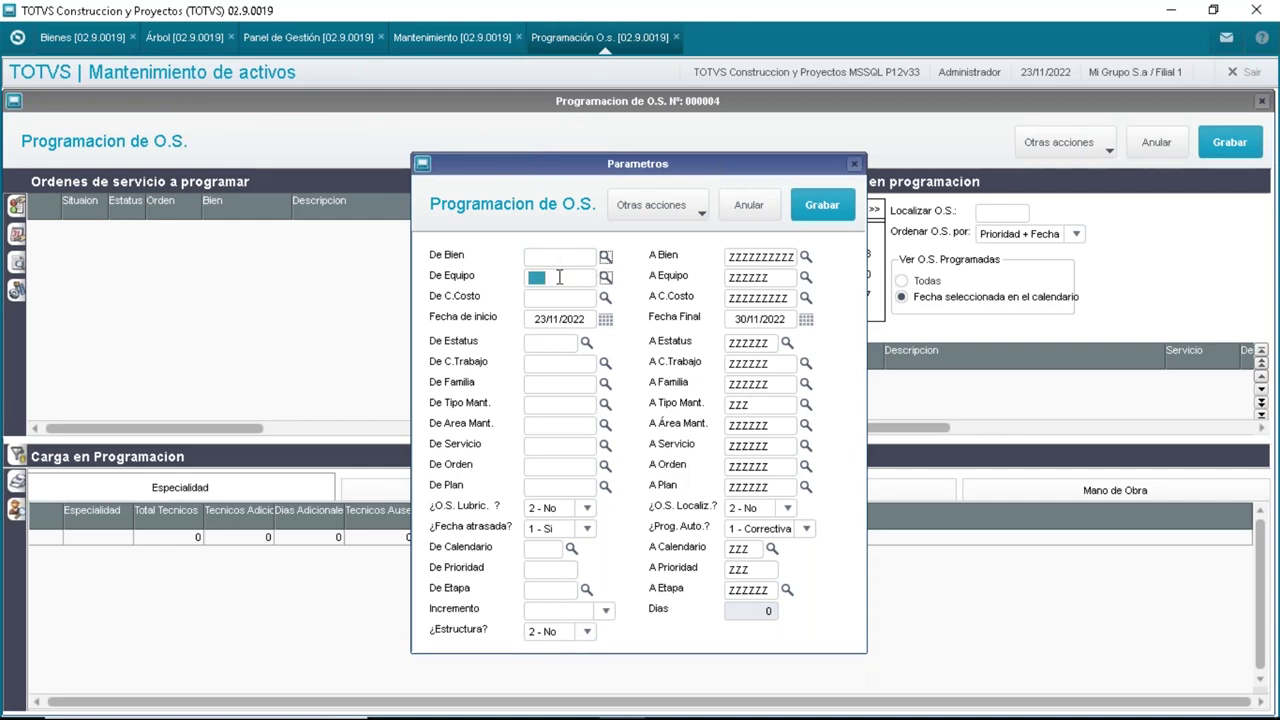
pyautogui.click(557, 300)
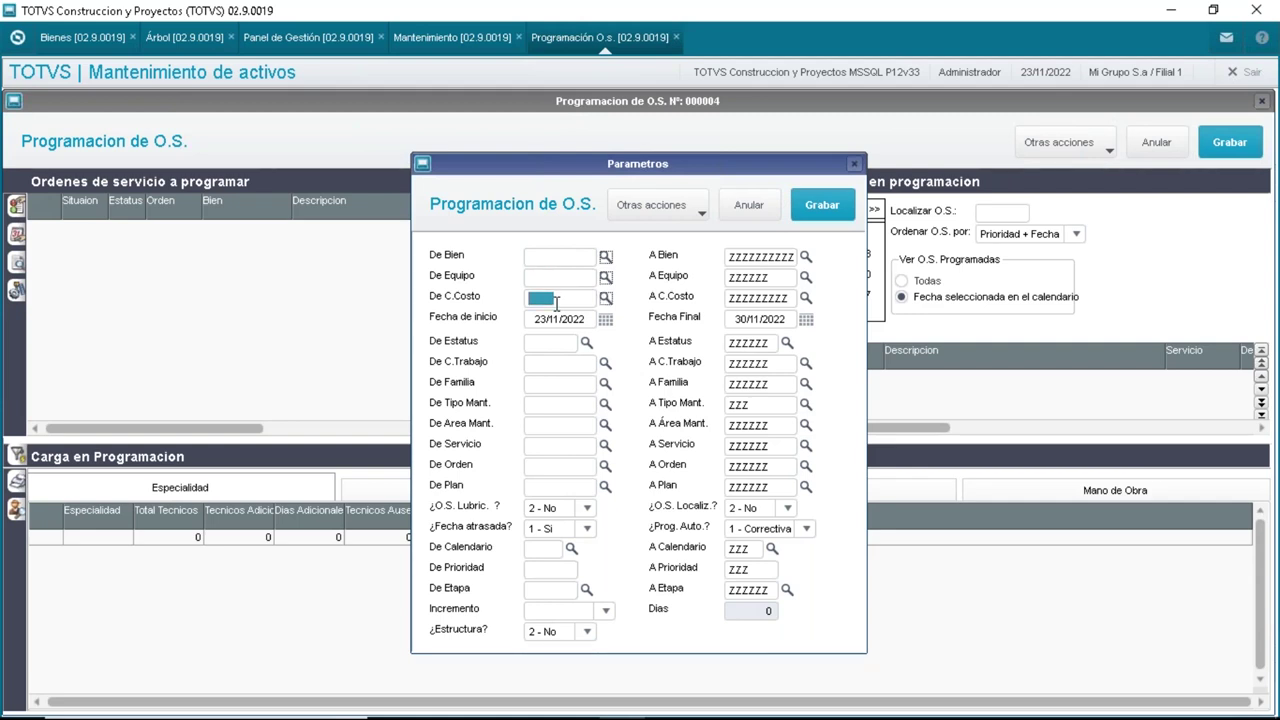
pyautogui.click(543, 366)
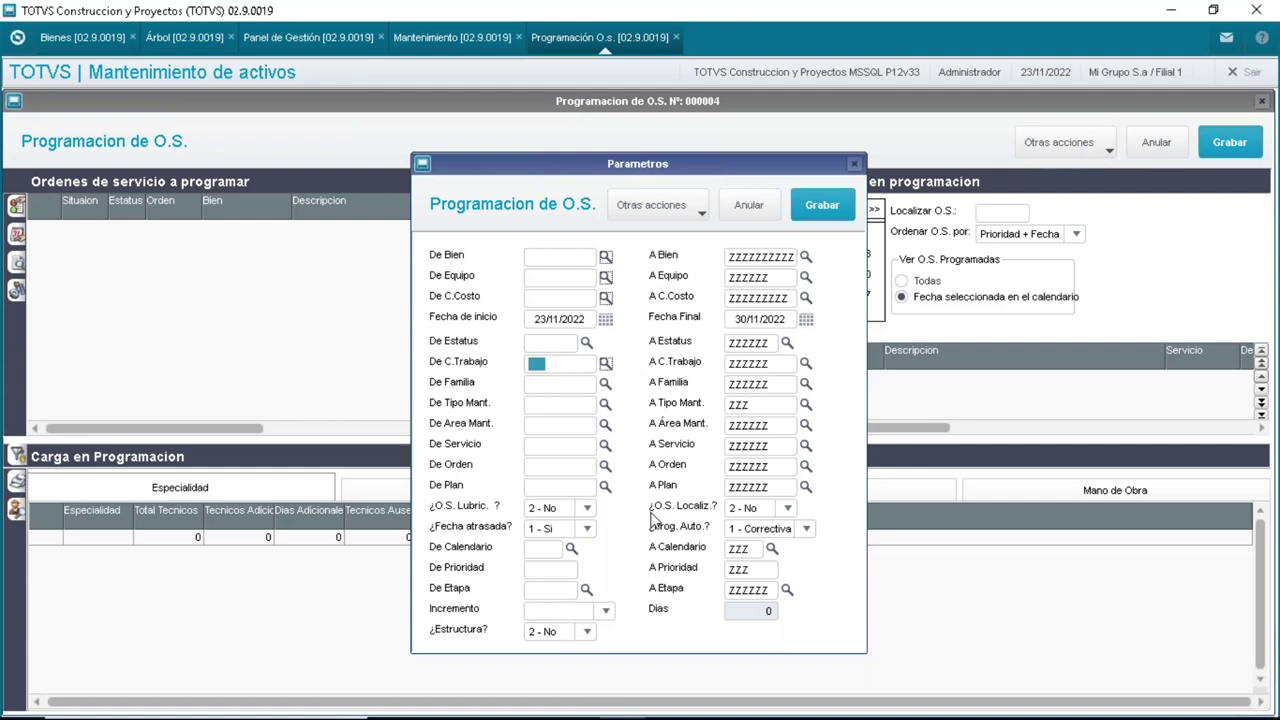
pyautogui.click(549, 571)
pyautogui.click(825, 207)
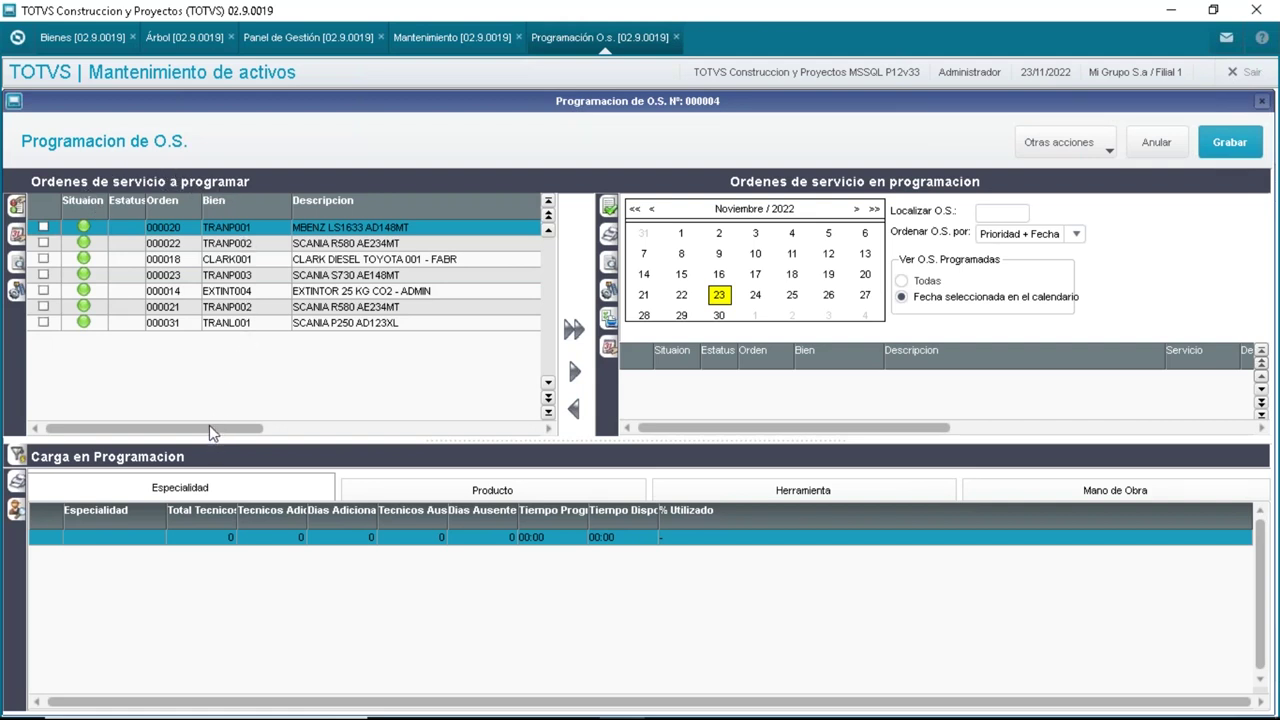
# Check the services and planned dates of the pending orders and schedule the first two, for TRANP001 and TRANP002, on 23/11/2022
pyautogui.moveTo(209, 425); pyautogui.dragTo(398, 420)
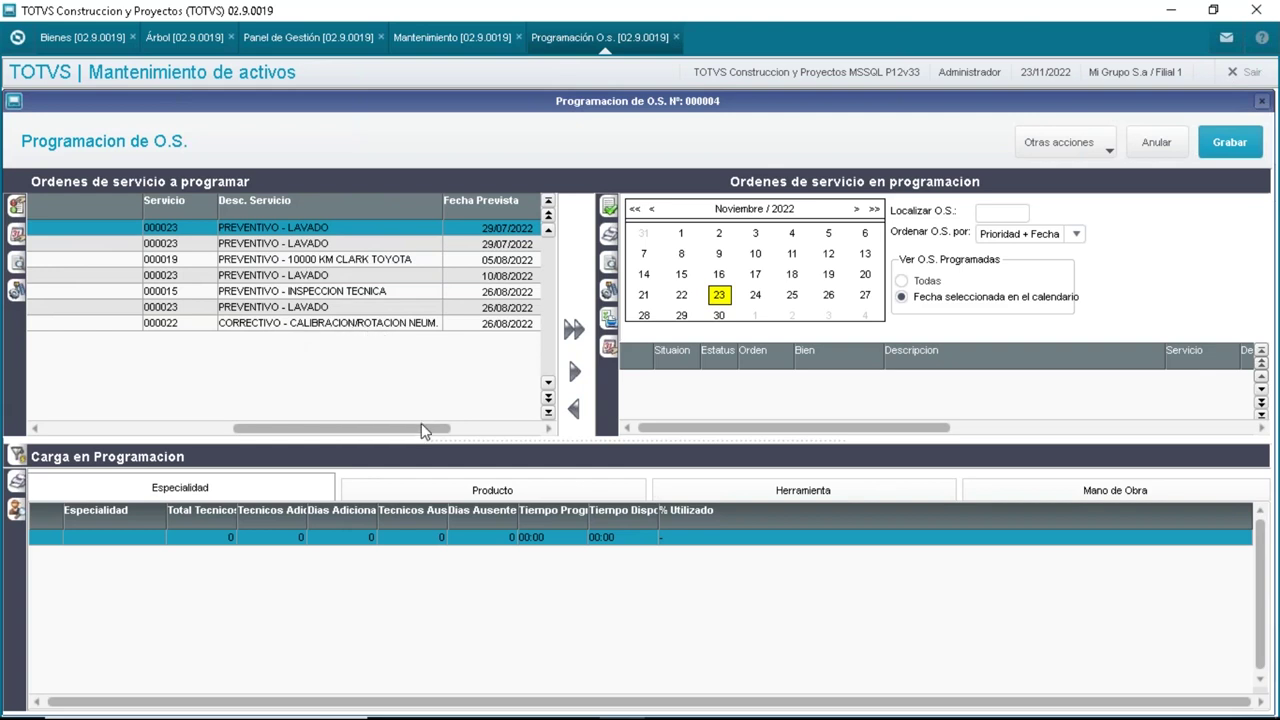
pyautogui.moveTo(421, 428); pyautogui.dragTo(90, 452)
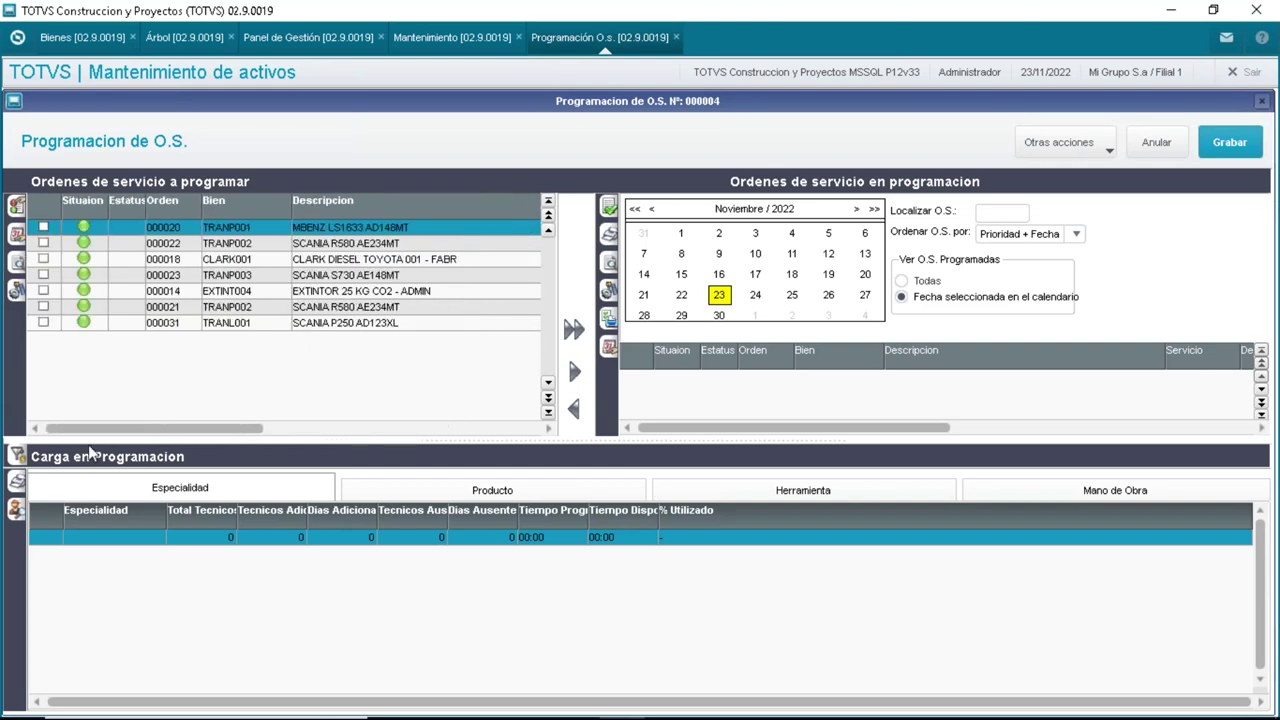
pyautogui.click(43, 228)
pyautogui.click(43, 243)
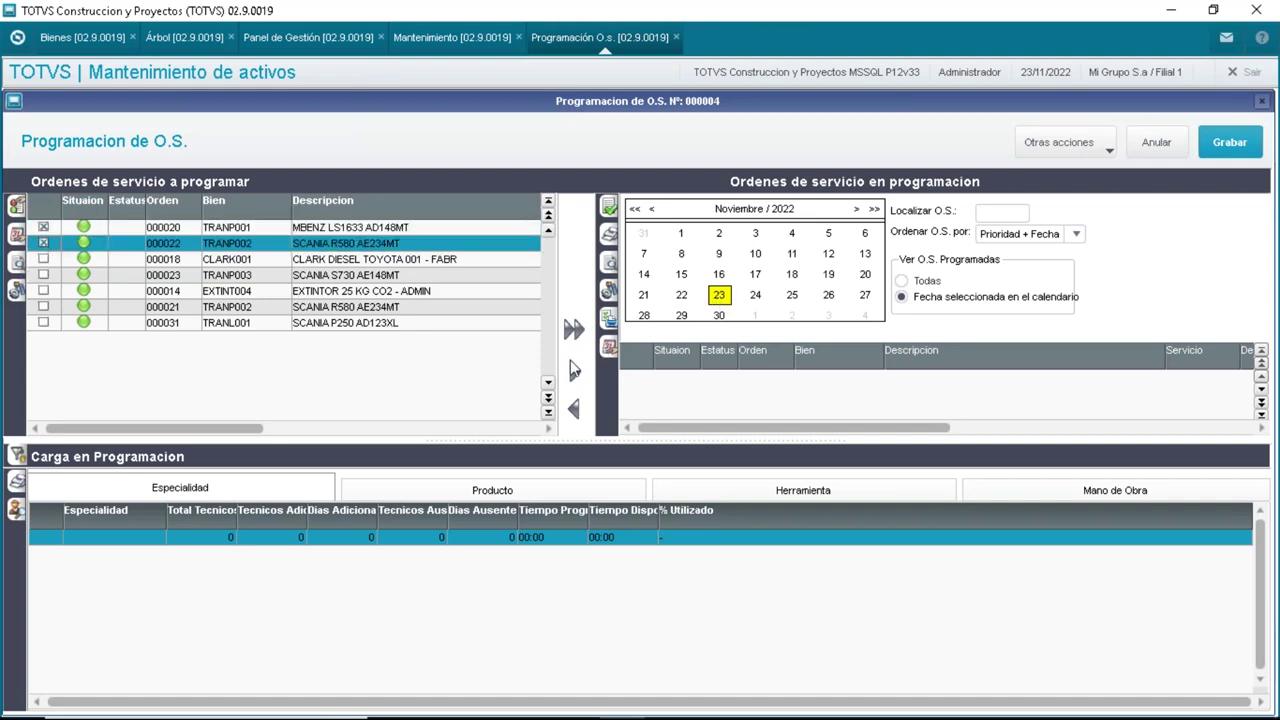
pyautogui.click(574, 371)
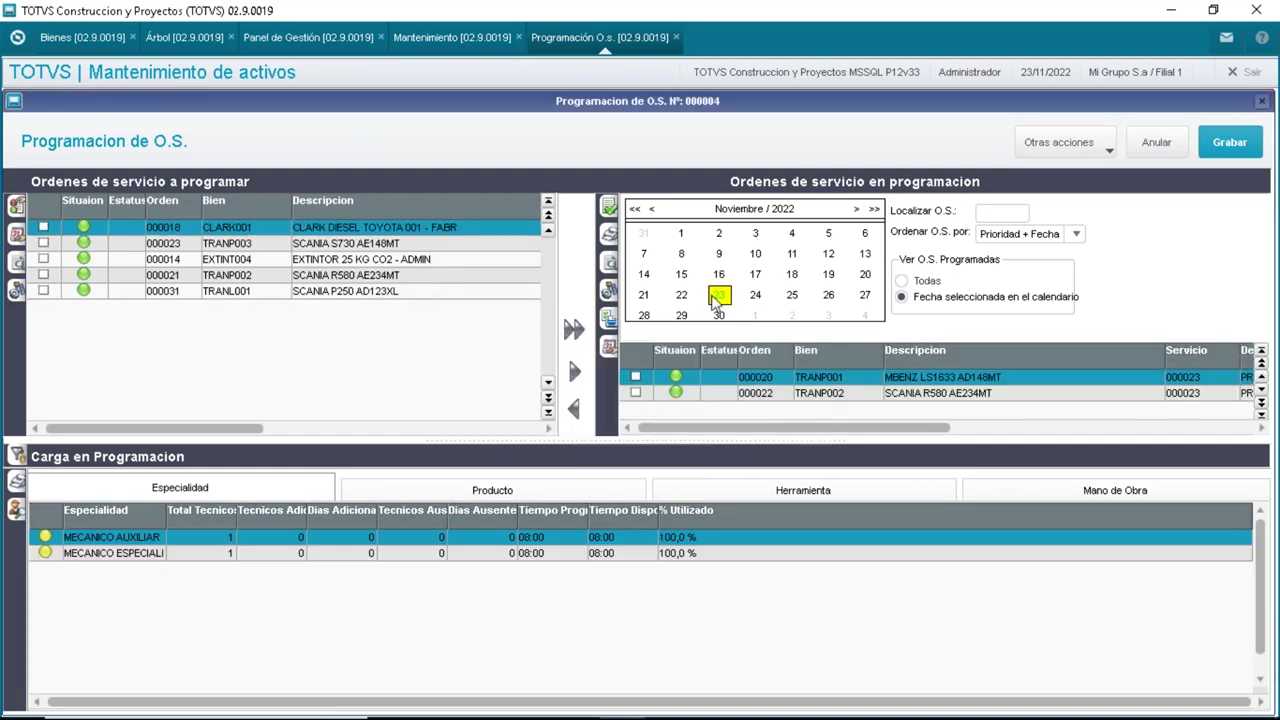
# Print the scheduled TRANP001 service order with the Basica model, using server printing and vertical orientation
pyautogui.click(610, 240)
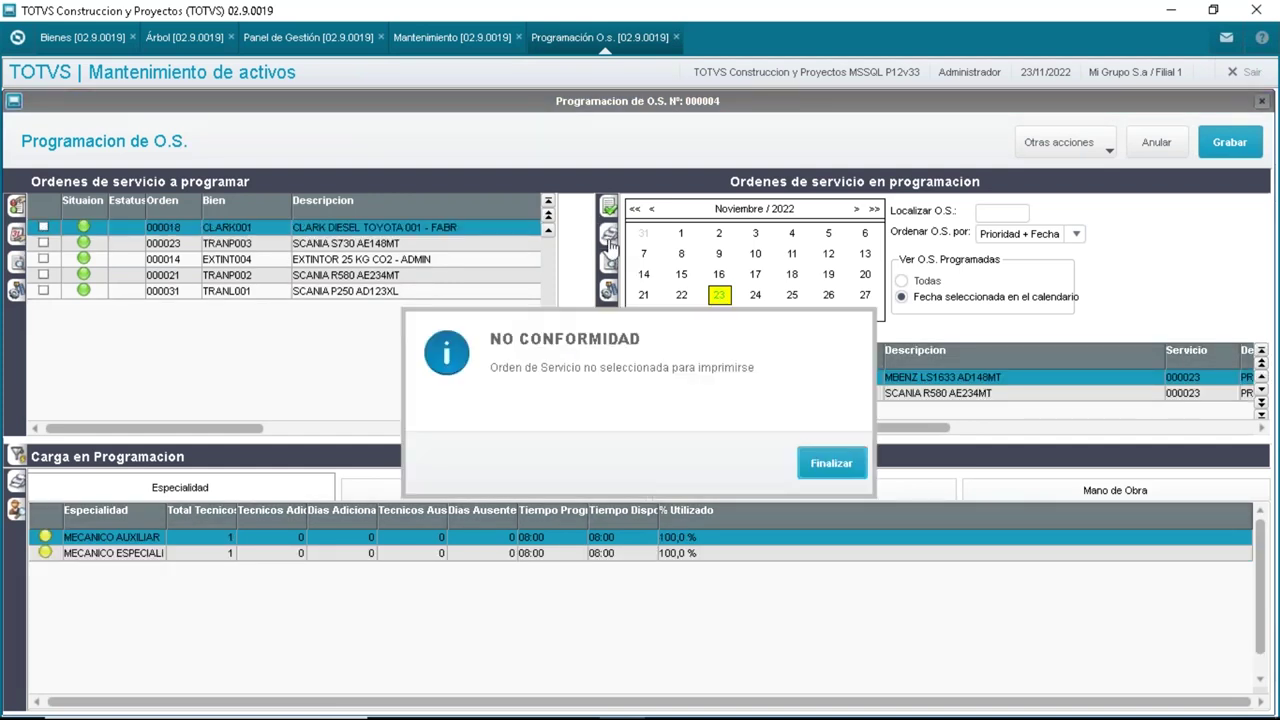
pyautogui.click(820, 464)
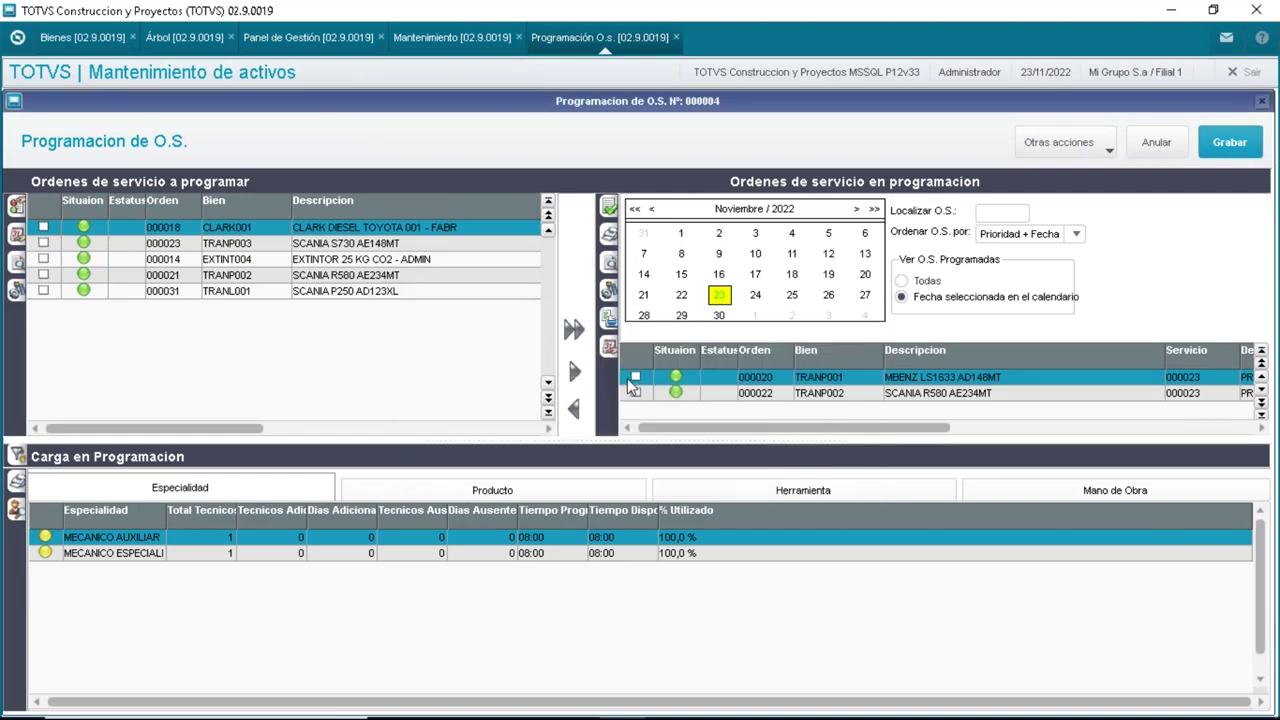
pyautogui.click(636, 378)
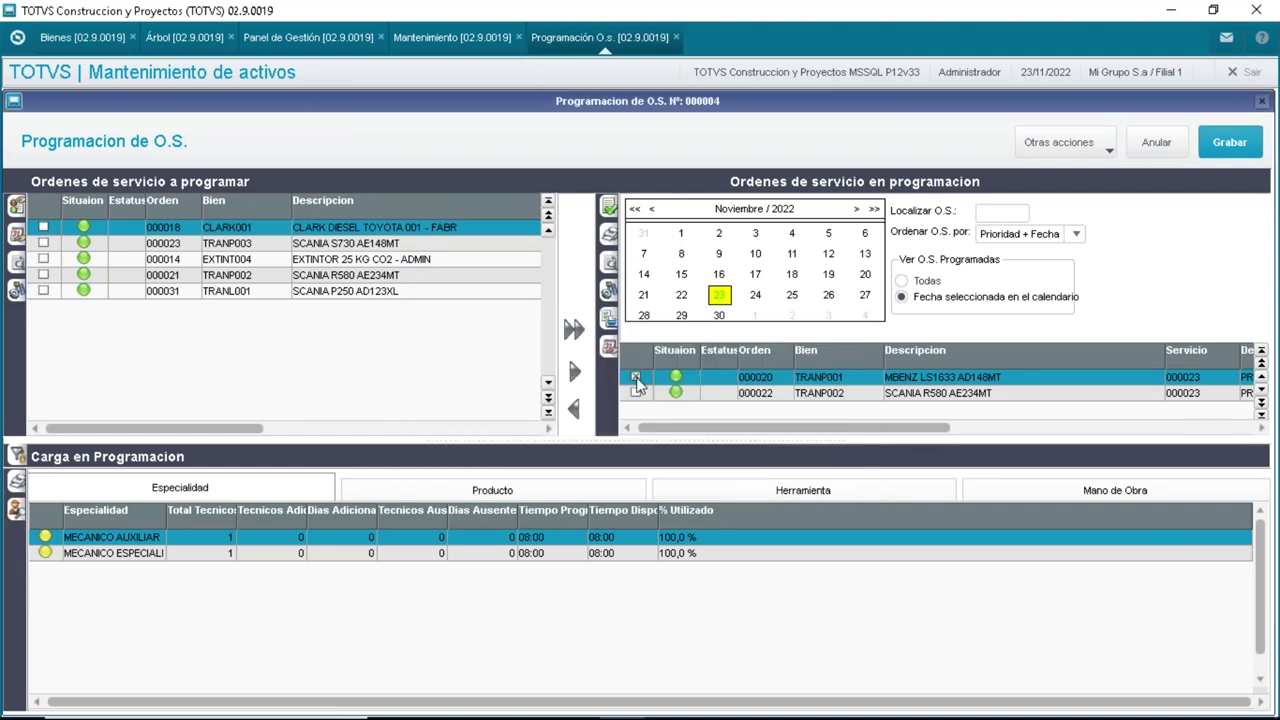
pyautogui.click(610, 240)
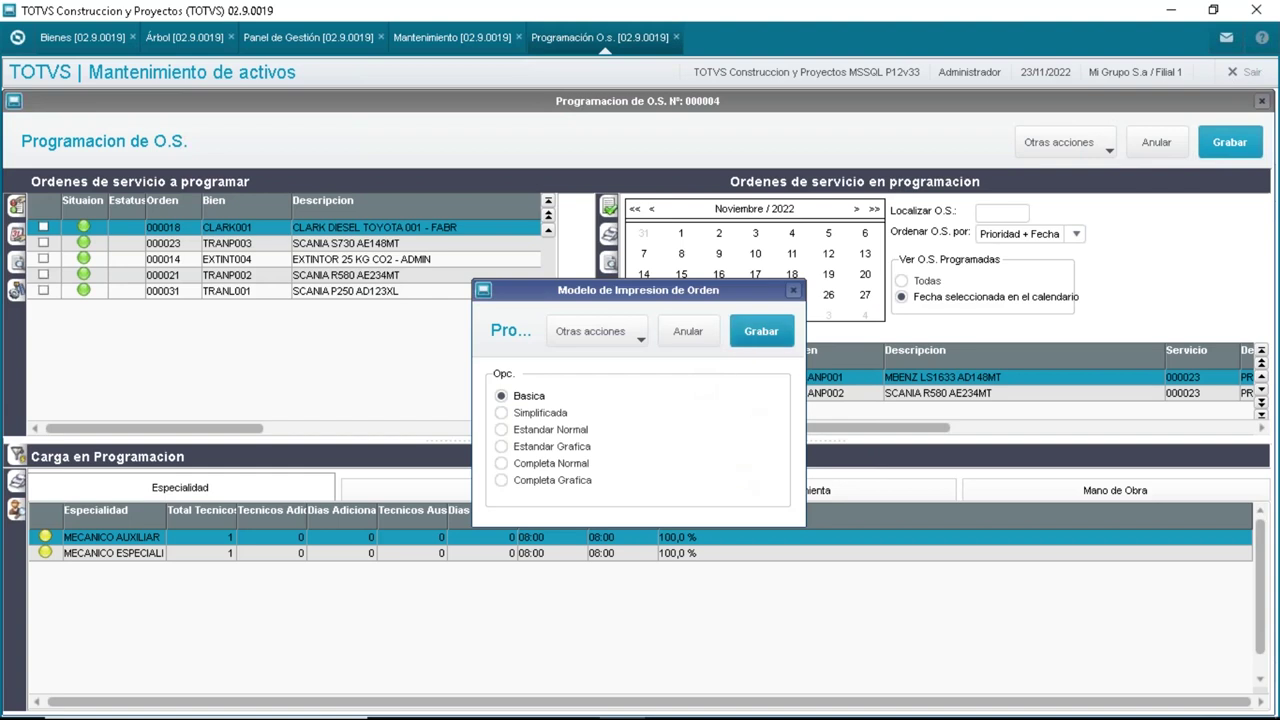
pyautogui.click(760, 332)
pyautogui.moveTo(535, 705)
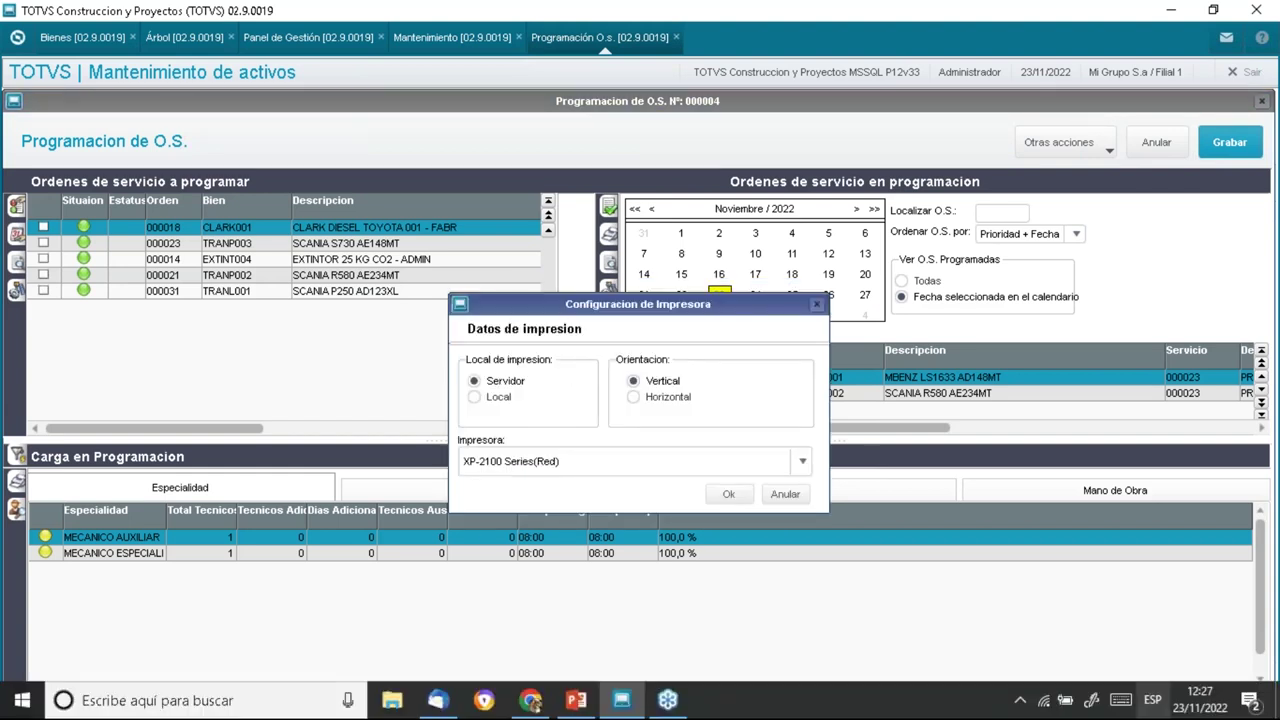
pyautogui.click(728, 494)
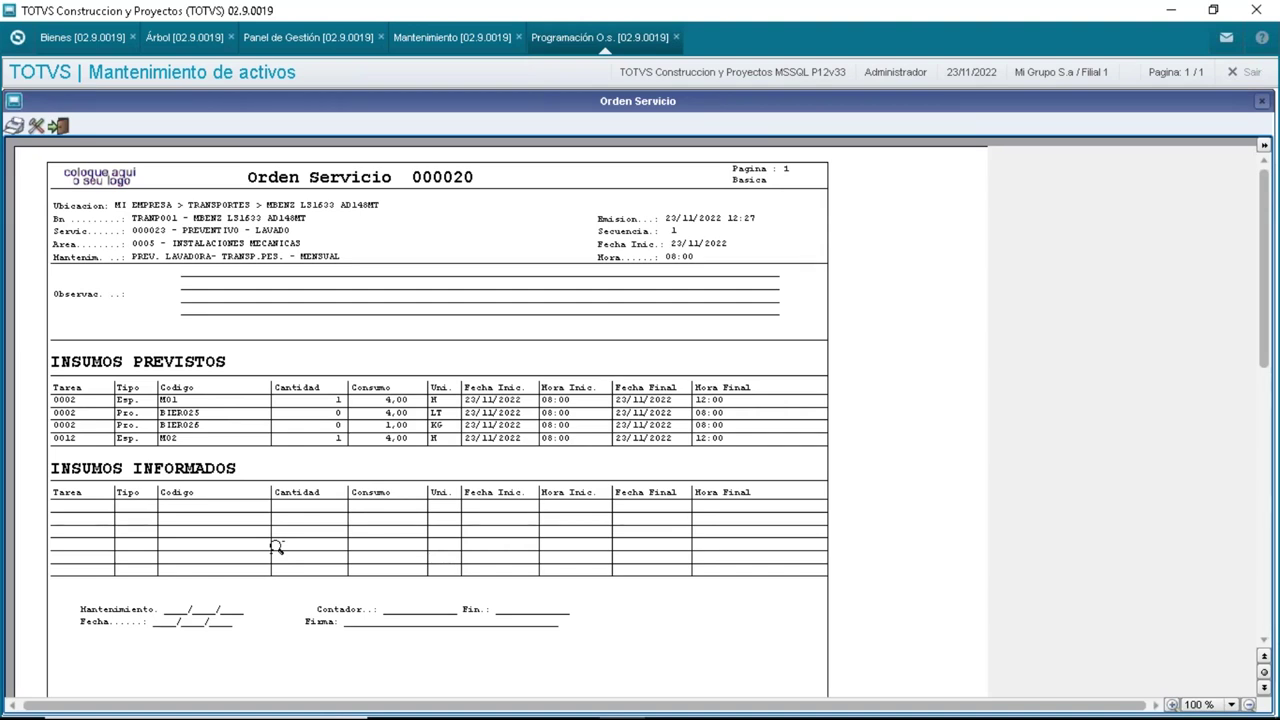
# Read the printed service order's header, planned inputs and reported inputs sections, and close the preview
pyautogui.moveTo(1262, 355); pyautogui.dragTo(1263, 414)
pyautogui.click(611, 510)
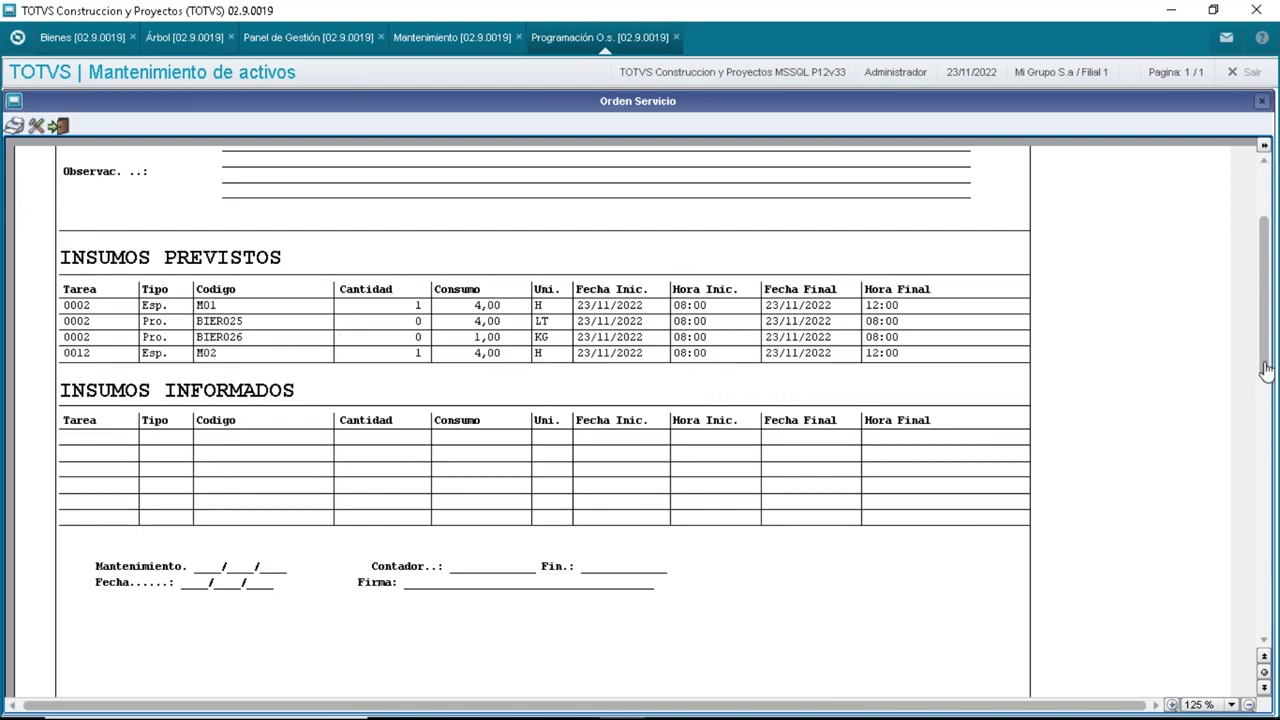
pyautogui.moveTo(1264, 369); pyautogui.dragTo(1259, 343)
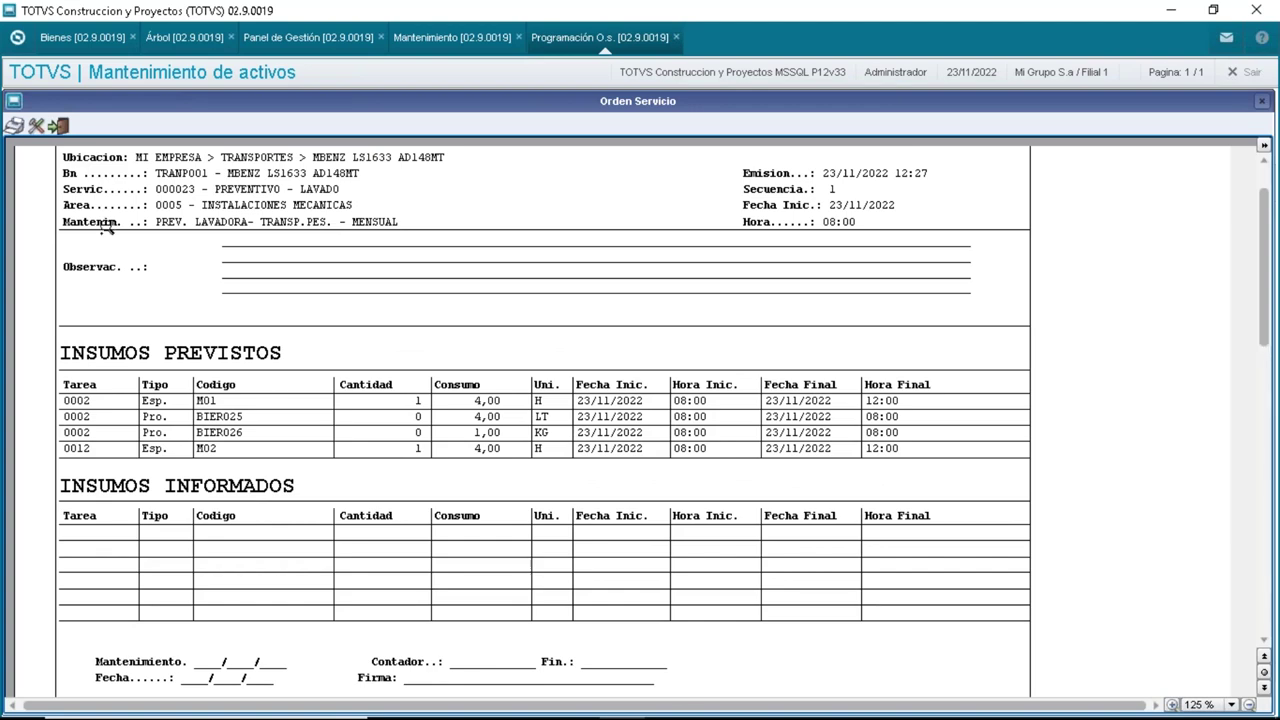
pyautogui.click(58, 125)
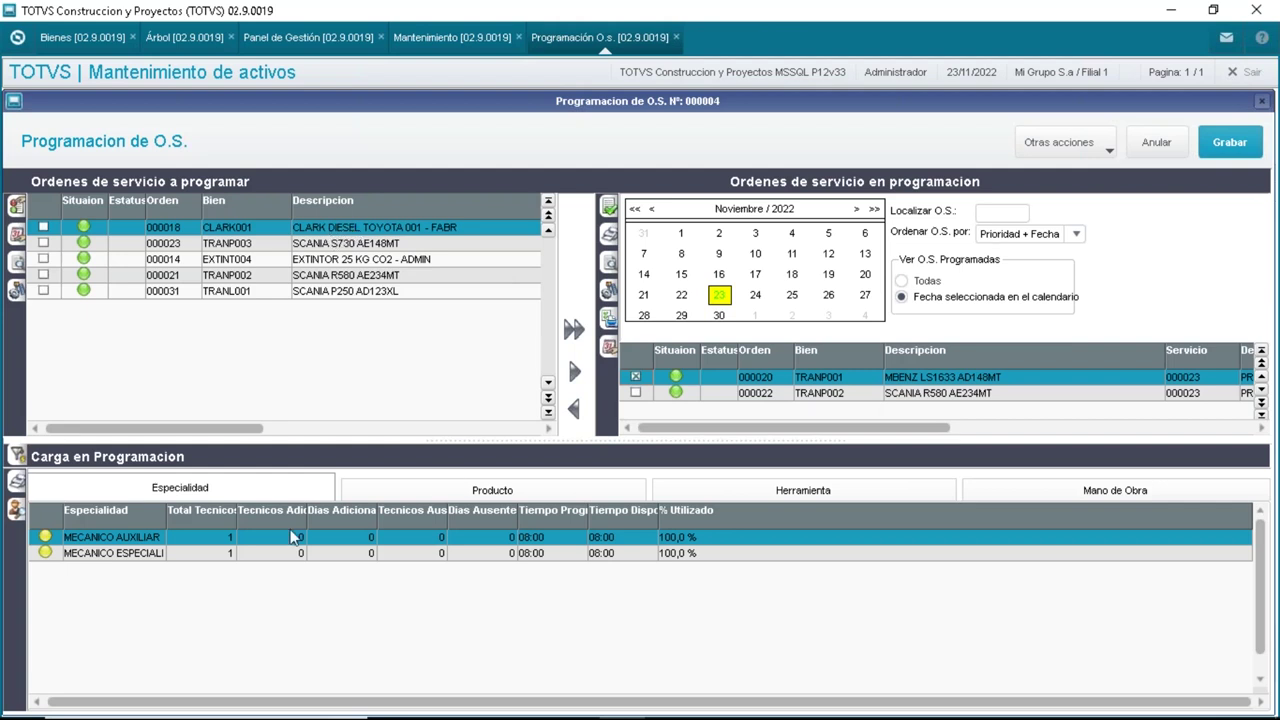
# Examine the schedule's workload for both mechanic specialties and its product requirements
pyautogui.click(152, 556)
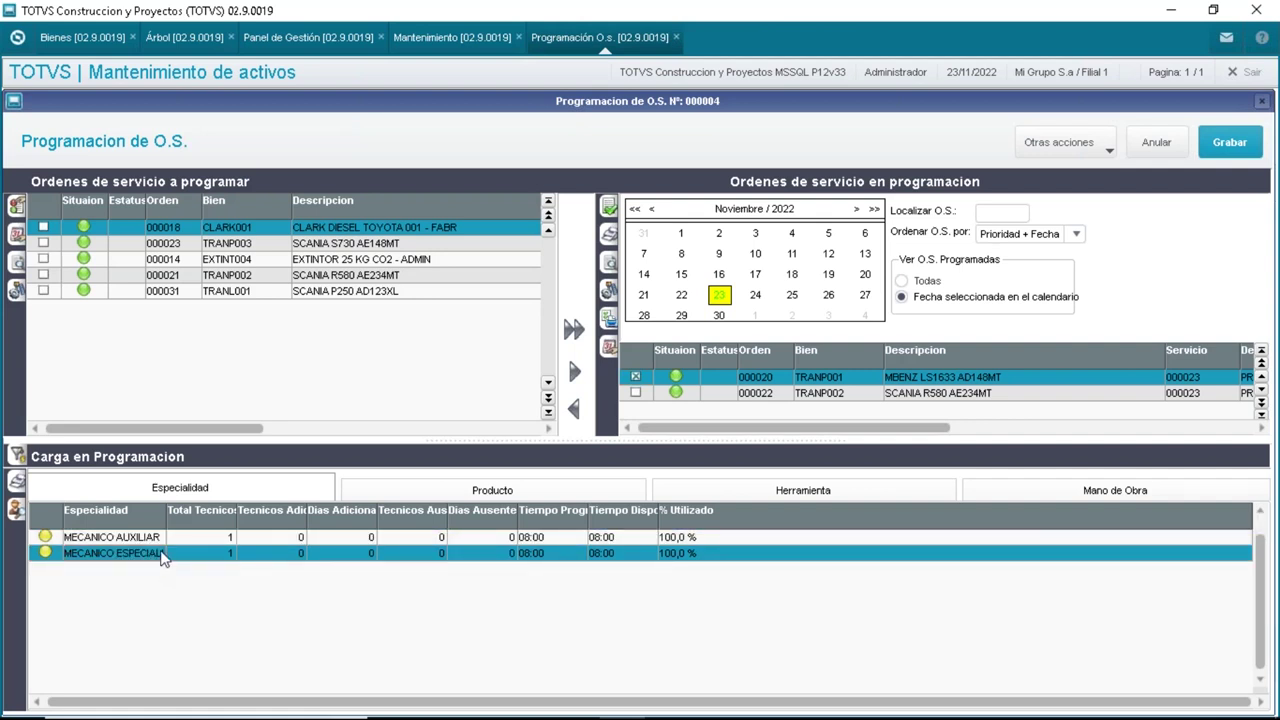
pyautogui.click(157, 540)
pyautogui.click(155, 557)
pyautogui.click(562, 491)
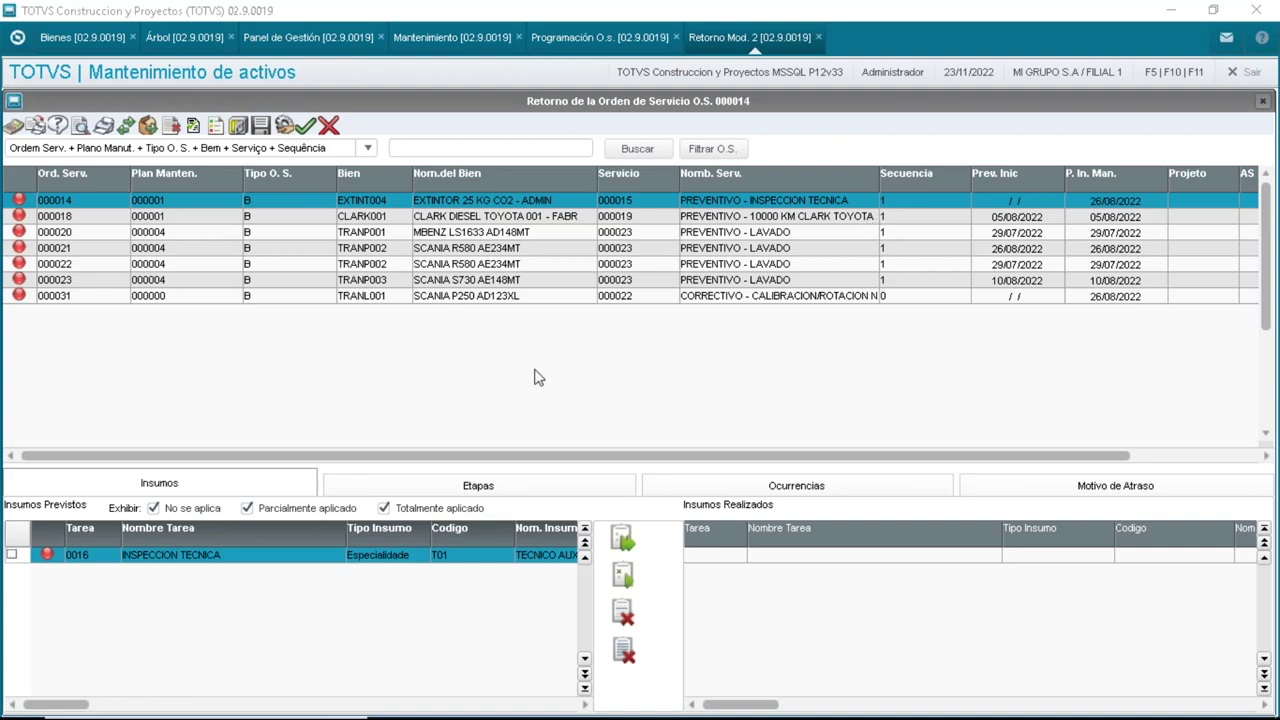
# Go through the open service orders in Retorno Mod. 2 and select the TRANP002 wash order planned for 29/07/2022
pyautogui.click(468, 218)
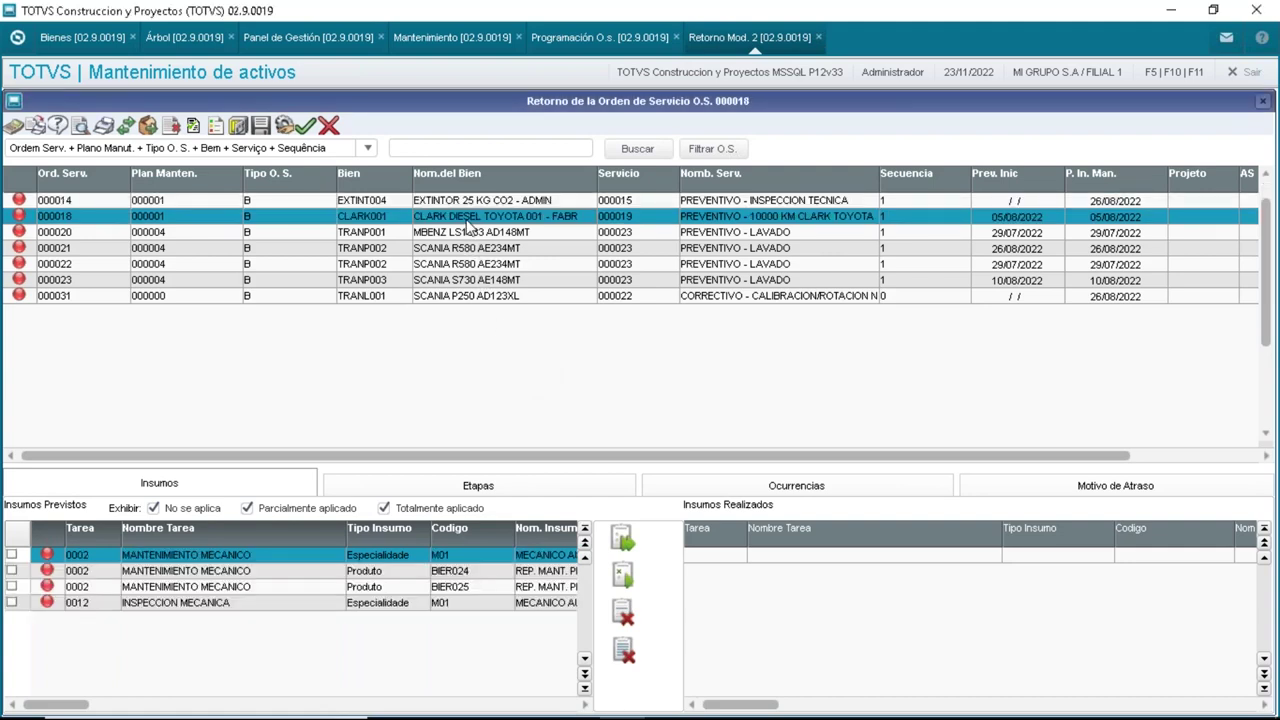
pyautogui.press('Down')
pyautogui.press('Down')
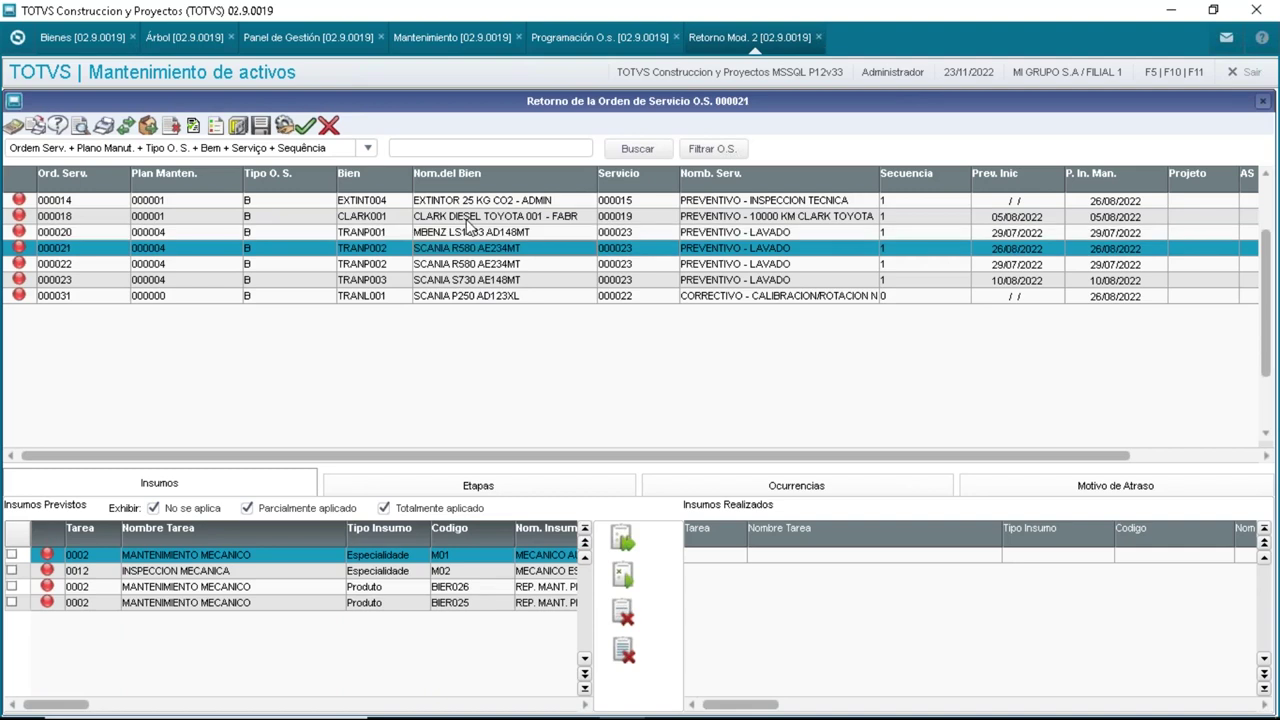
pyautogui.press('Down')
pyautogui.press('Down')
pyautogui.press('Down')
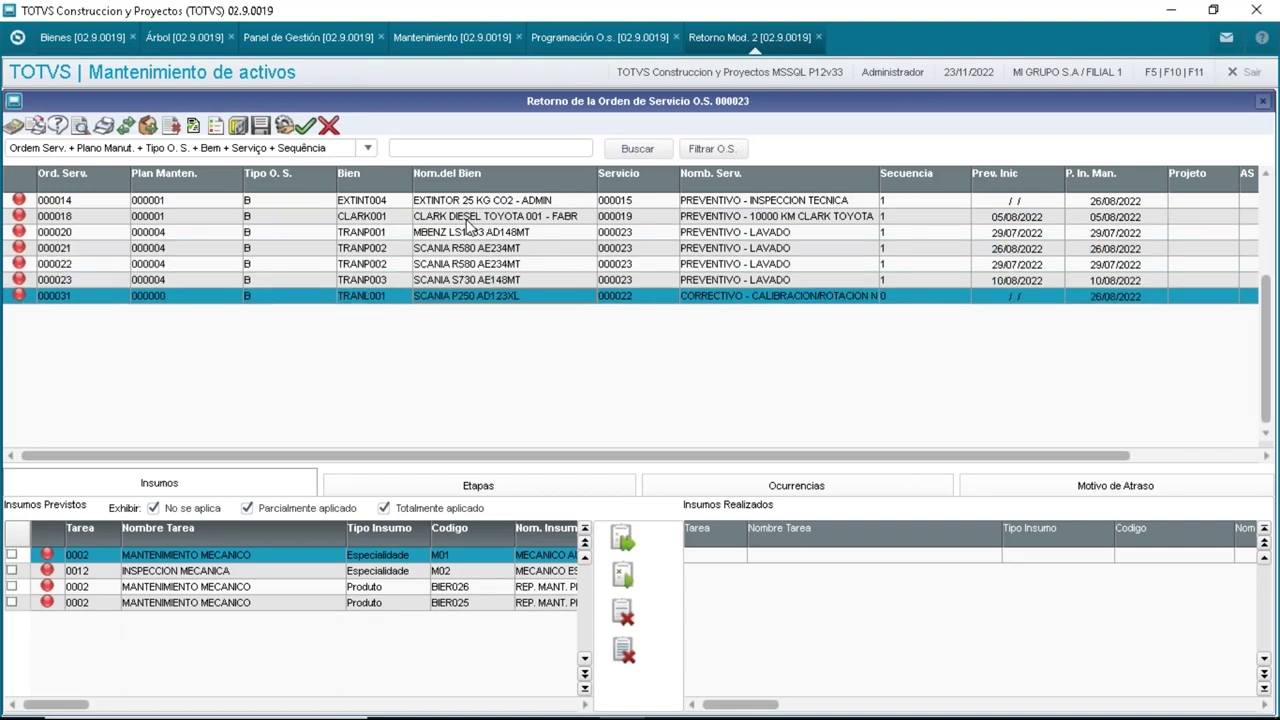
pyautogui.press('Up')
pyautogui.press('Up')
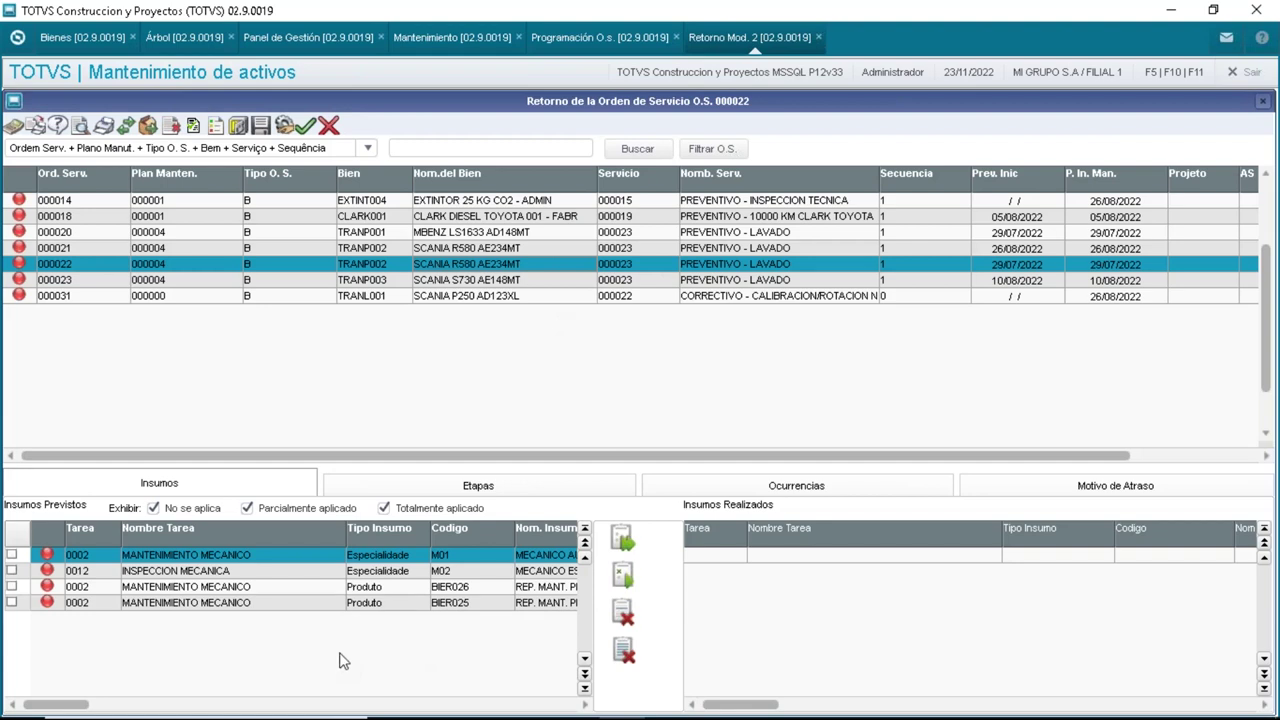
# Compare the stages and the planned inputs of the selected TRANP002 service order
pyautogui.click(370, 488)
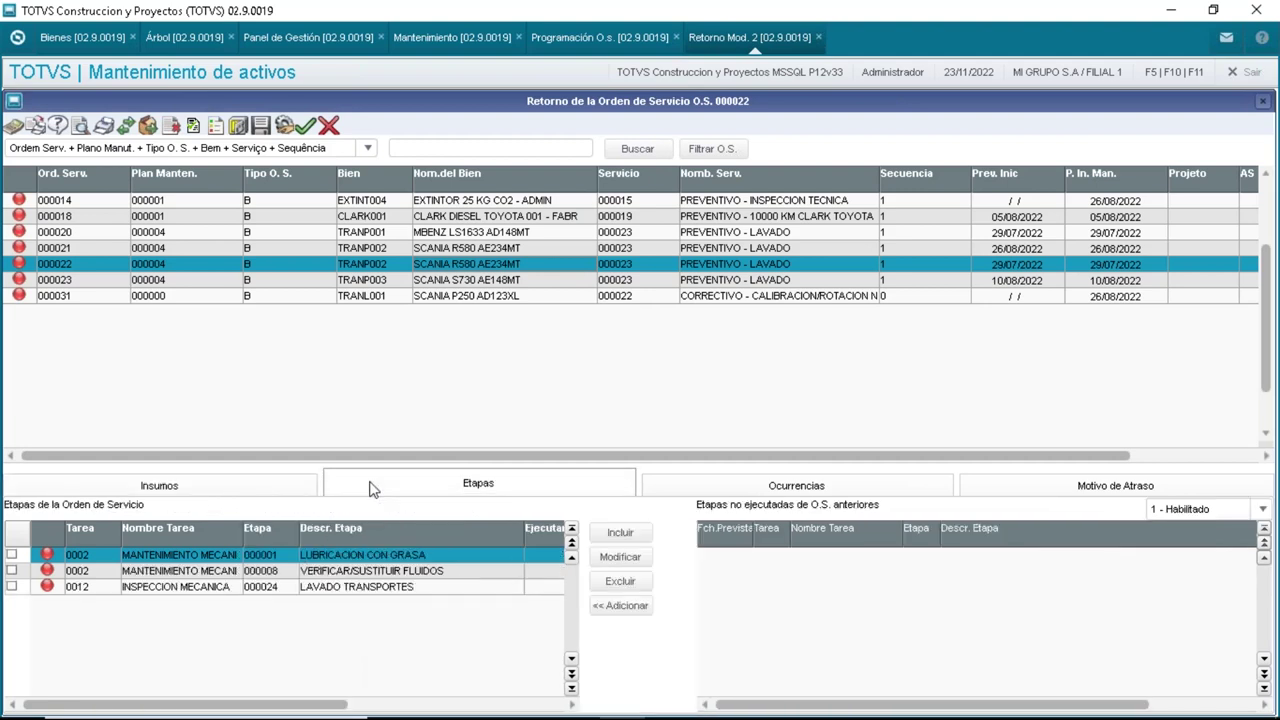
pyautogui.click(222, 490)
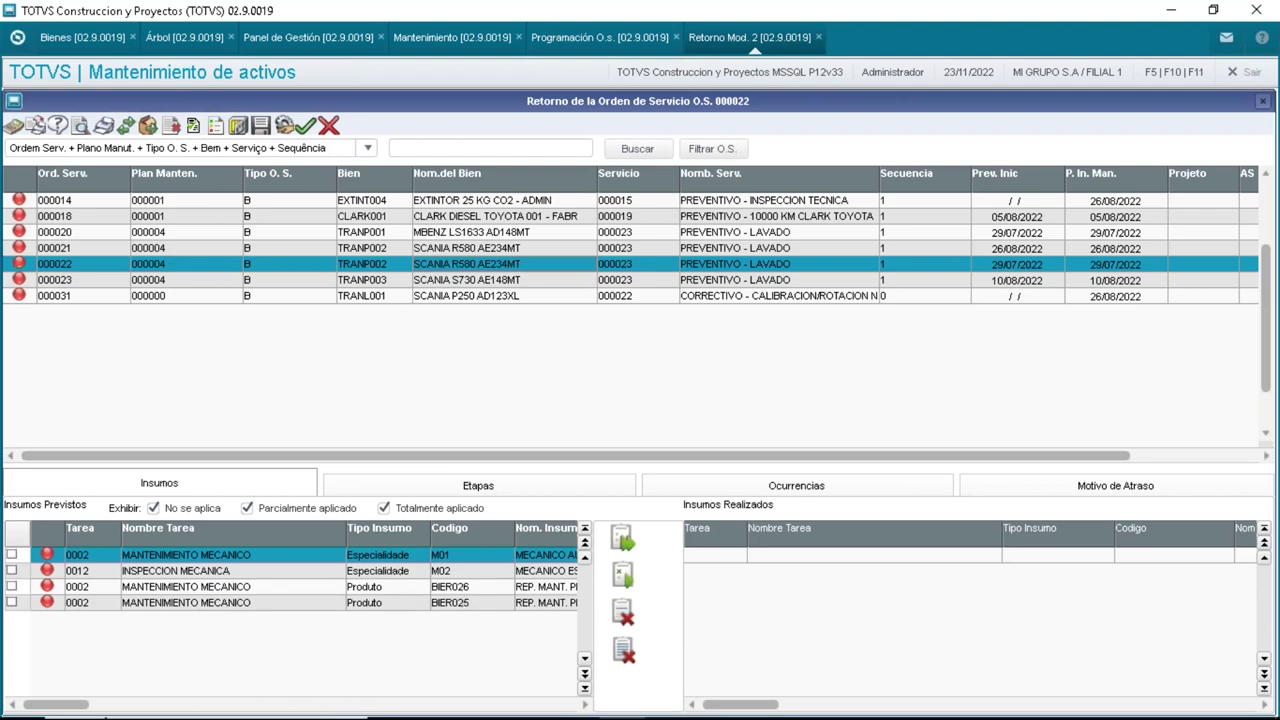
pyautogui.click(488, 489)
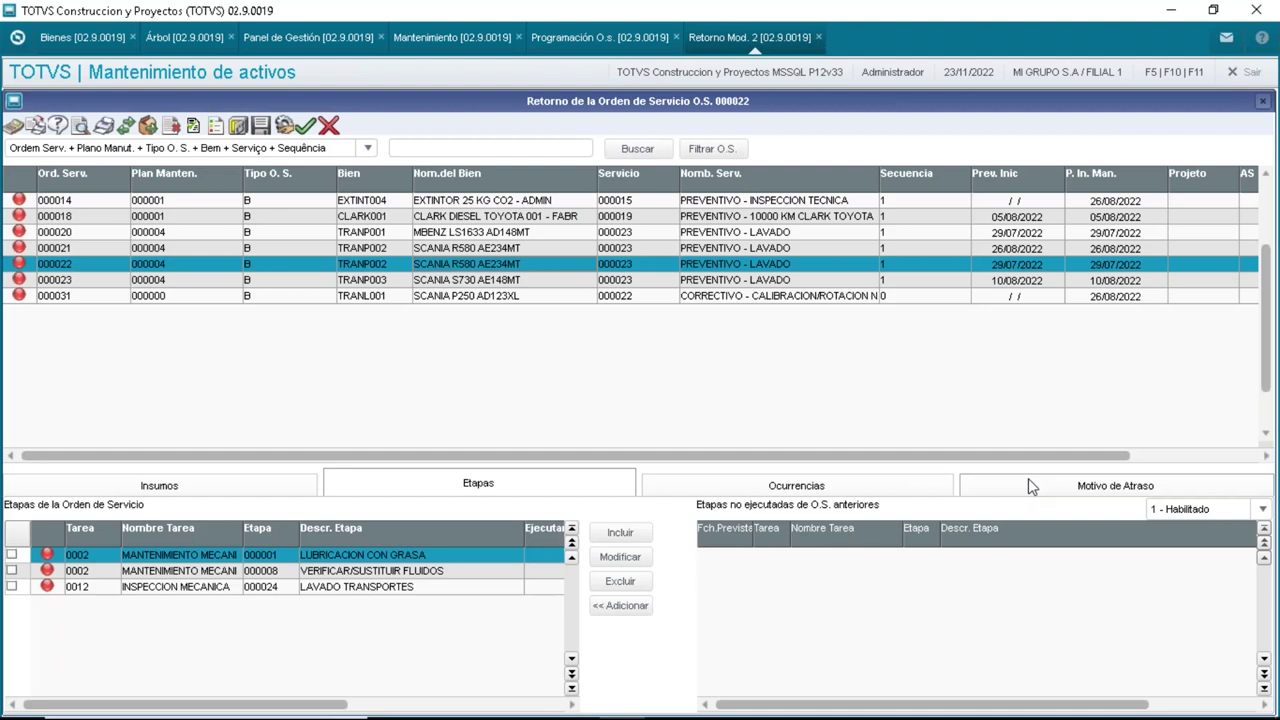
pyautogui.click(268, 487)
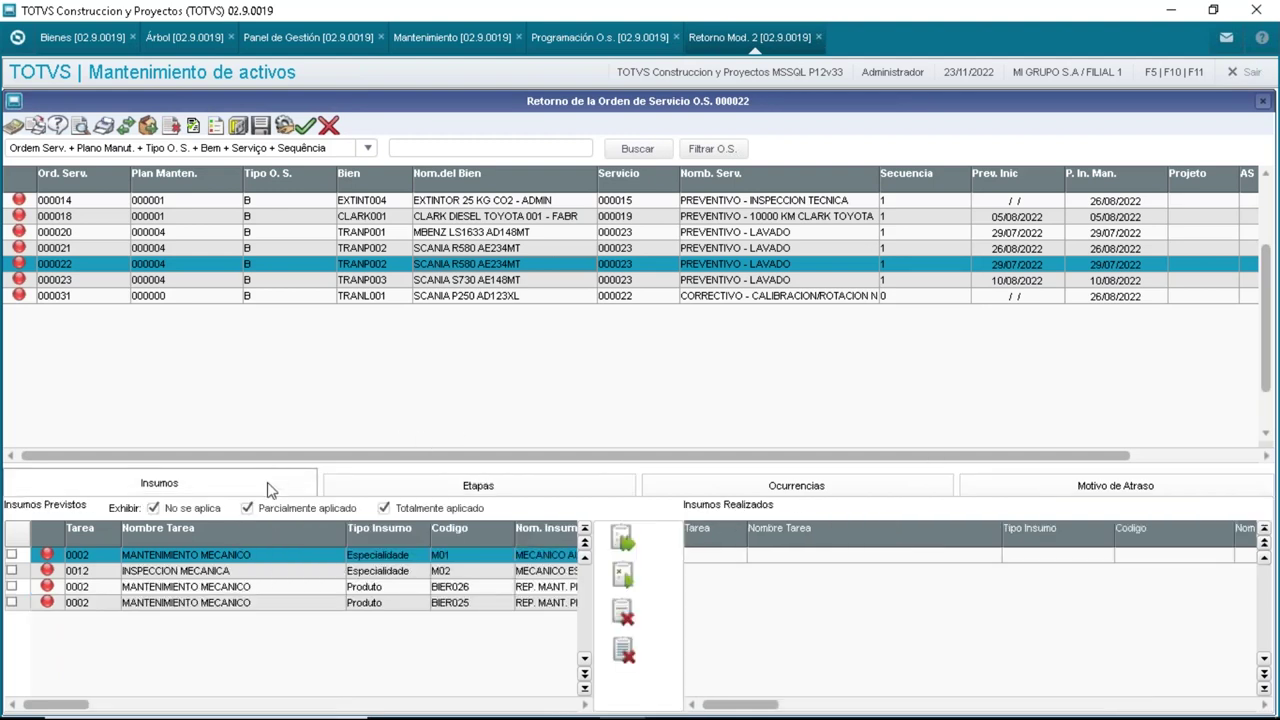
# Report all four planned inputs of the TRANP002 service order as performed, assigning the listed mechanic to both the auxiliary and specialist specialties
pyautogui.click(12, 570)
pyautogui.click(12, 555)
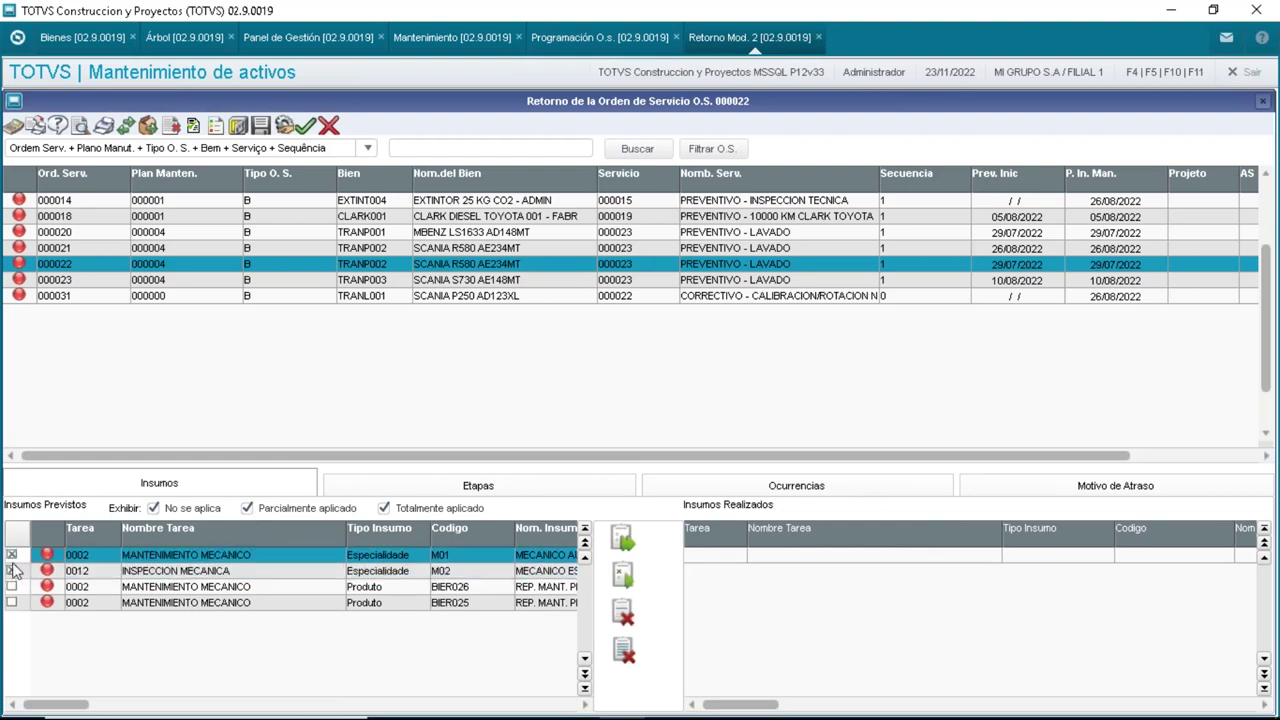
pyautogui.click(12, 586)
pyautogui.click(12, 602)
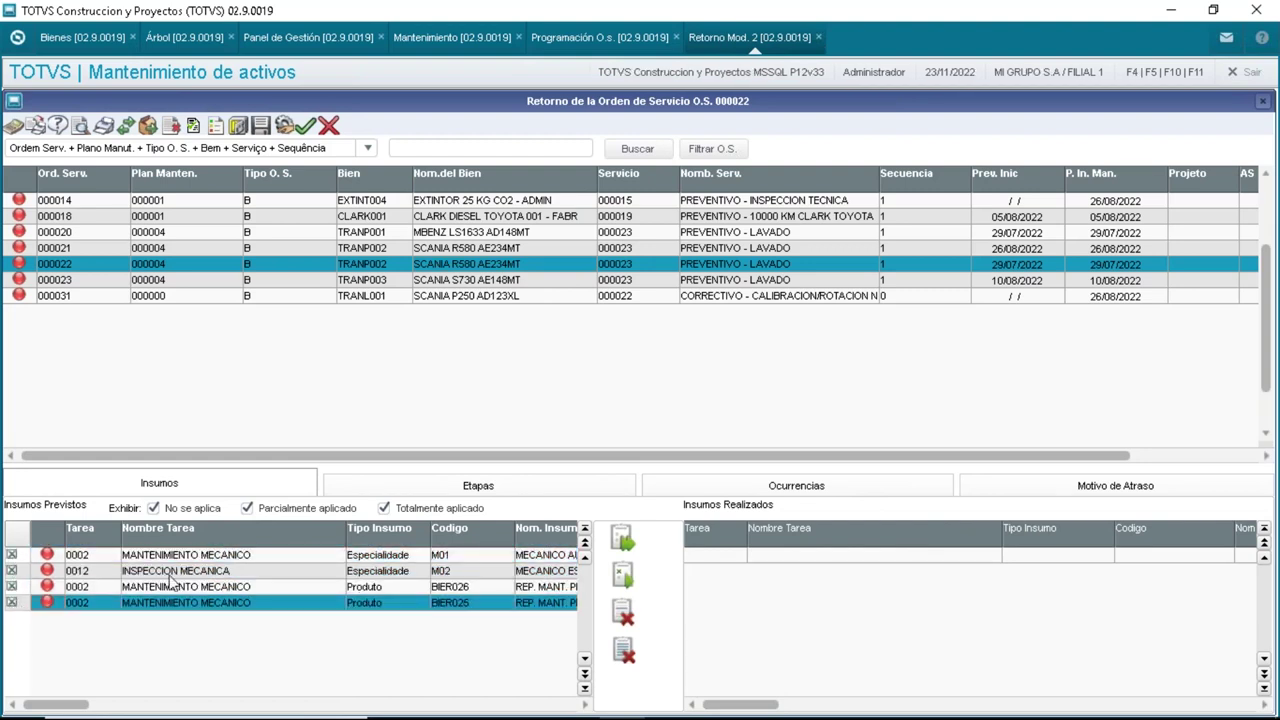
pyautogui.click(628, 586)
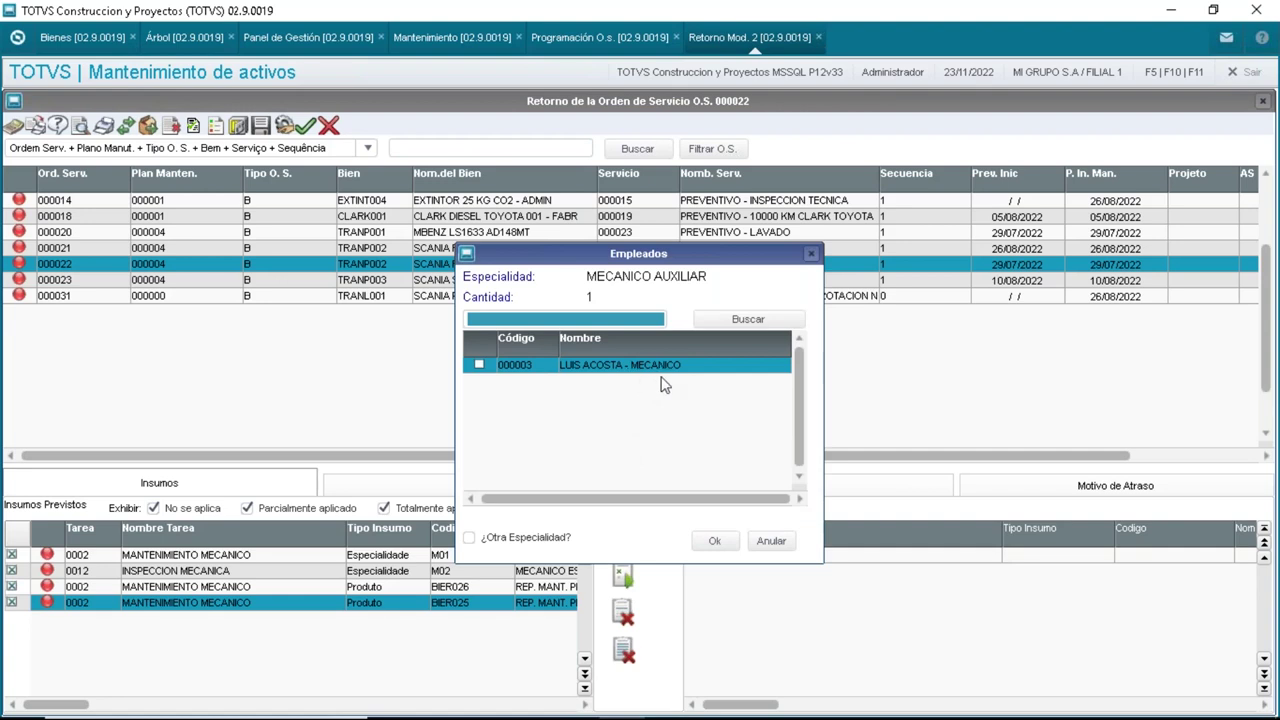
pyautogui.click(480, 365)
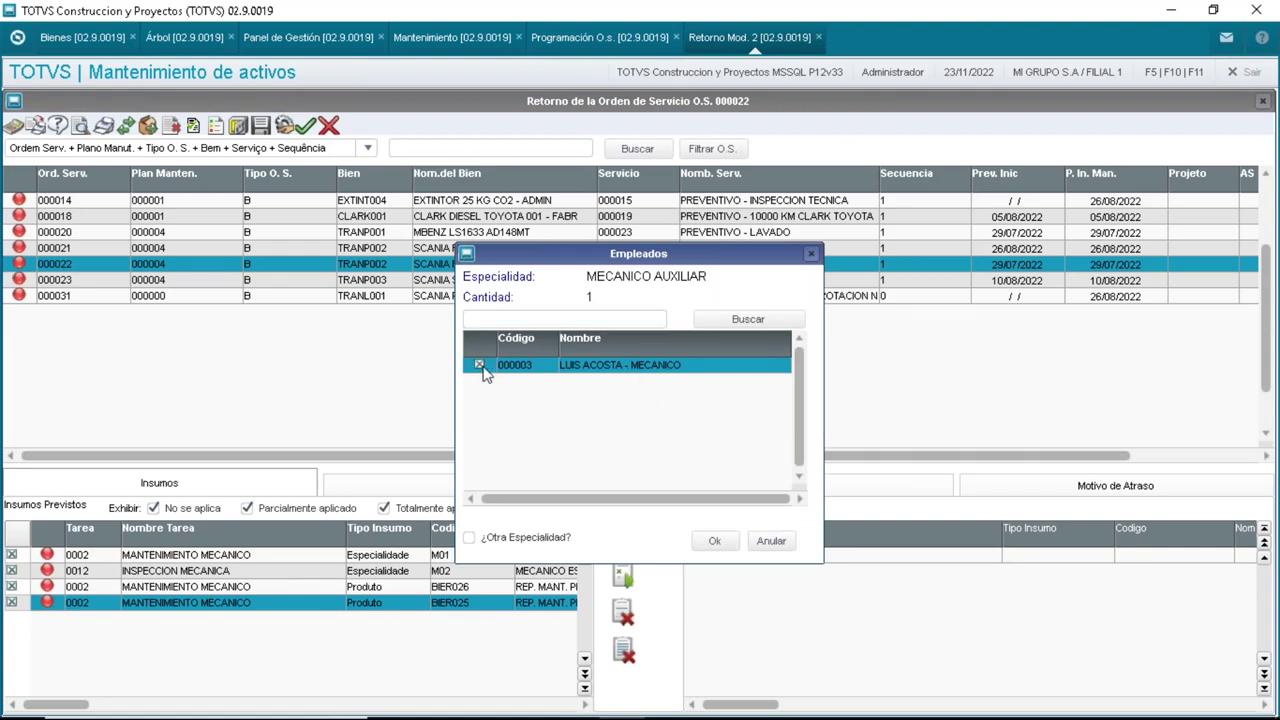
pyautogui.click(715, 540)
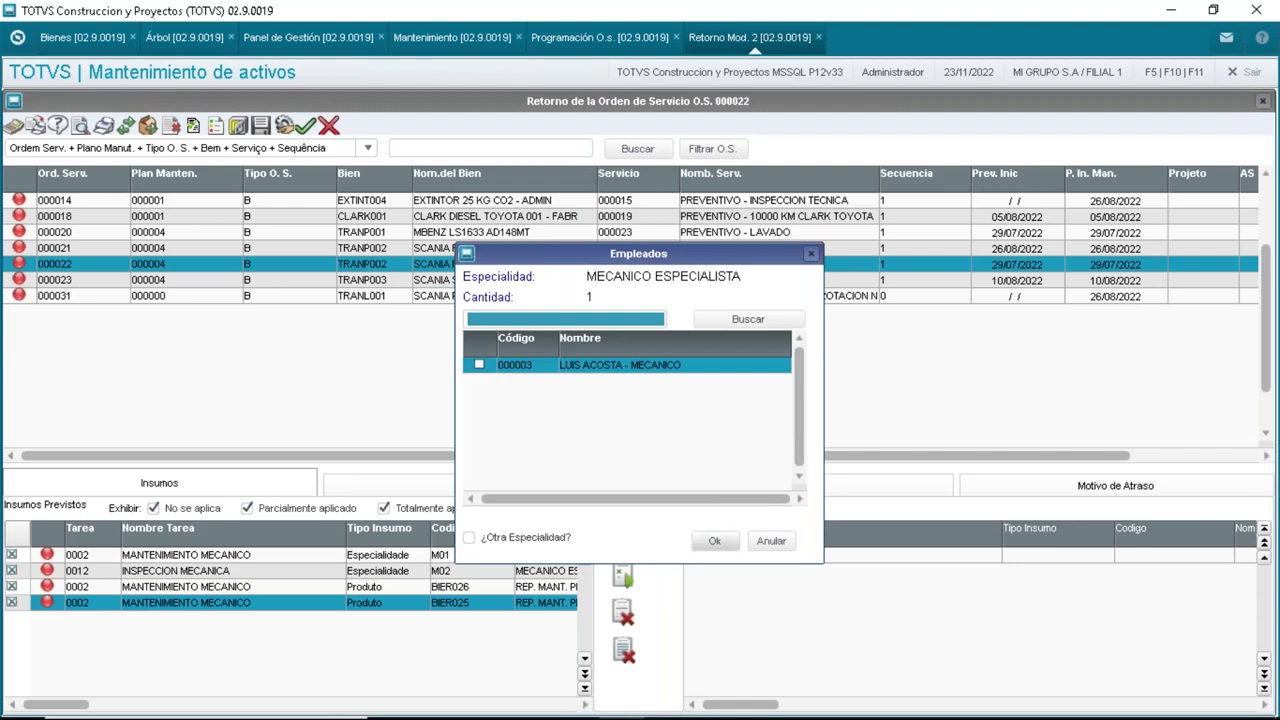
pyautogui.click(480, 365)
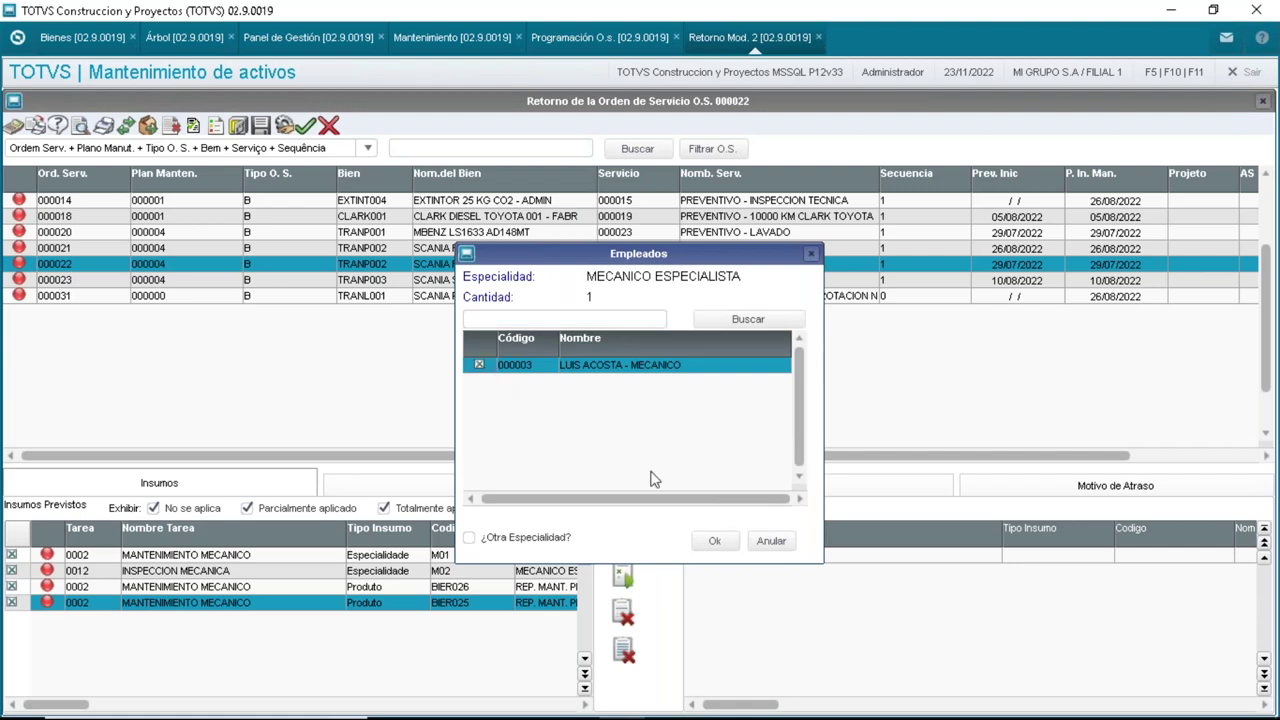
pyautogui.click(715, 540)
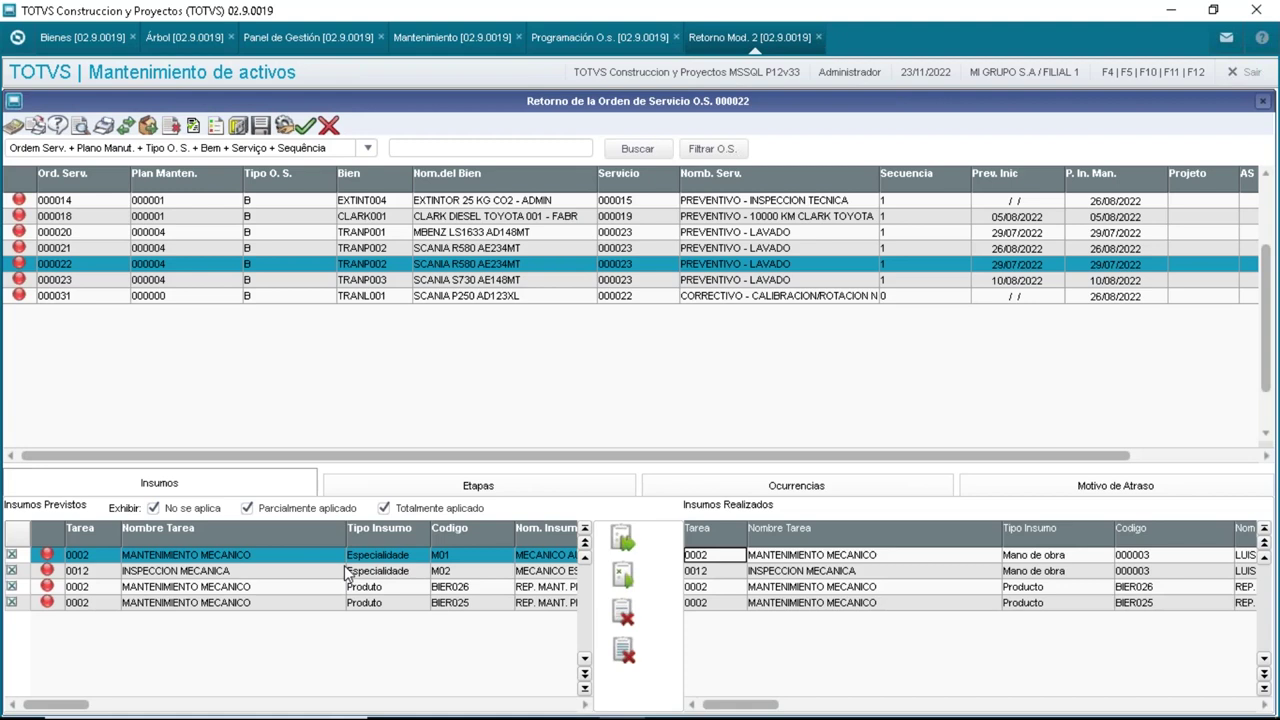
# Try to mark the TRANP002 order's LAVADO TRANSPORTES stage as executed and to switch to the EXTINT004 service order
pyautogui.click(472, 484)
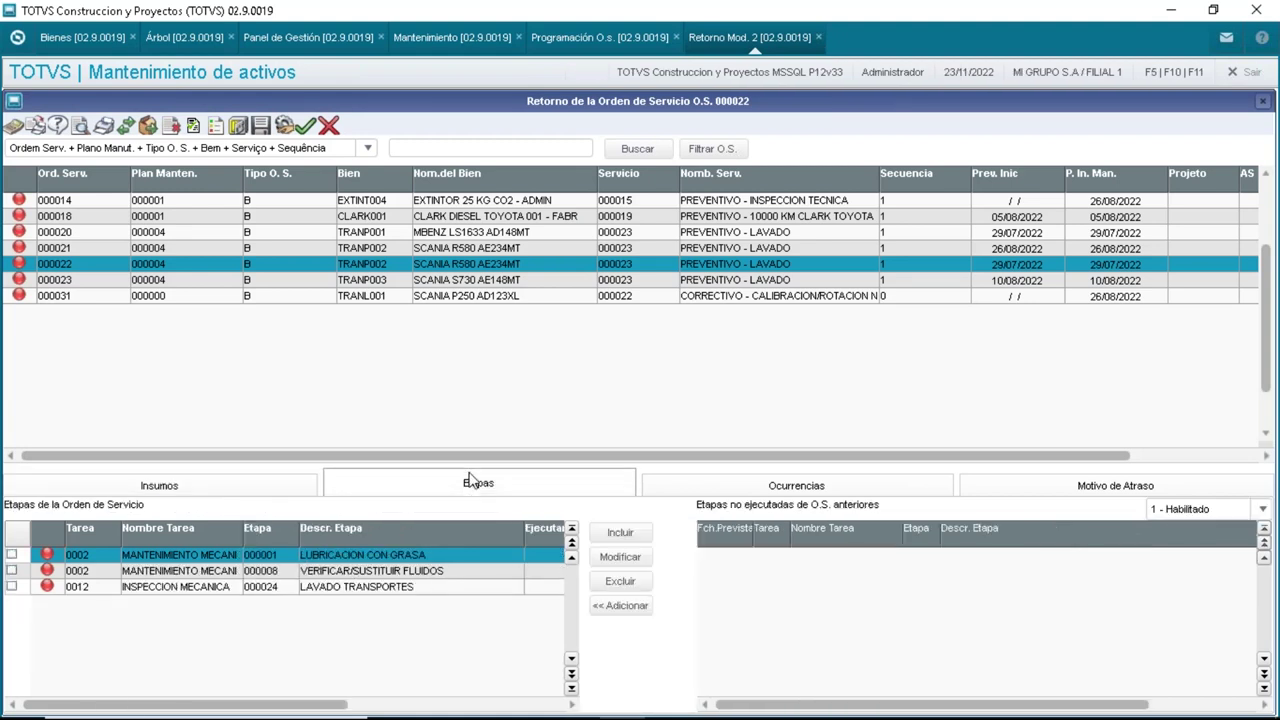
pyautogui.click(12, 586)
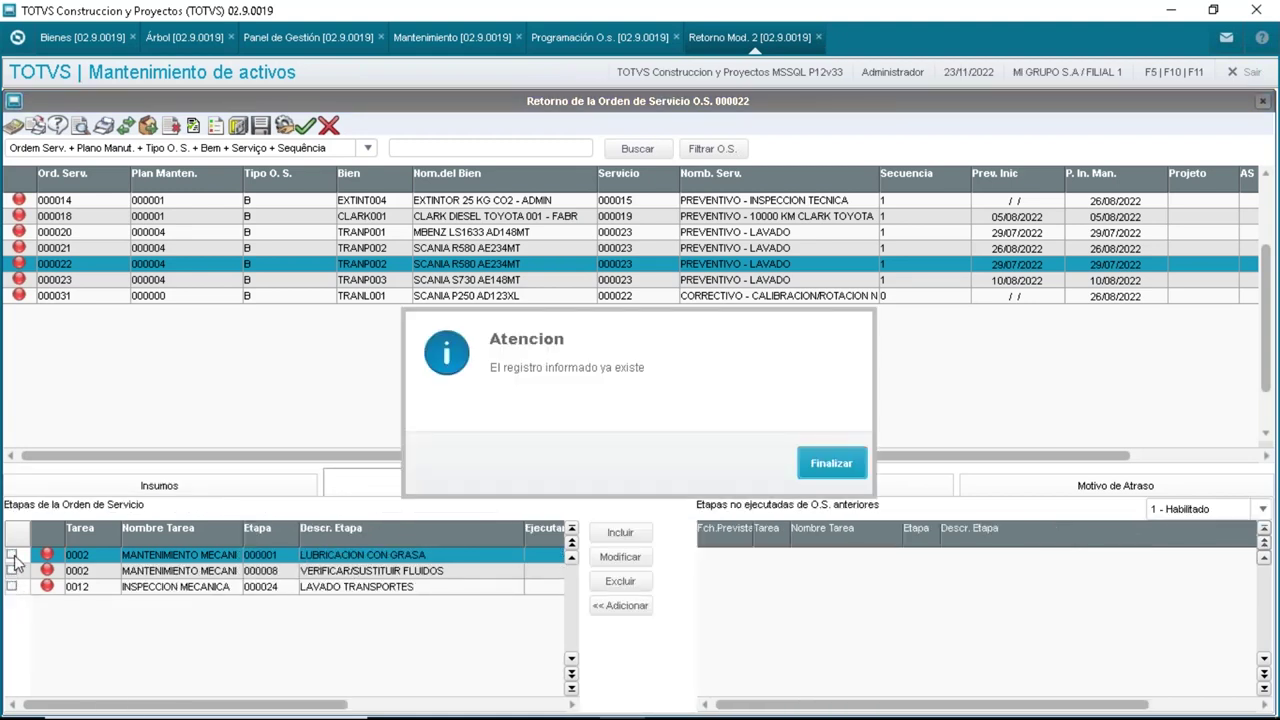
pyautogui.click(830, 464)
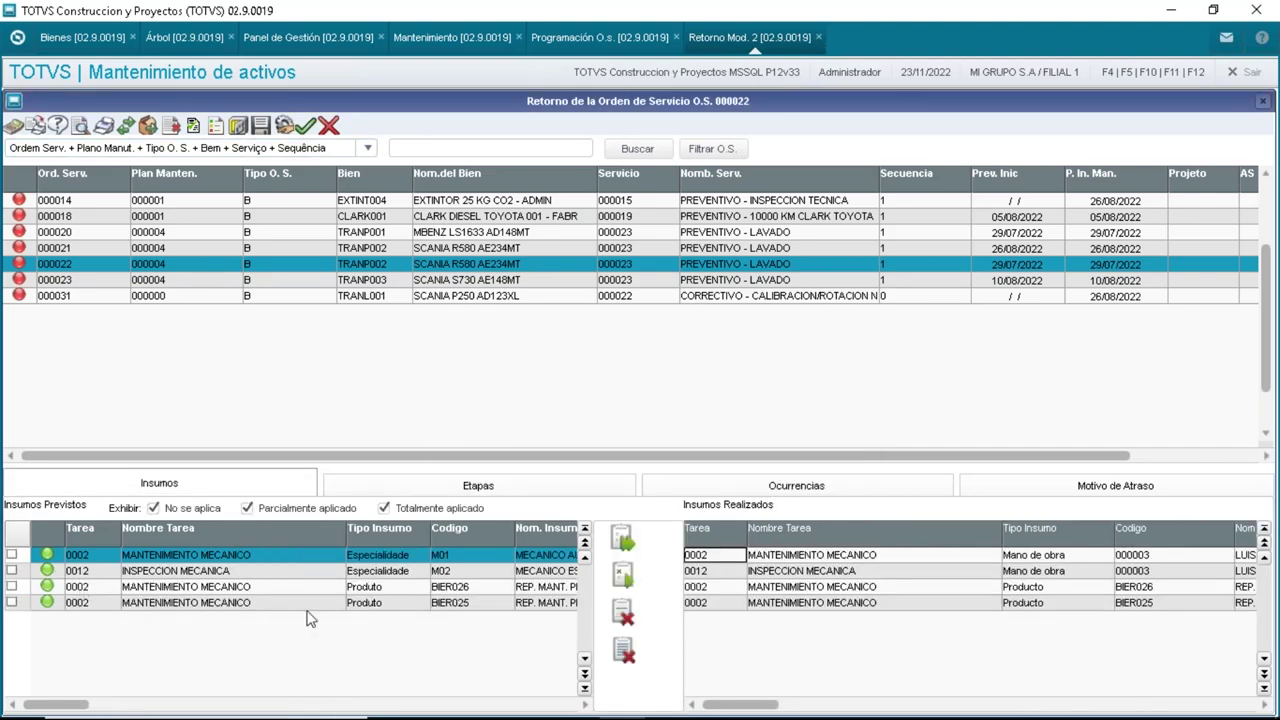
pyautogui.click(591, 493)
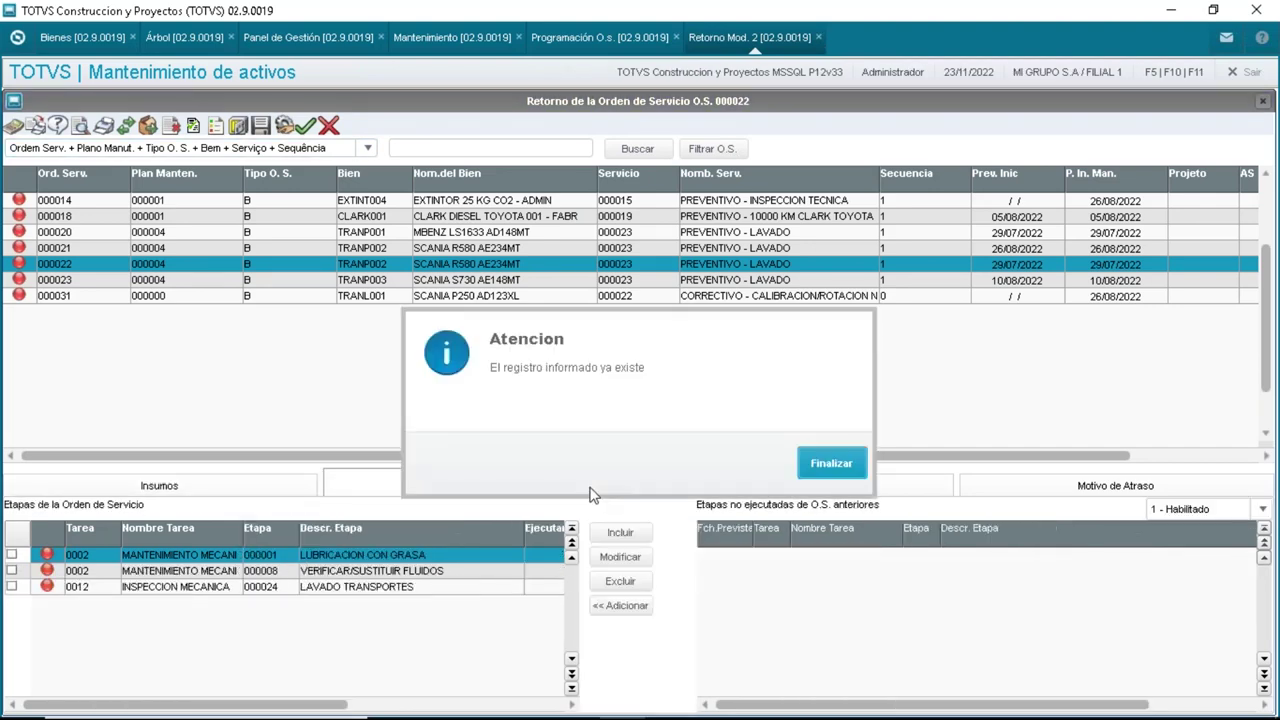
pyautogui.click(819, 477)
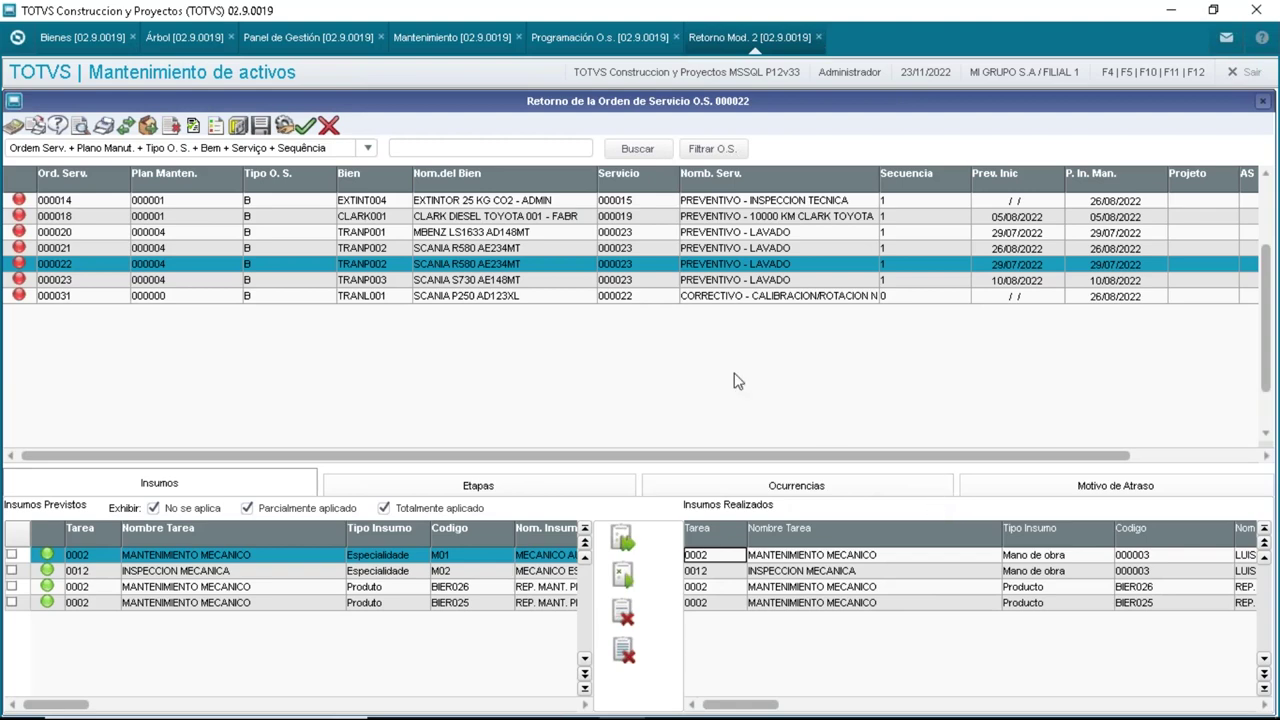
pyautogui.click(480, 203)
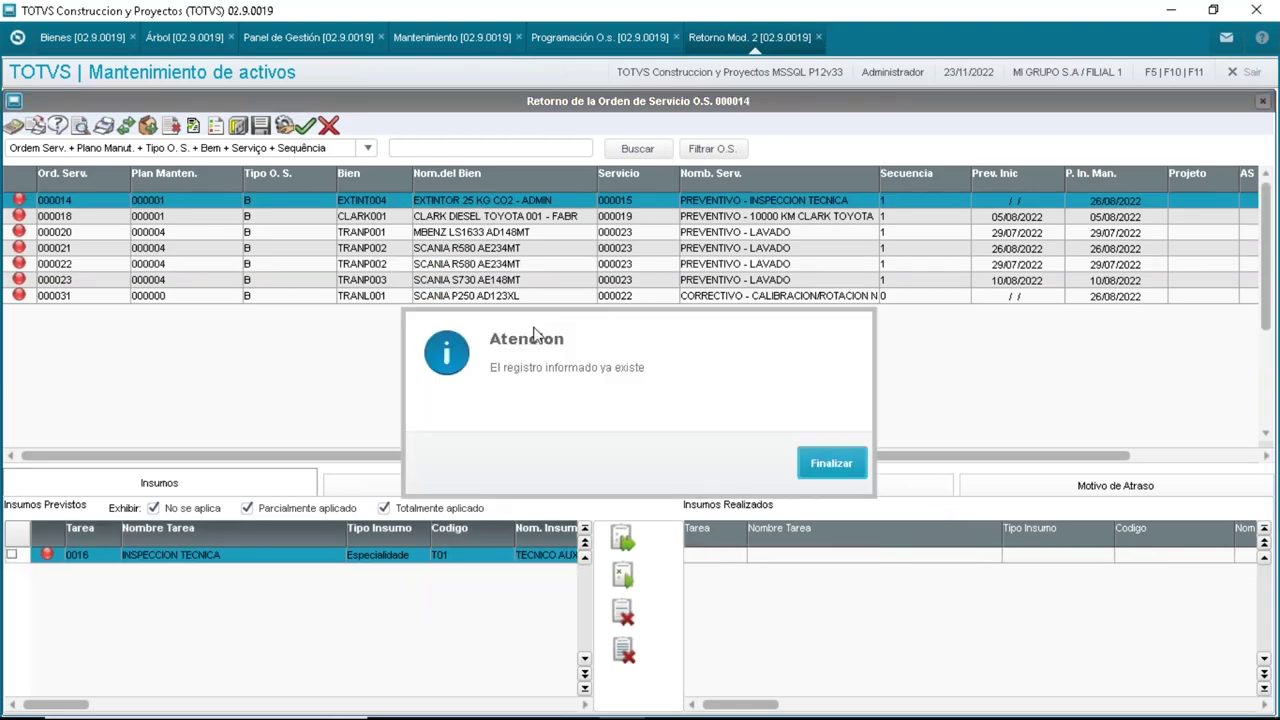
pyautogui.click(830, 463)
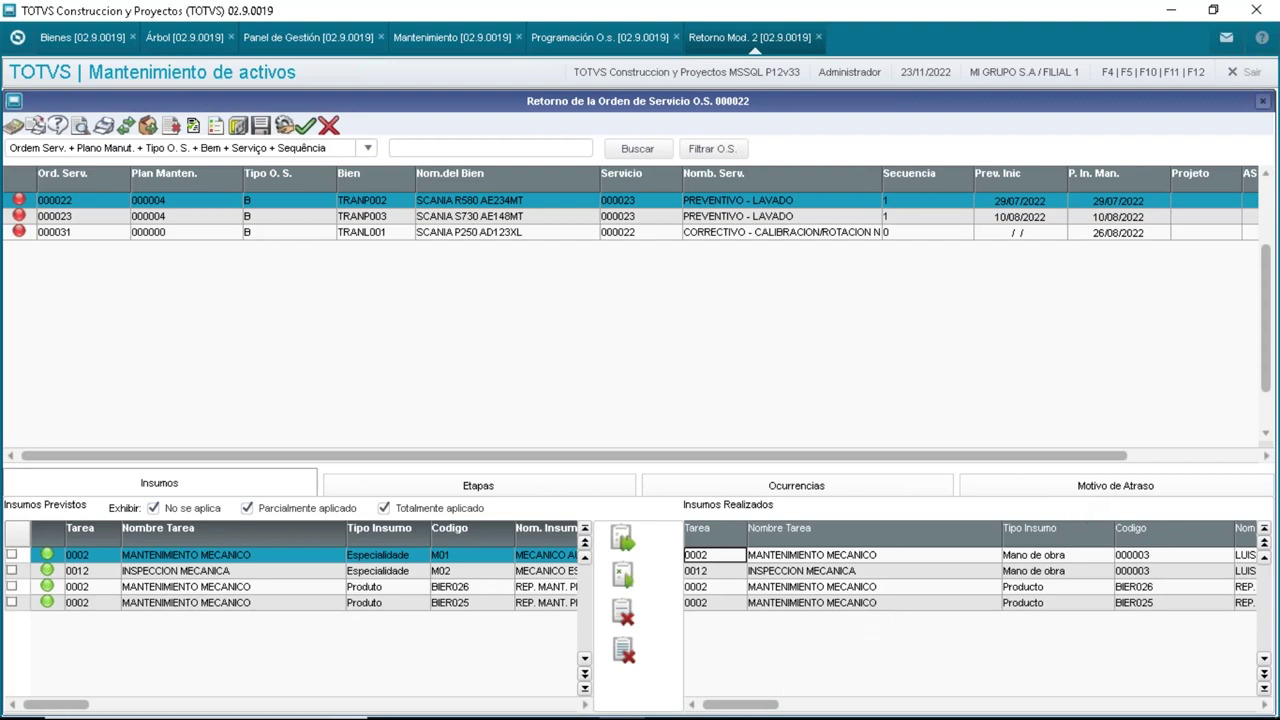
# Review the quantities, costs, destinations, start and end times, and deposits of the performed inputs
pyautogui.moveTo(735, 703)
pyautogui.moveTo(757, 705); pyautogui.dragTo(857, 711)
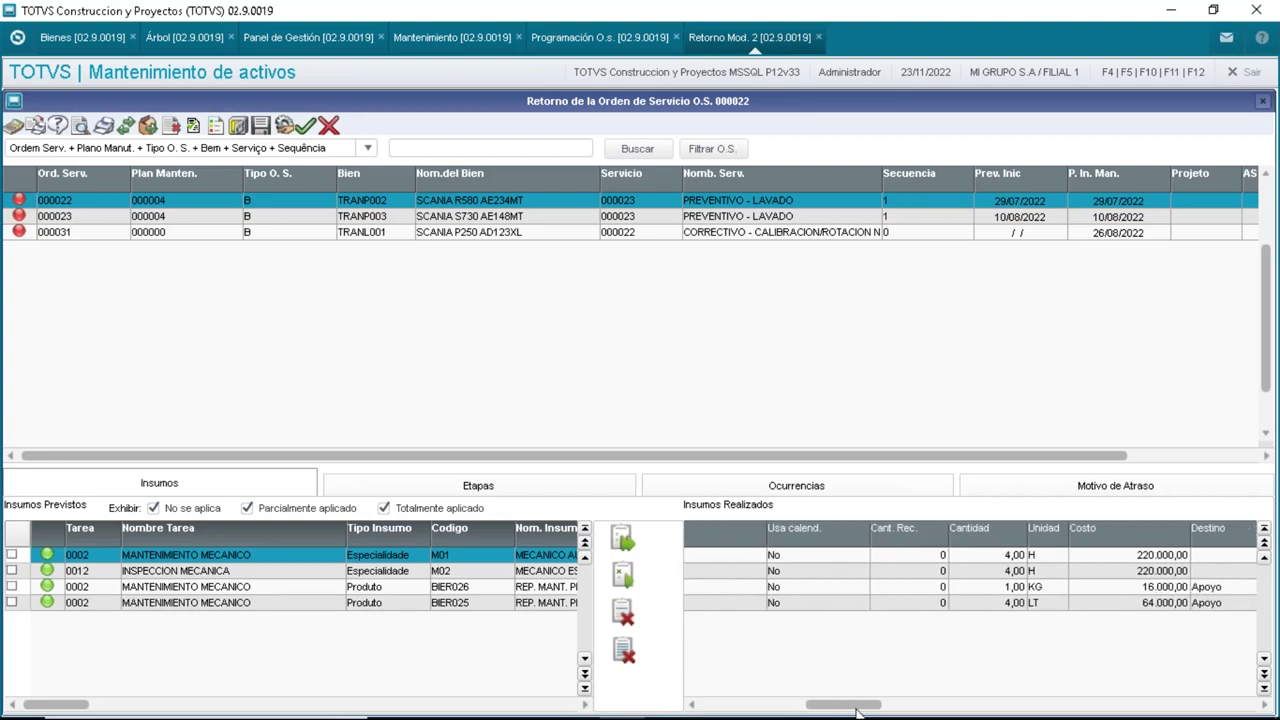
pyautogui.moveTo(857, 711); pyautogui.dragTo(914, 714)
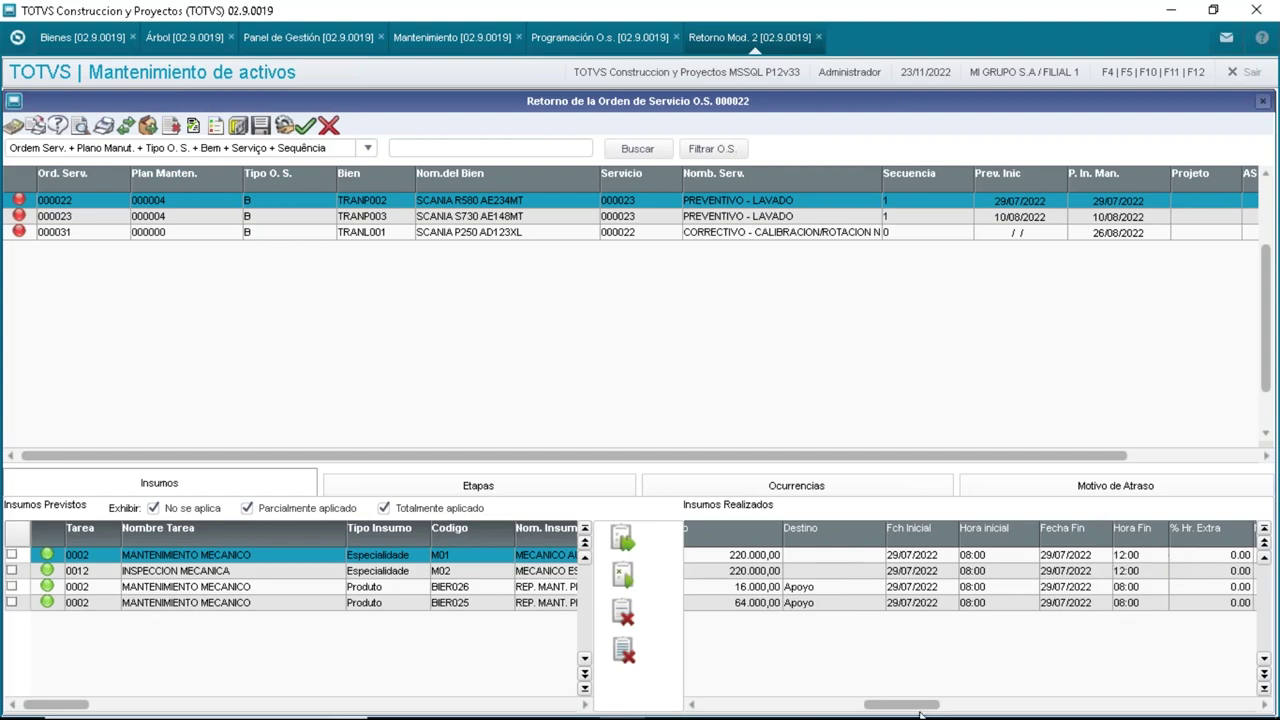
pyautogui.moveTo(920, 712); pyautogui.dragTo(942, 712)
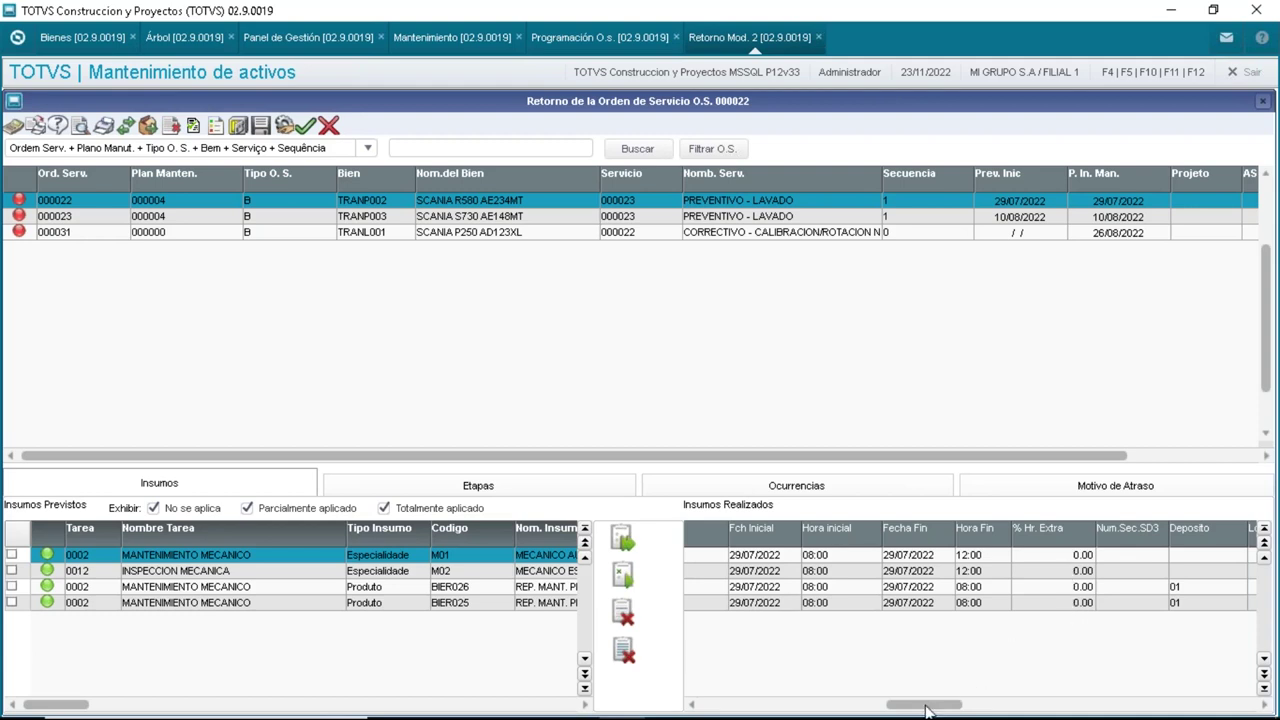
pyautogui.moveTo(926, 710); pyautogui.dragTo(928, 711)
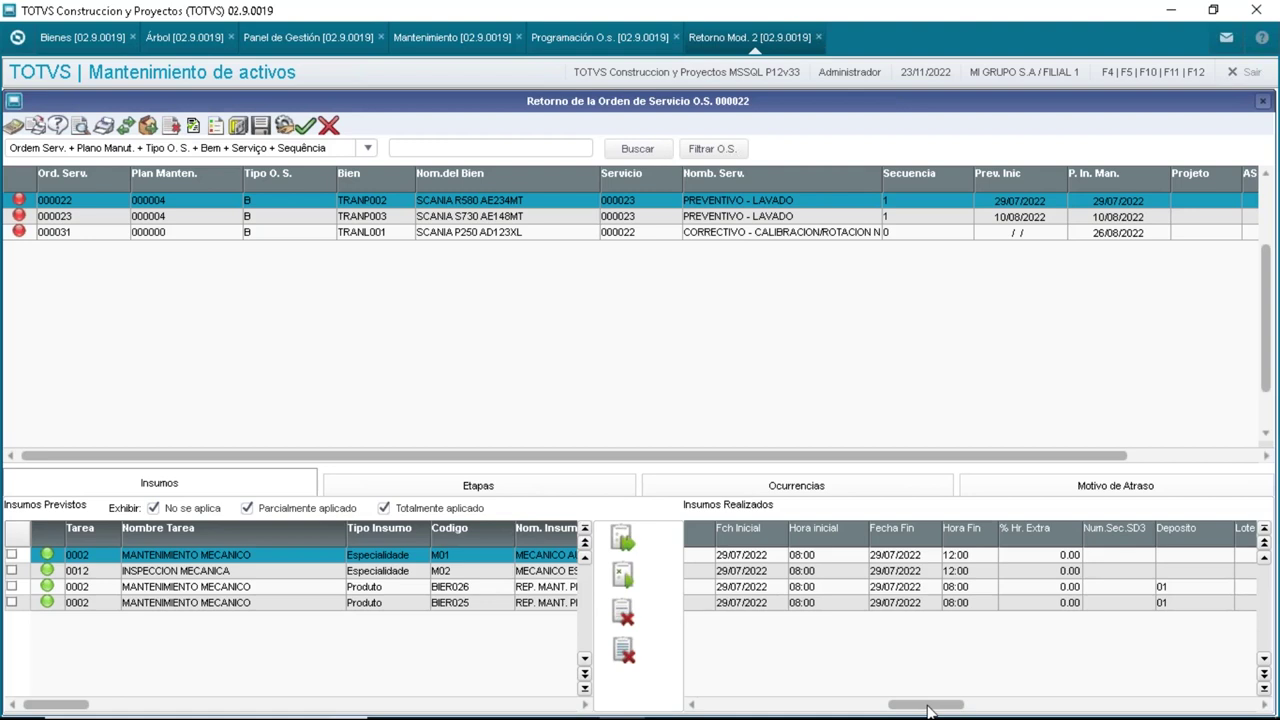
pyautogui.moveTo(928, 706); pyautogui.dragTo(745, 706)
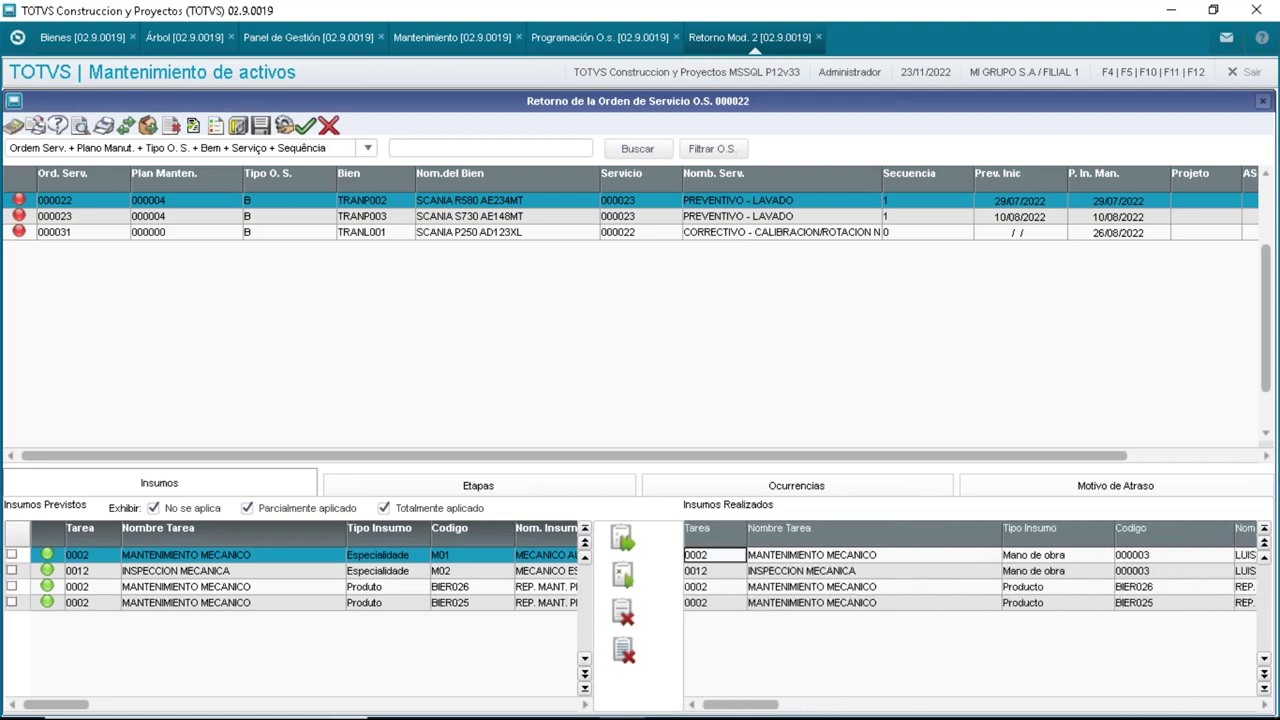
pyautogui.moveTo(668, 700)
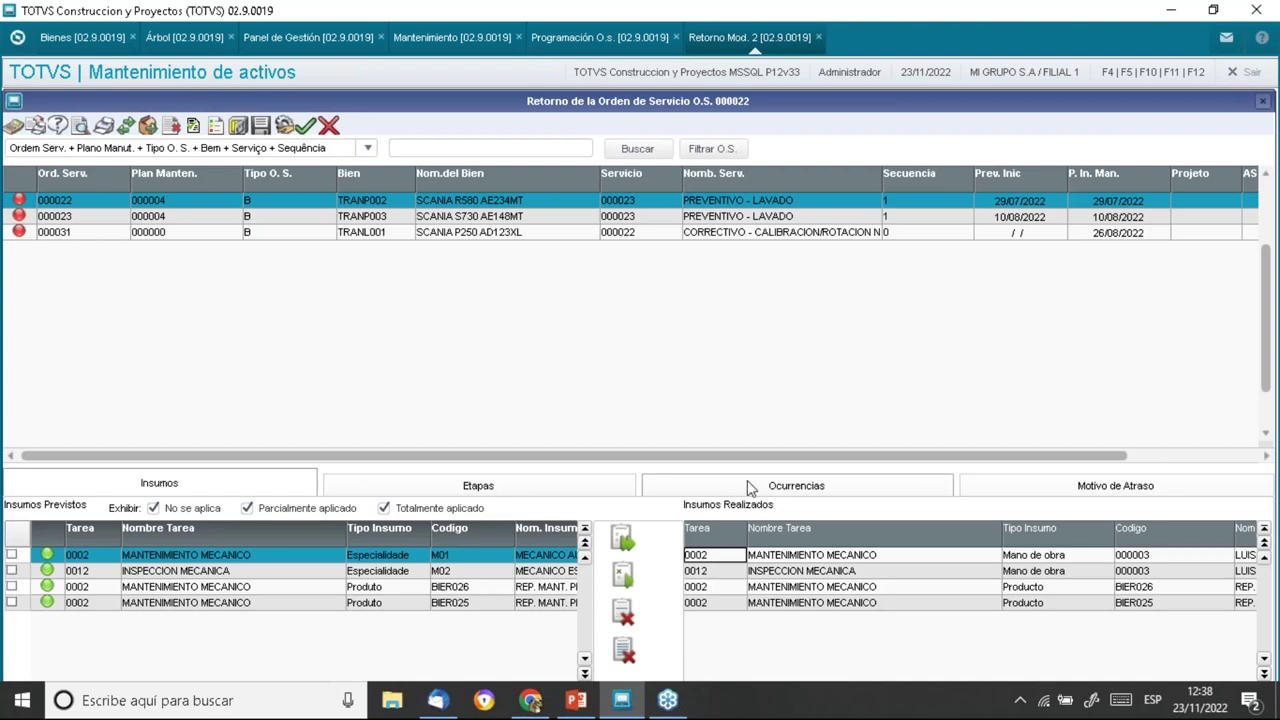
# Check the names, calendar use and quantities of the performed inputs, and close the service order return
pyautogui.click(193, 127)
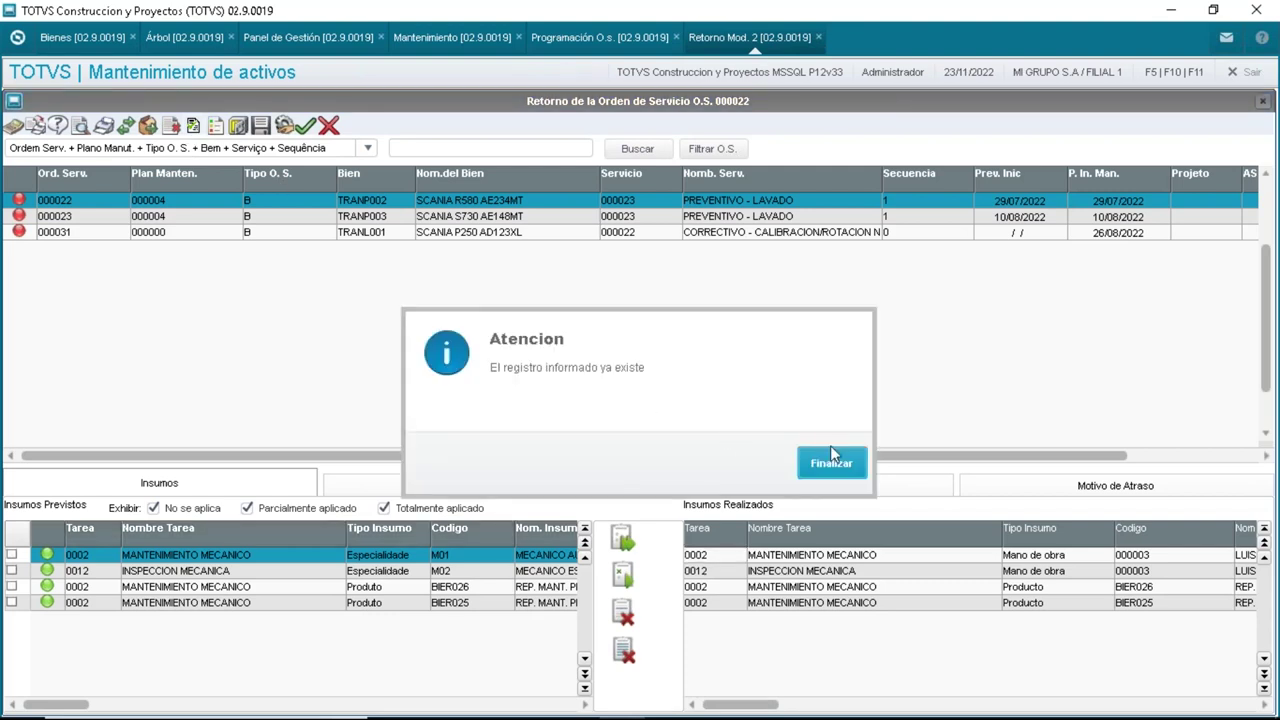
pyautogui.click(830, 460)
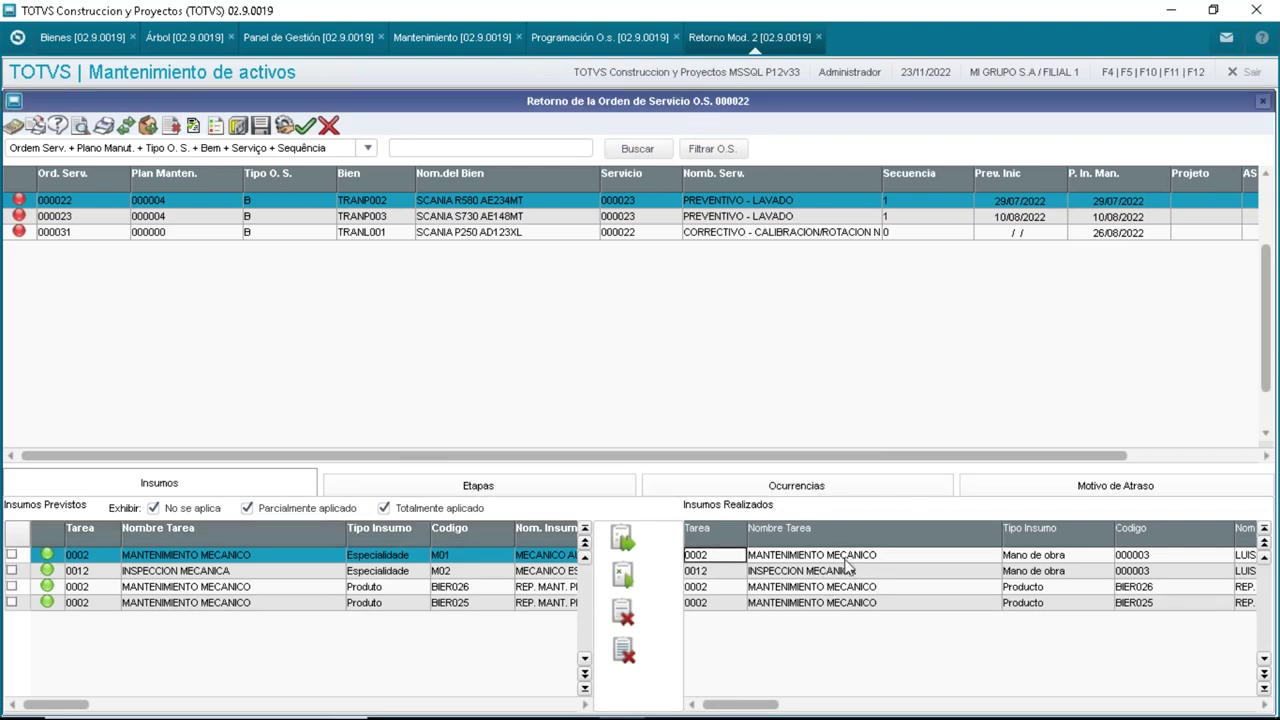
pyautogui.press('Right')
pyautogui.press('Right')
pyautogui.press('Right')
pyautogui.press('Right')
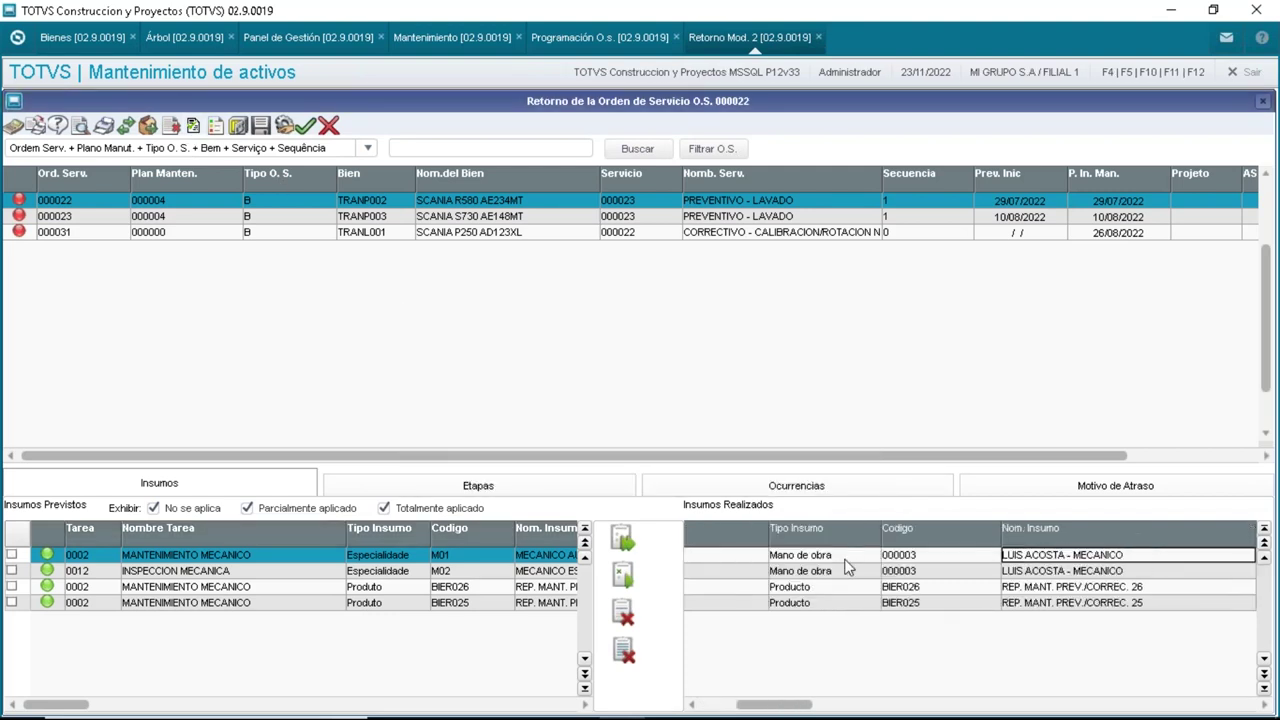
pyautogui.press('Right')
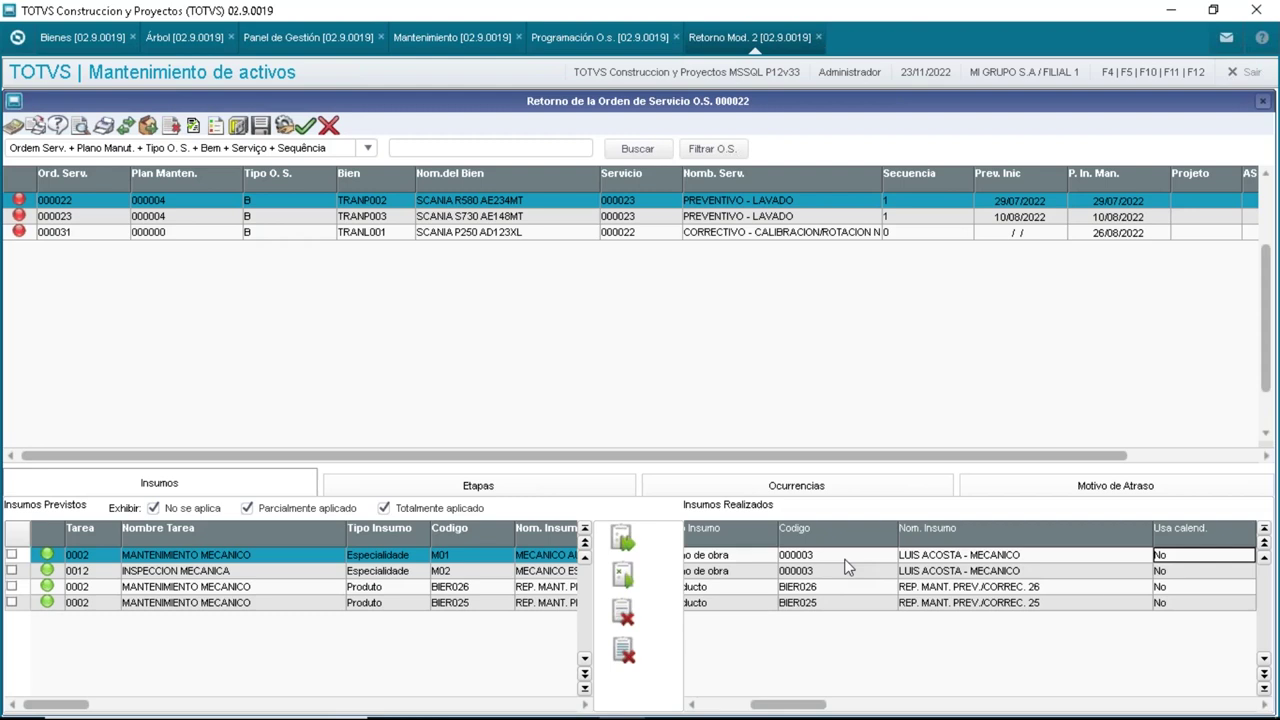
pyautogui.press('Right')
pyautogui.press('Right')
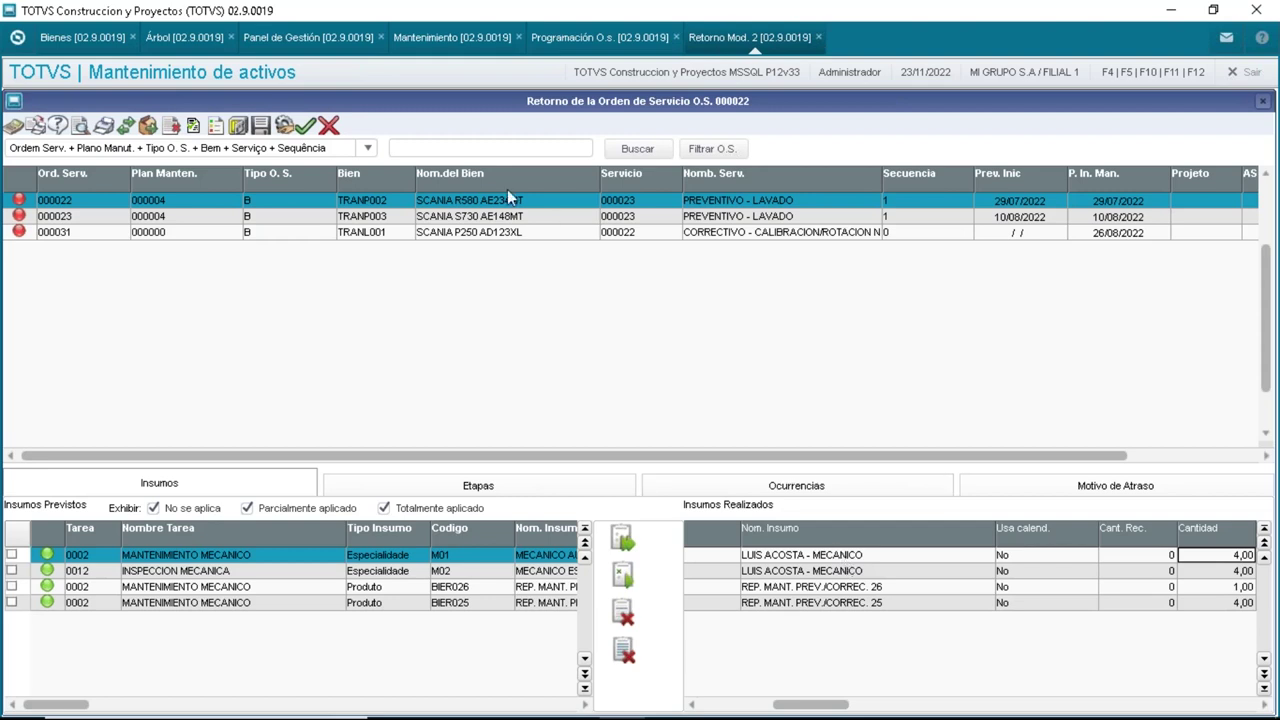
pyautogui.click(331, 125)
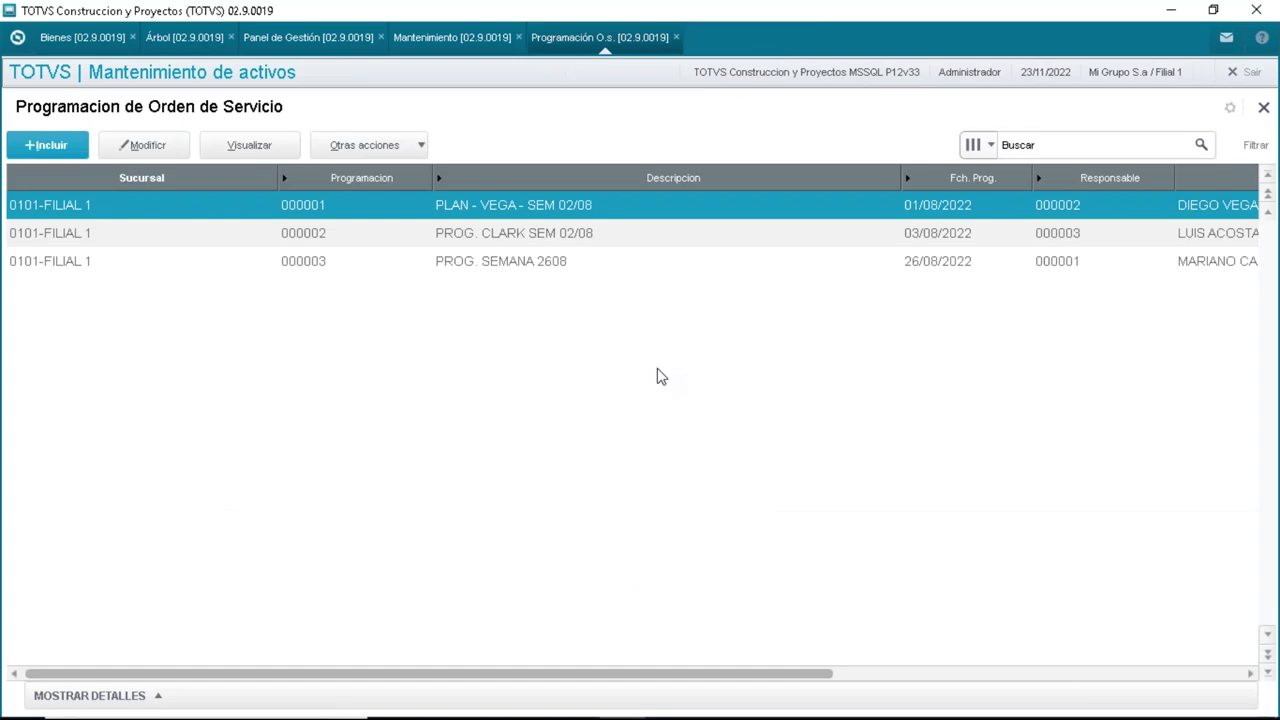
# Open a blank service request form from the Solicitud routine, look over its fields, and cancel it
pyautogui.click(15, 40)
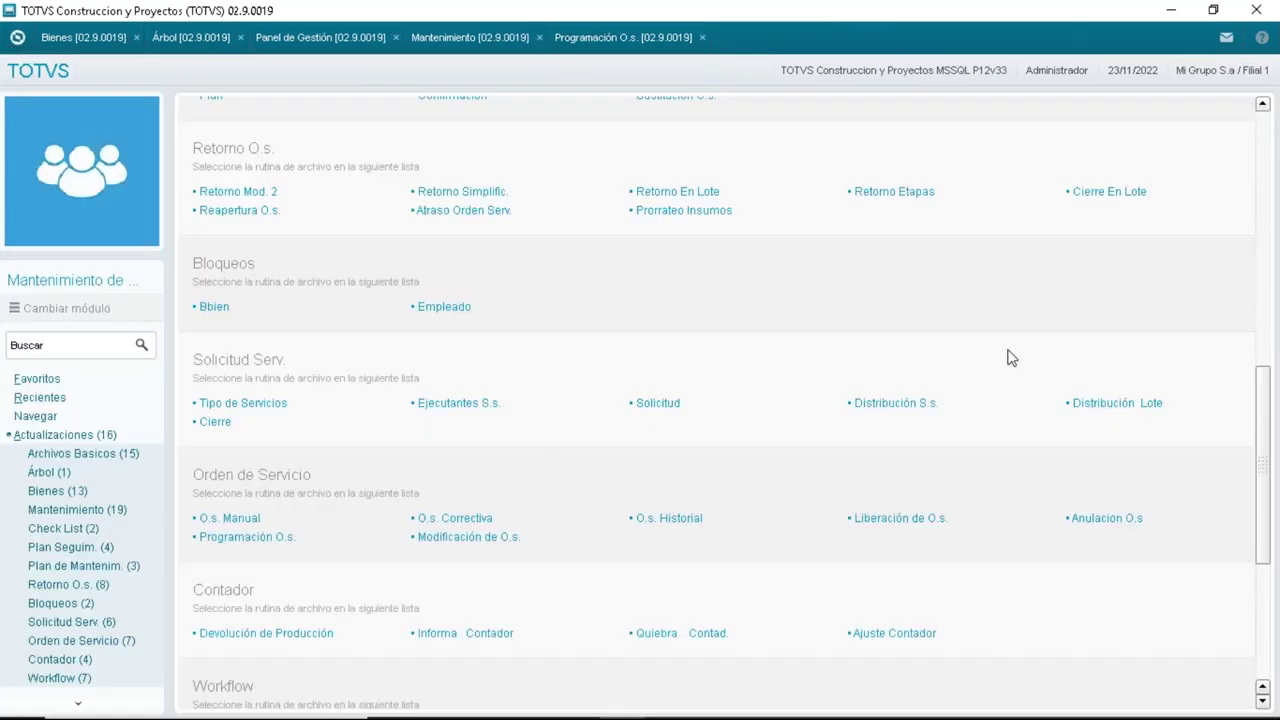
pyautogui.moveTo(1263, 406); pyautogui.dragTo(1265, 550)
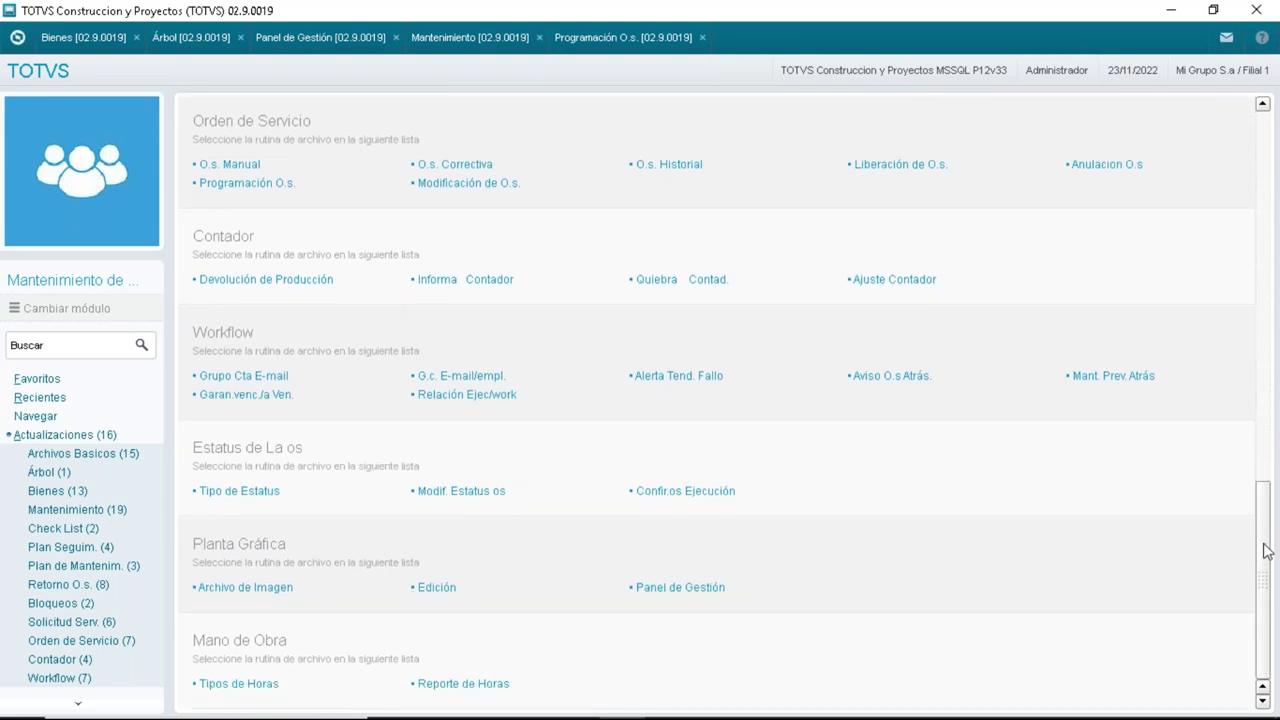
pyautogui.moveTo(1265, 550); pyautogui.dragTo(1252, 459)
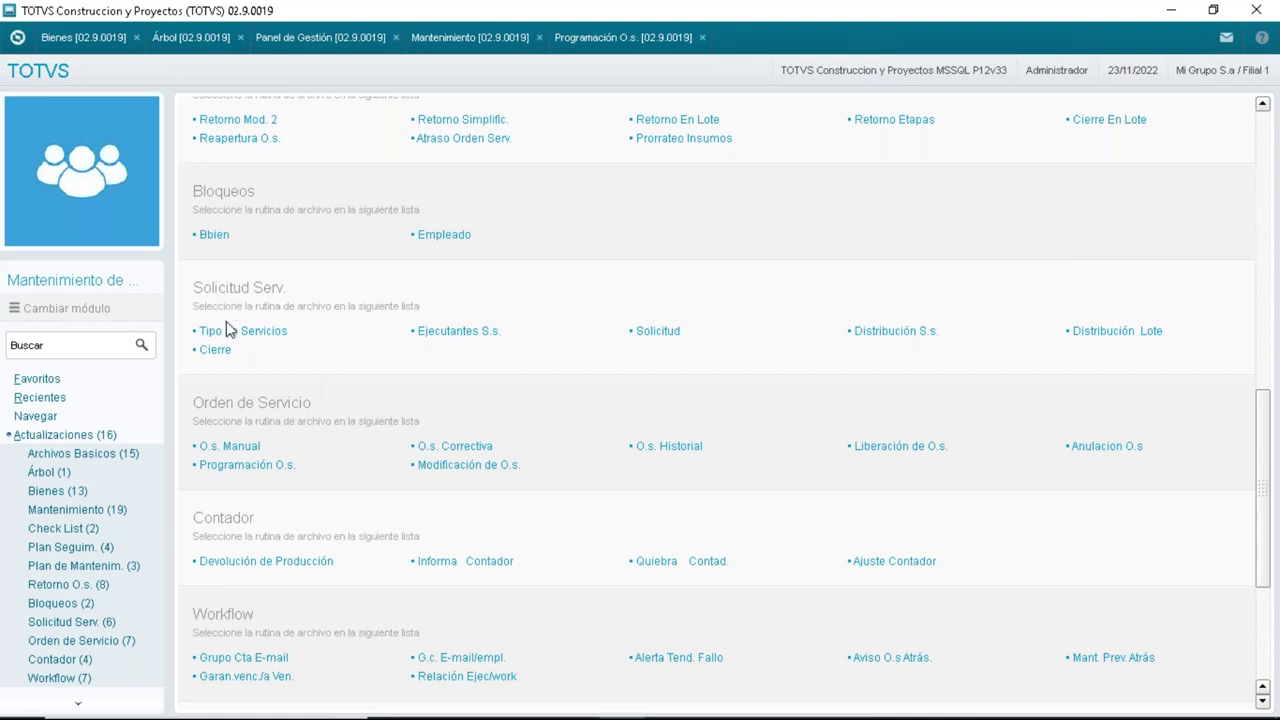
pyautogui.click(657, 340)
pyautogui.click(737, 522)
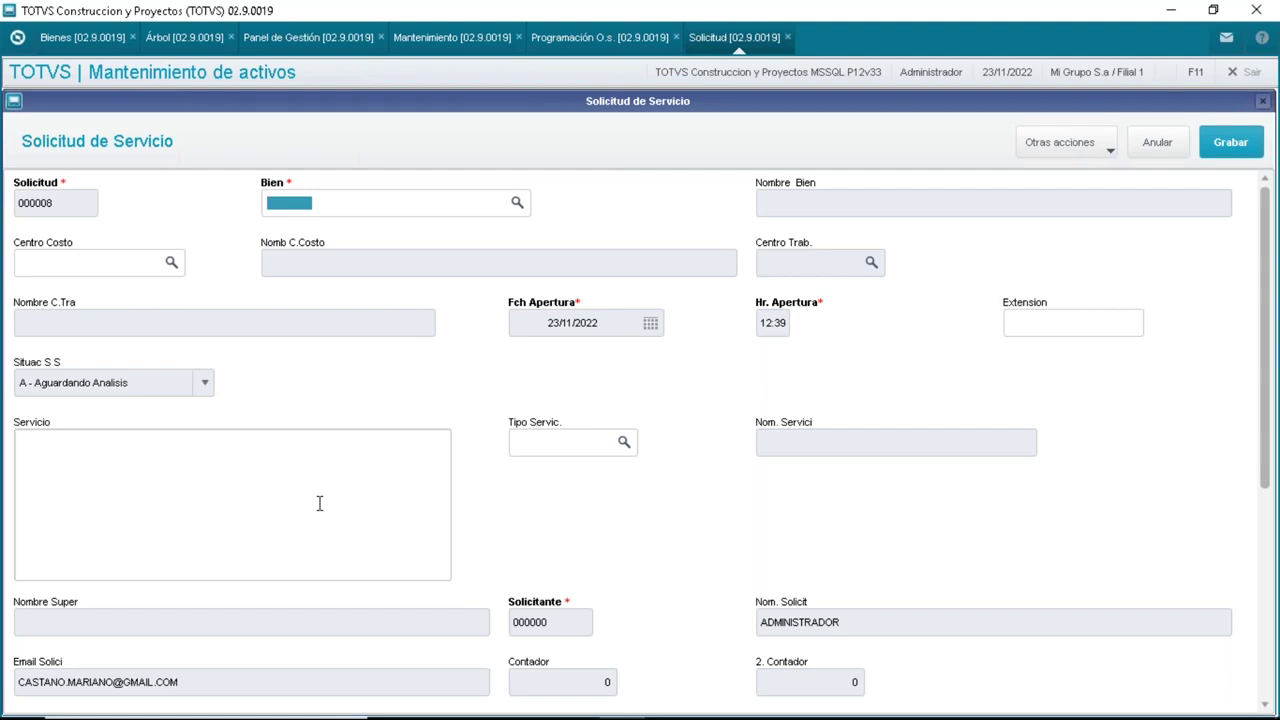
pyautogui.moveTo(1267, 441); pyautogui.dragTo(1240, 289)
pyautogui.click(1157, 143)
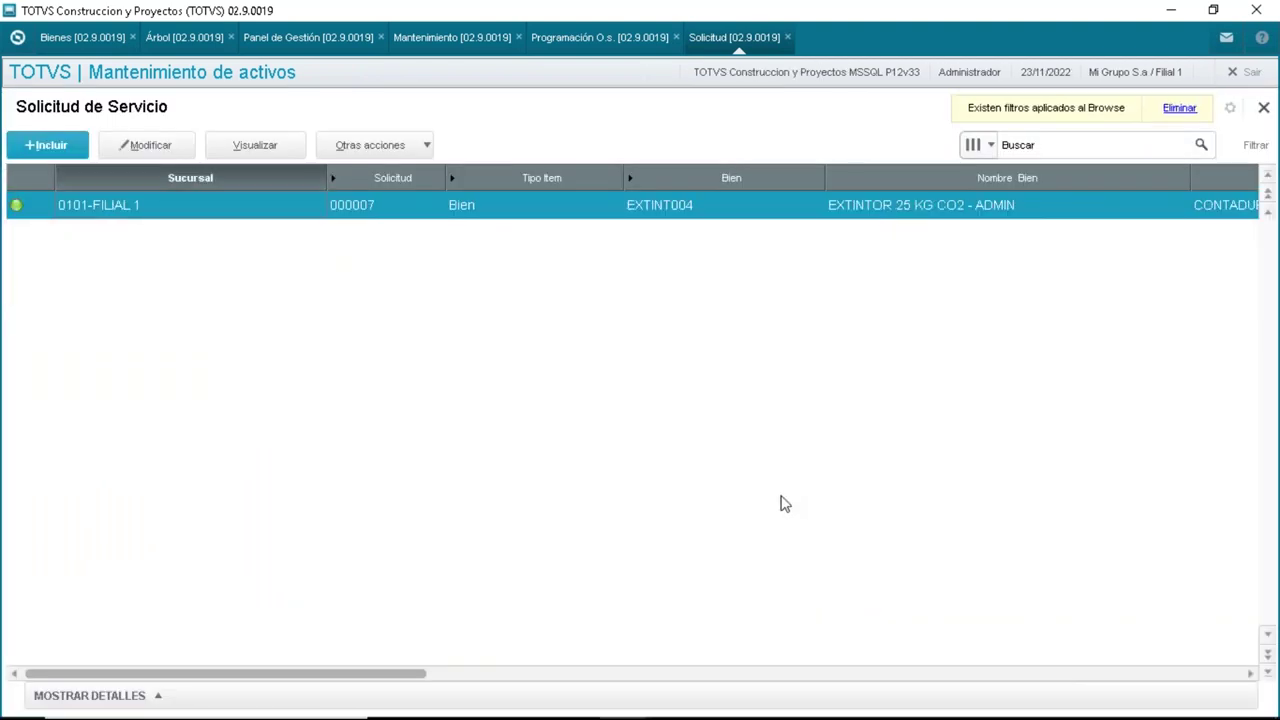
# Open a new corrective service order for EXTINT001 from the logical tree, and look through the available corrective services without choosing one
pyautogui.click(18, 60)
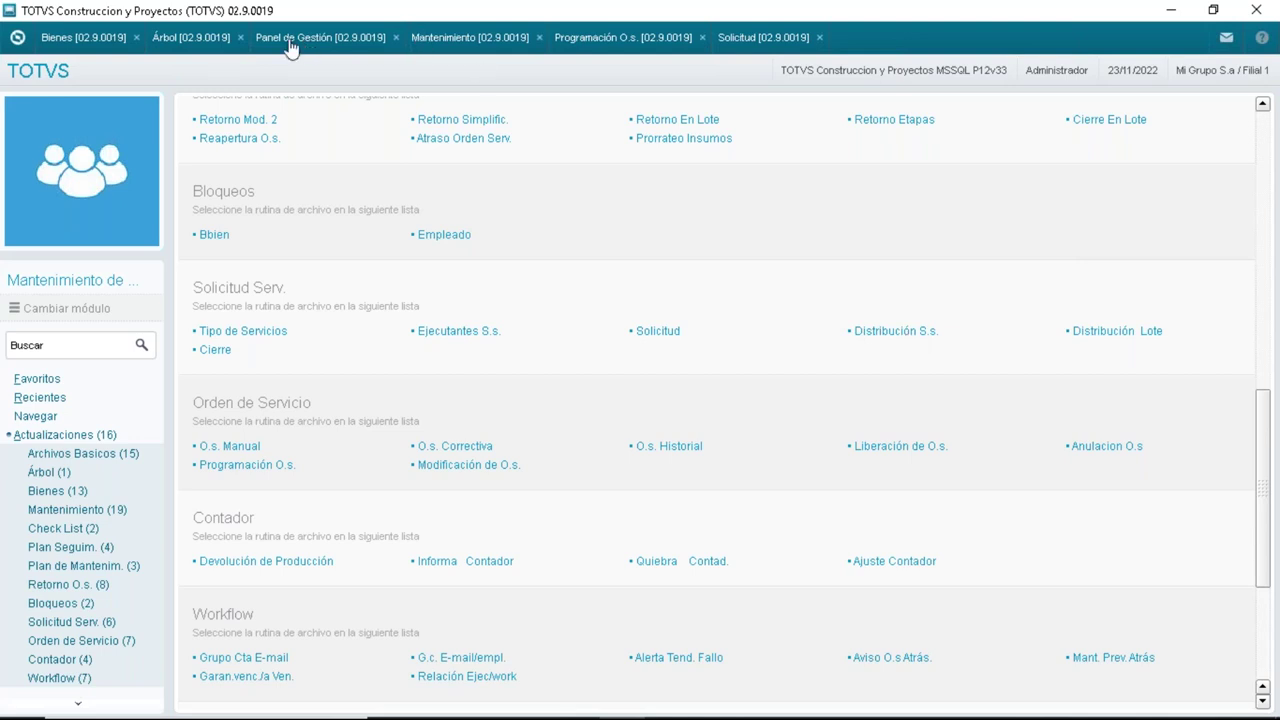
pyautogui.click(195, 42)
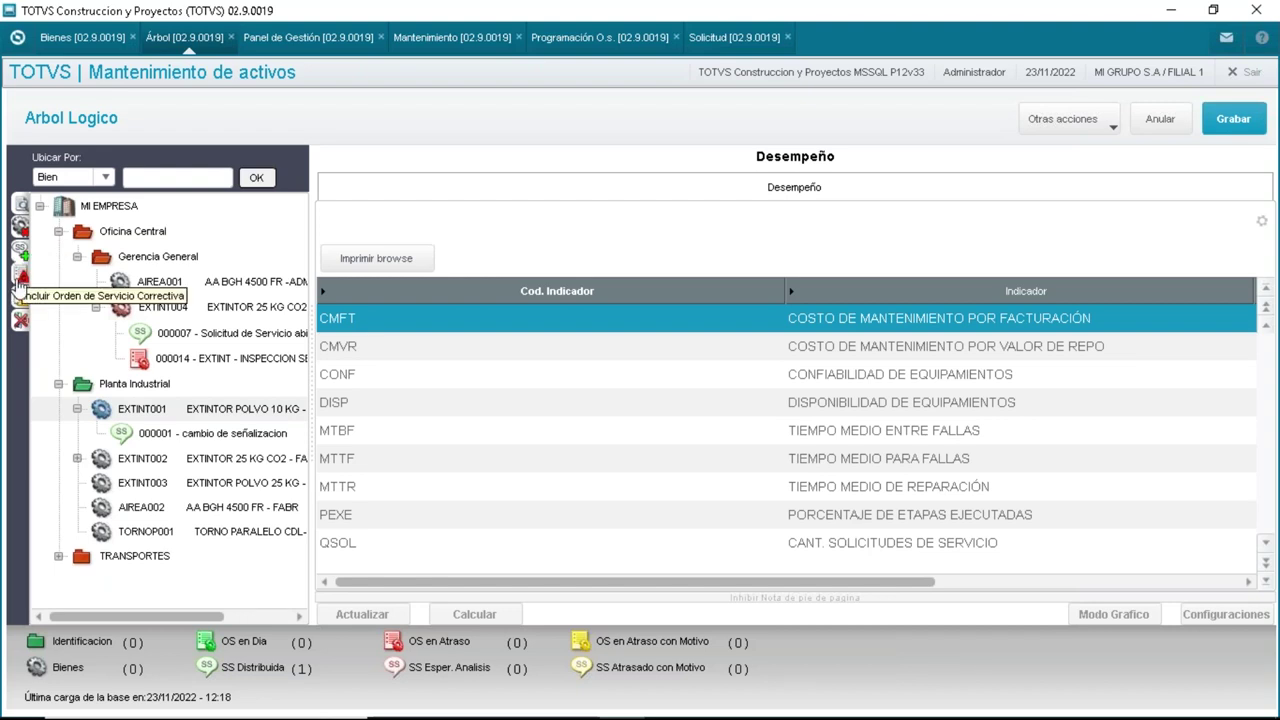
pyautogui.click(17, 283)
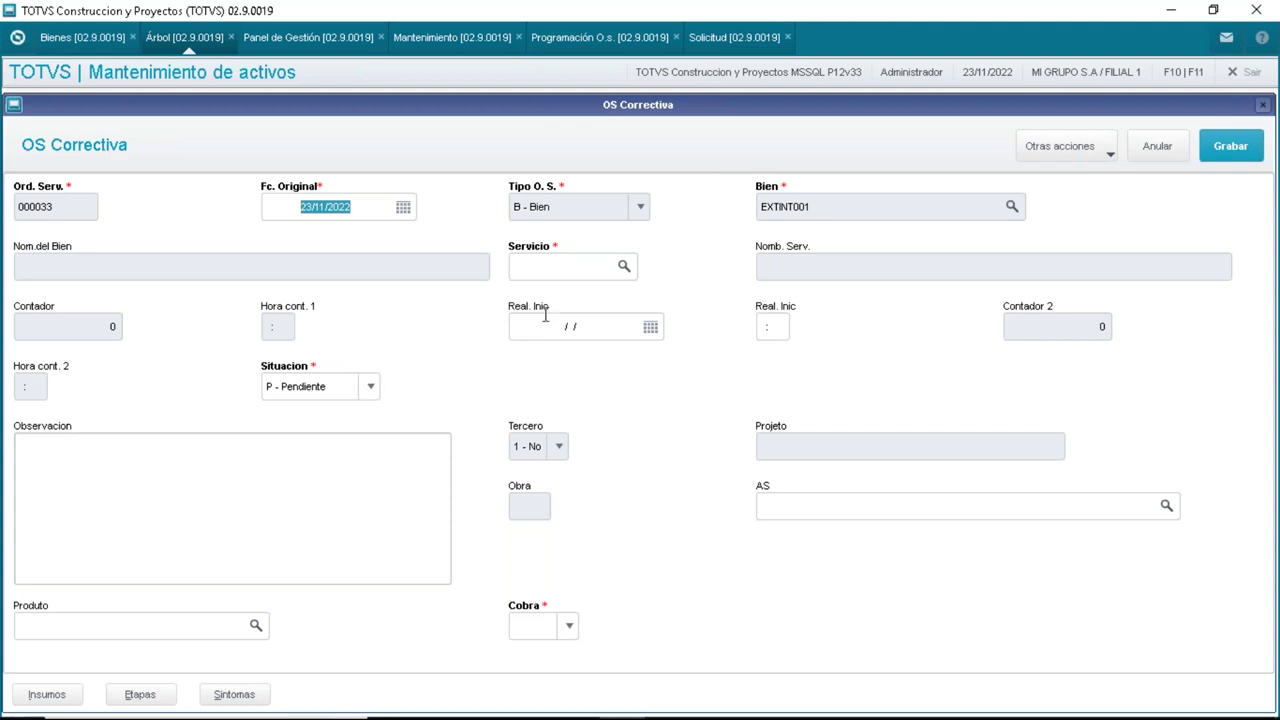
pyautogui.click(624, 268)
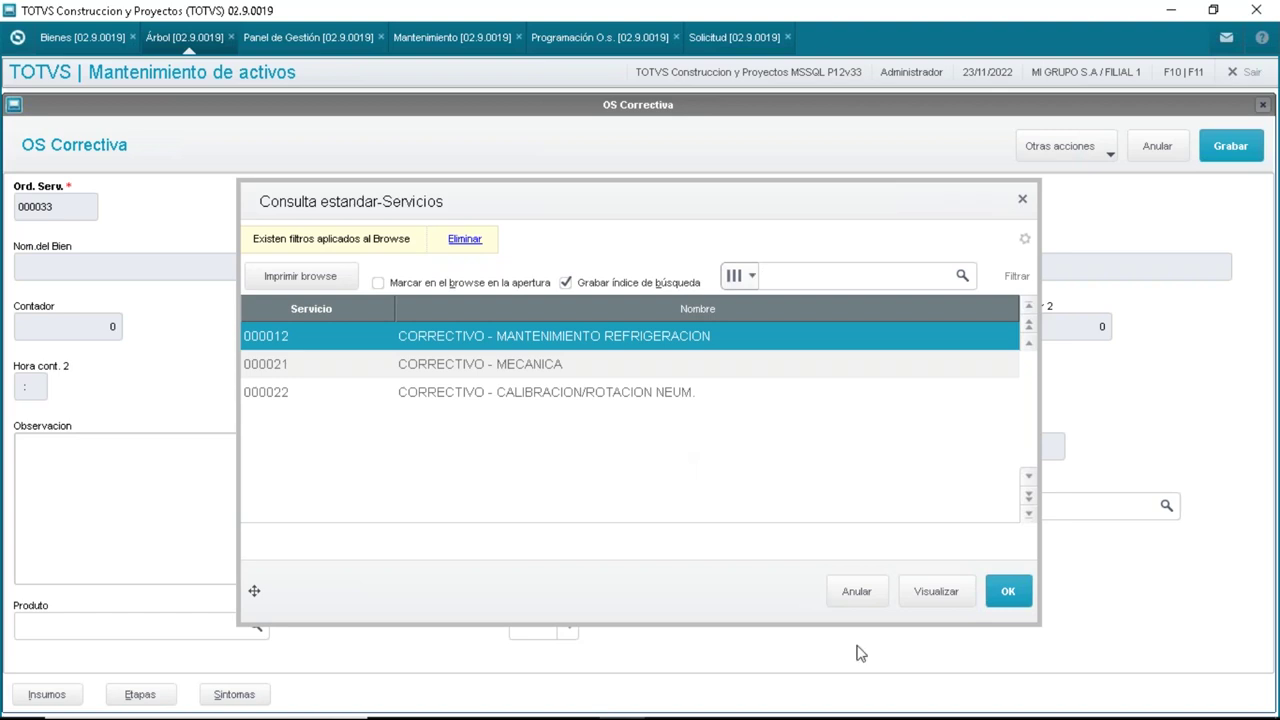
pyautogui.click(848, 606)
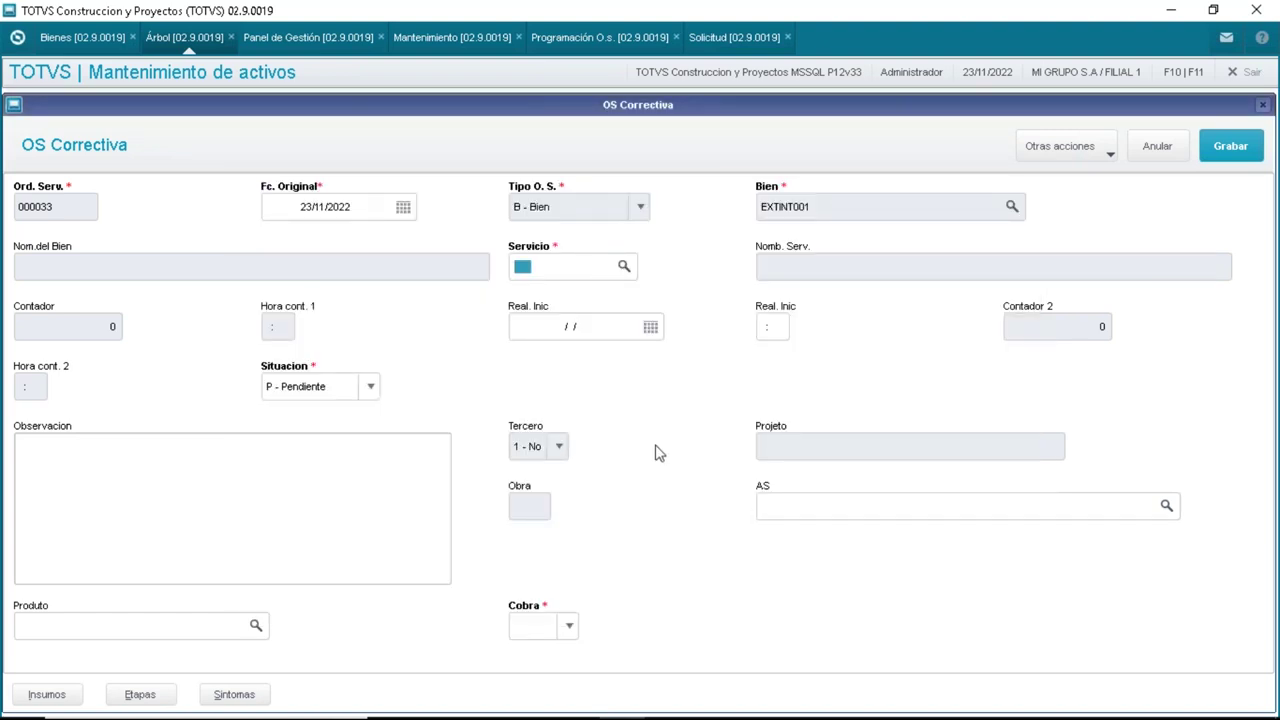
# Check the corrective order's Situacion field and cancel the order without saving it
pyautogui.click(331, 389)
pyautogui.click(329, 388)
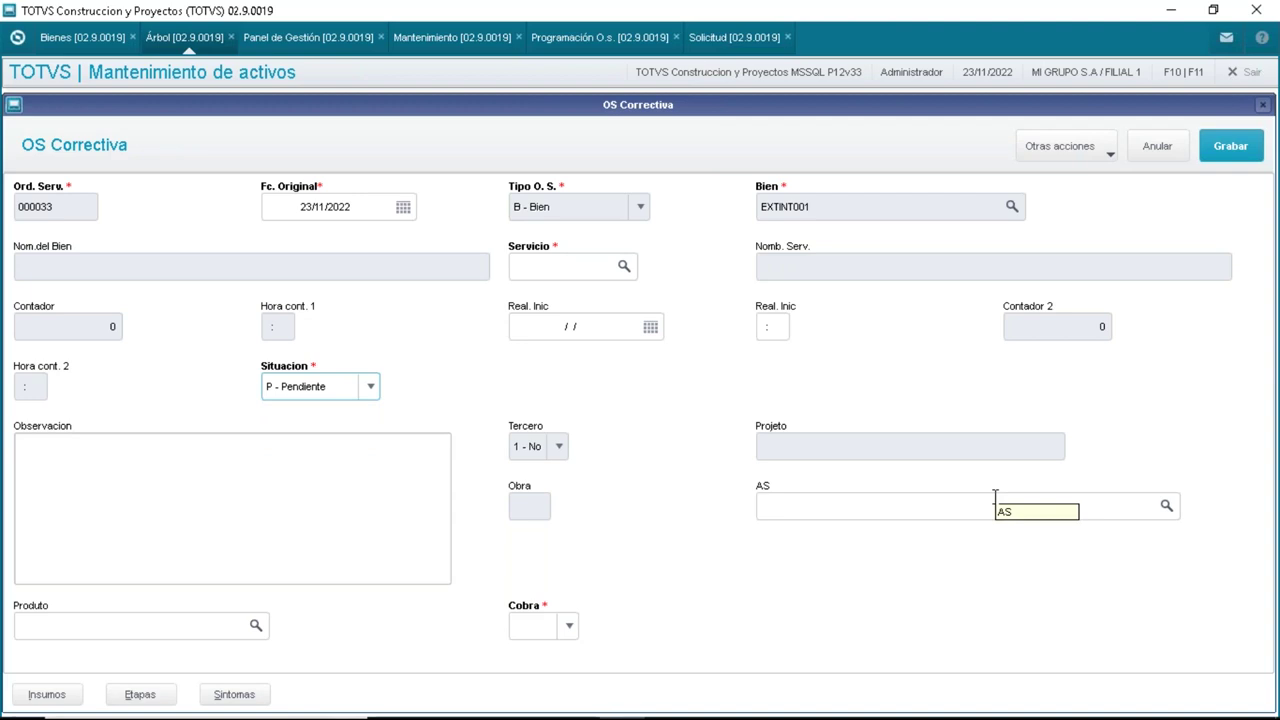
pyautogui.click(1157, 150)
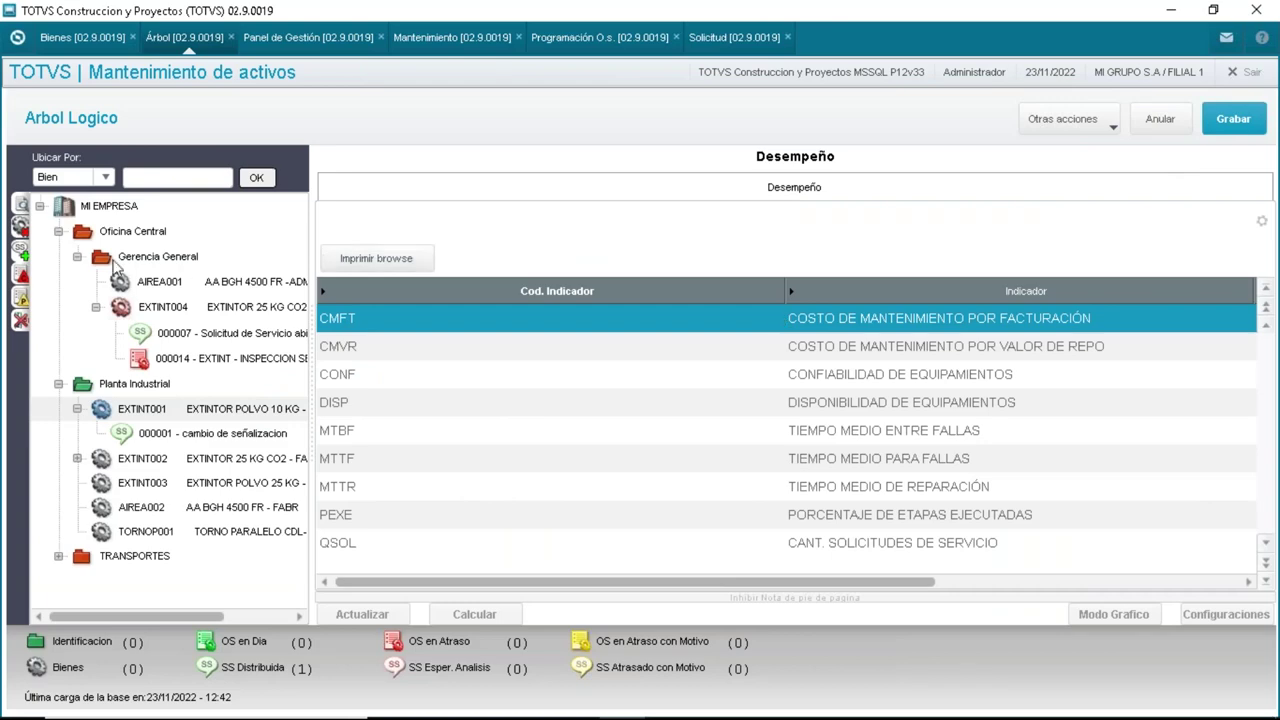
# In the Panel de Gestión, select EXTINT001 under Planta Industrial and examine the service order and other actions offered for it
pyautogui.click(310, 37)
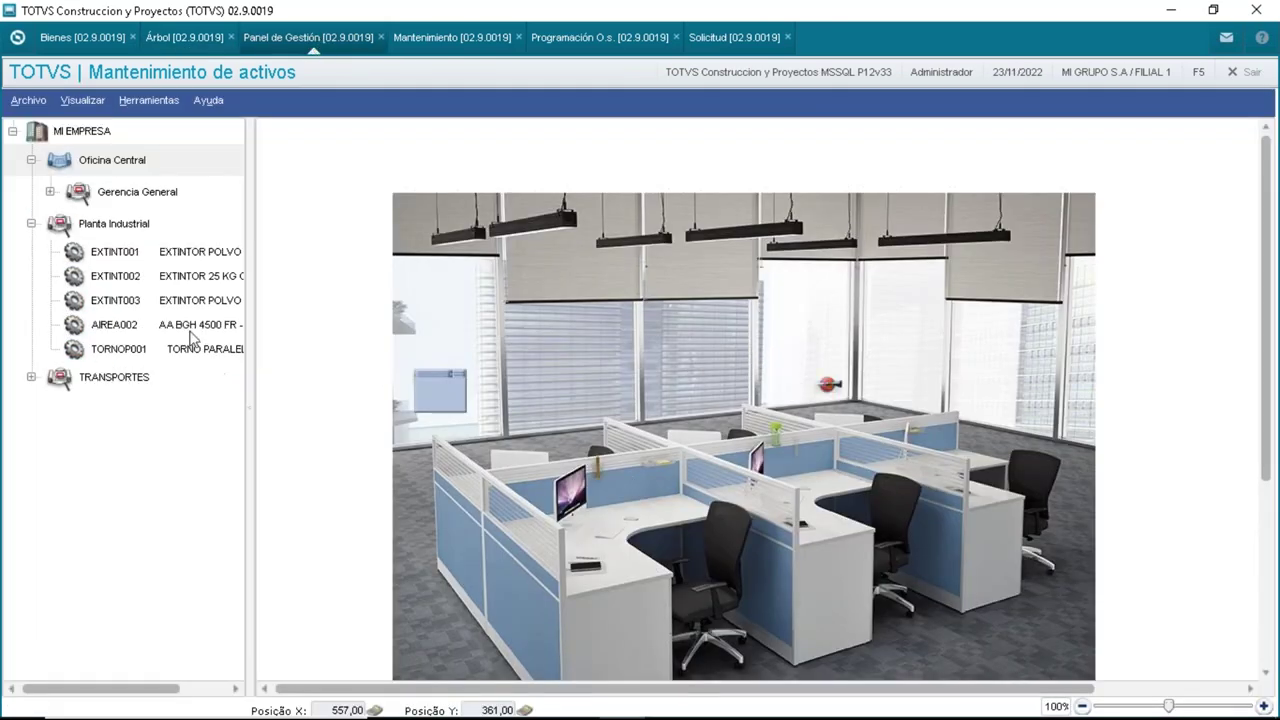
pyautogui.click(112, 255)
pyautogui.rightClick(84, 243)
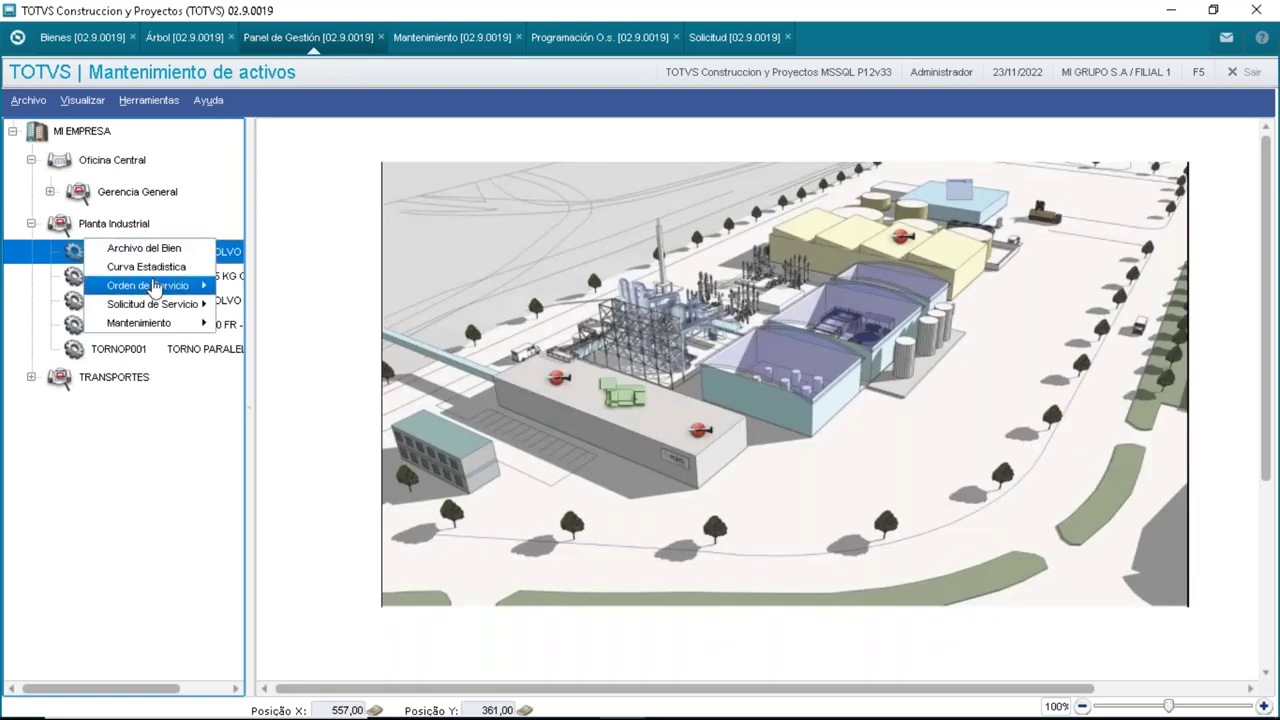
pyautogui.moveTo(155, 290)
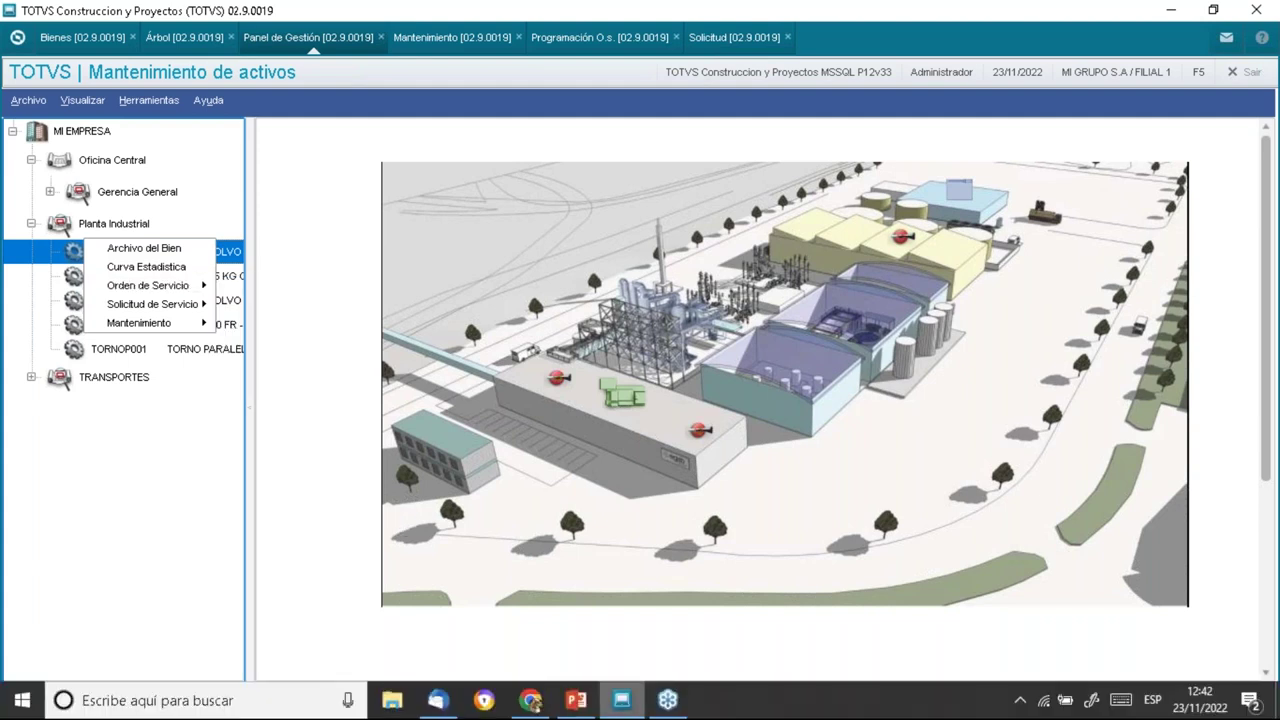
pyautogui.moveTo(622, 700)
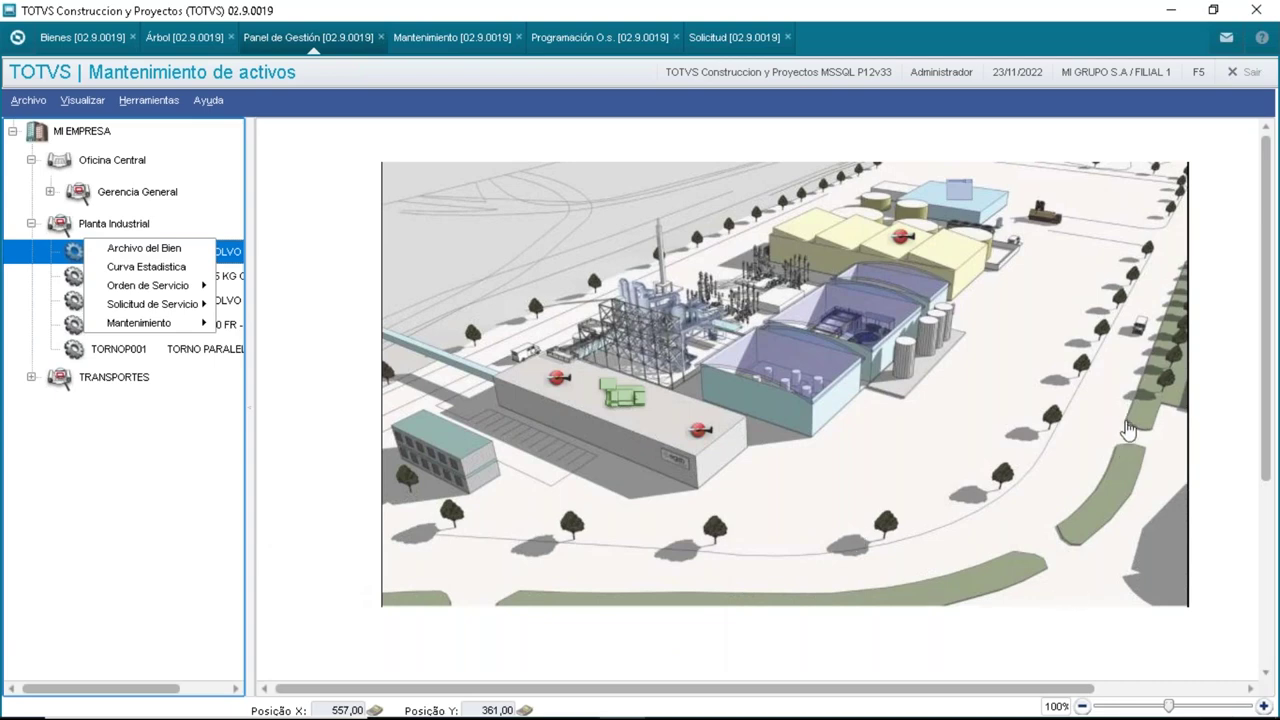
# Return to the module's main routine list and review the Bienes, Mantenimiento, Check List and plan routines
pyautogui.click(17, 38)
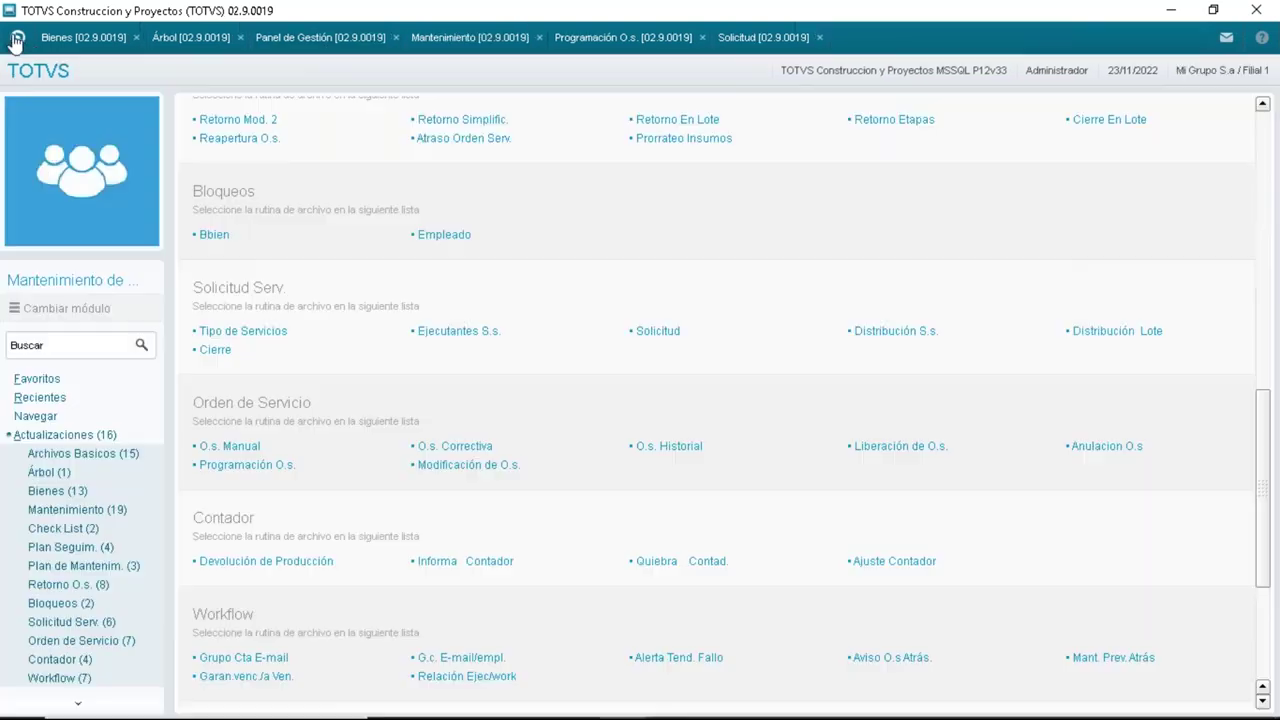
pyautogui.moveTo(1270, 484); pyautogui.dragTo(1253, 352)
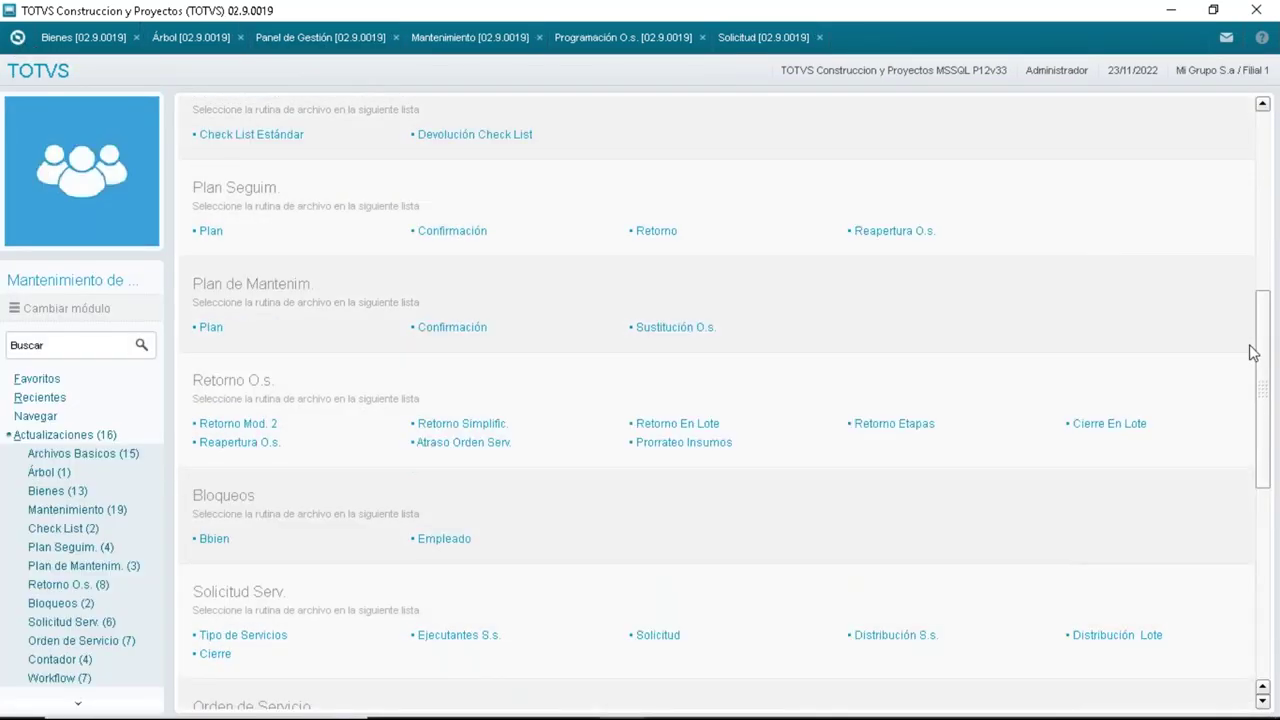
pyautogui.scroll(4, 1253, 352)
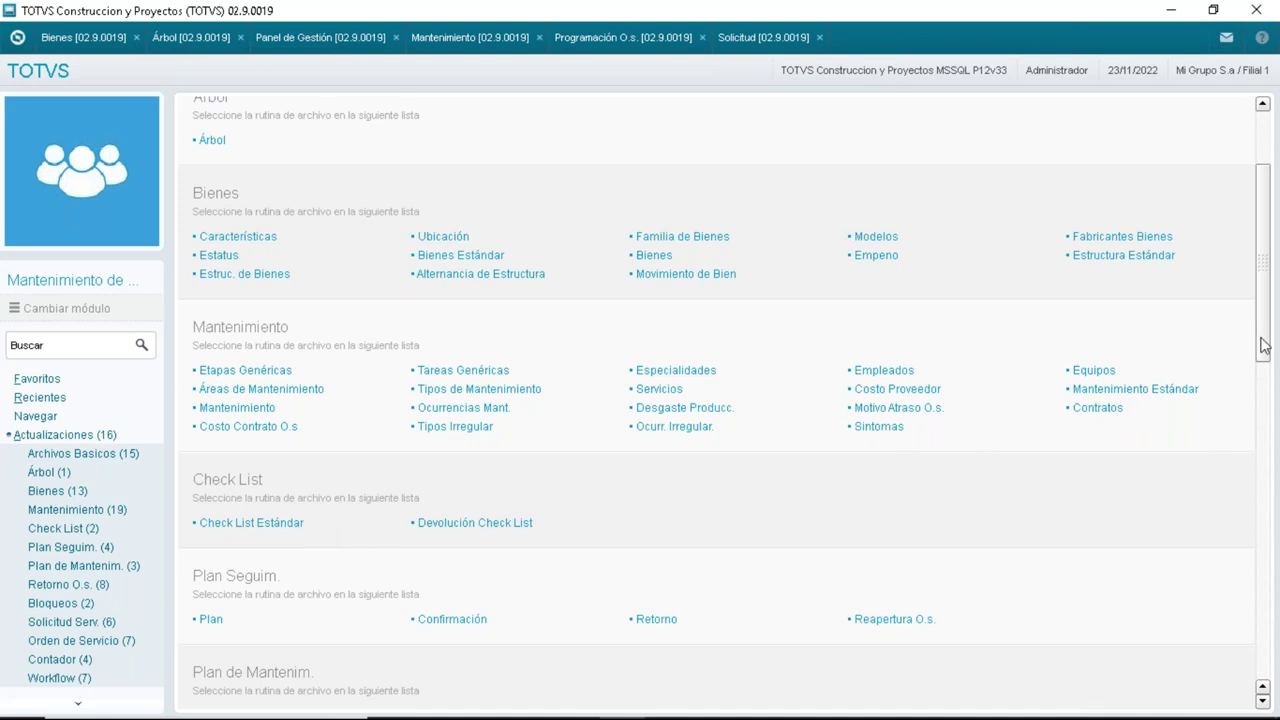
pyautogui.moveTo(1265, 345); pyautogui.dragTo(1265, 357)
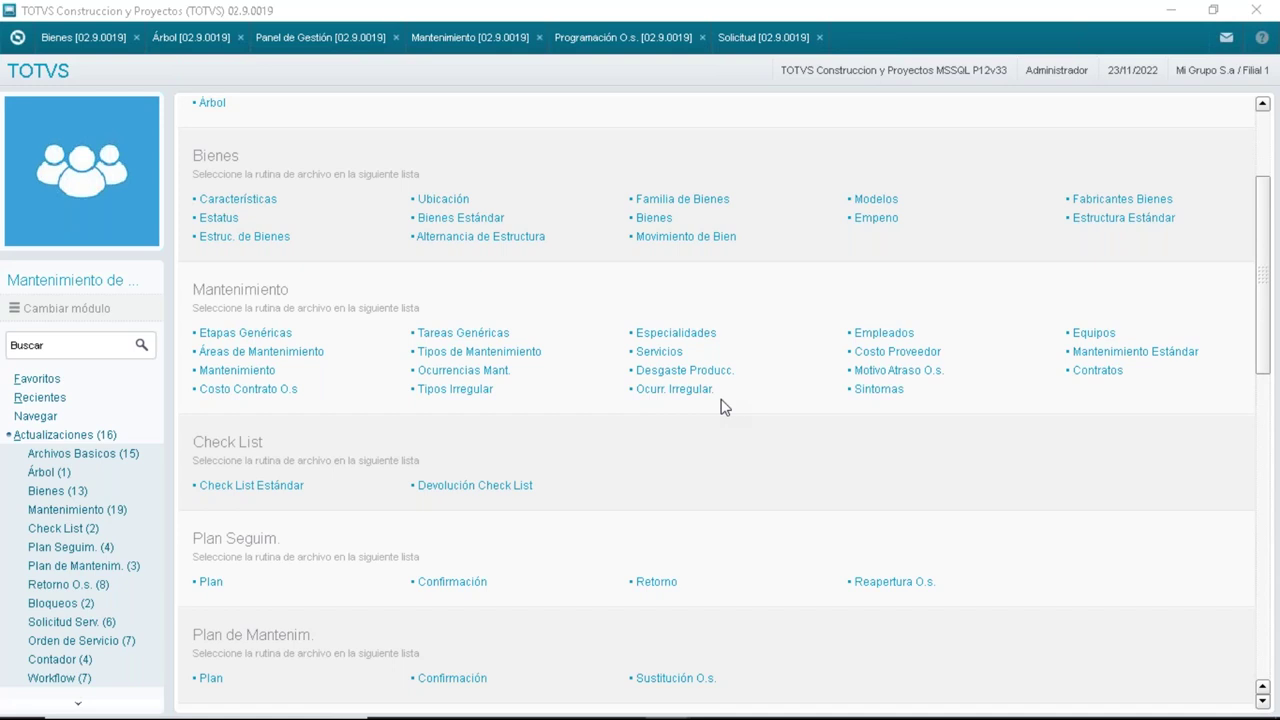
pyautogui.moveTo(750, 718)
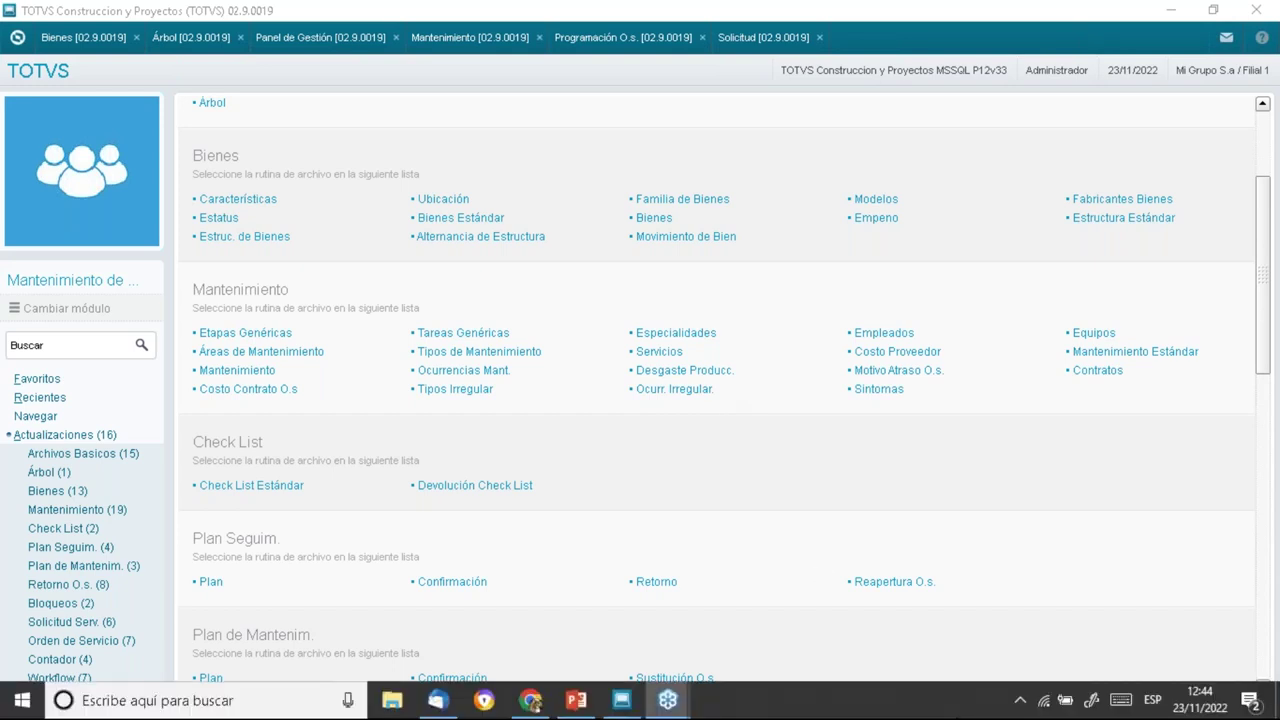